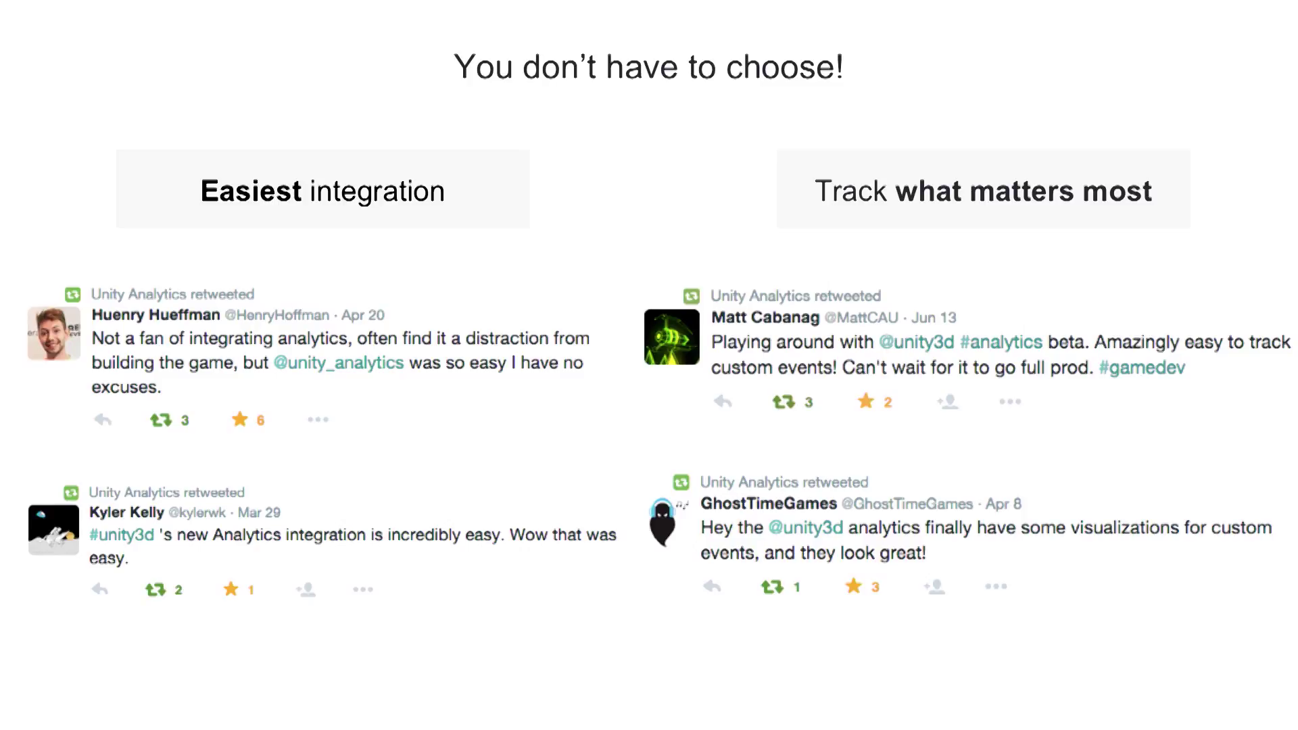
Step: Advance the slides to 'Corgi Run: Original World Map' with its 'Let's start with this mission!' prompt
key("Right")
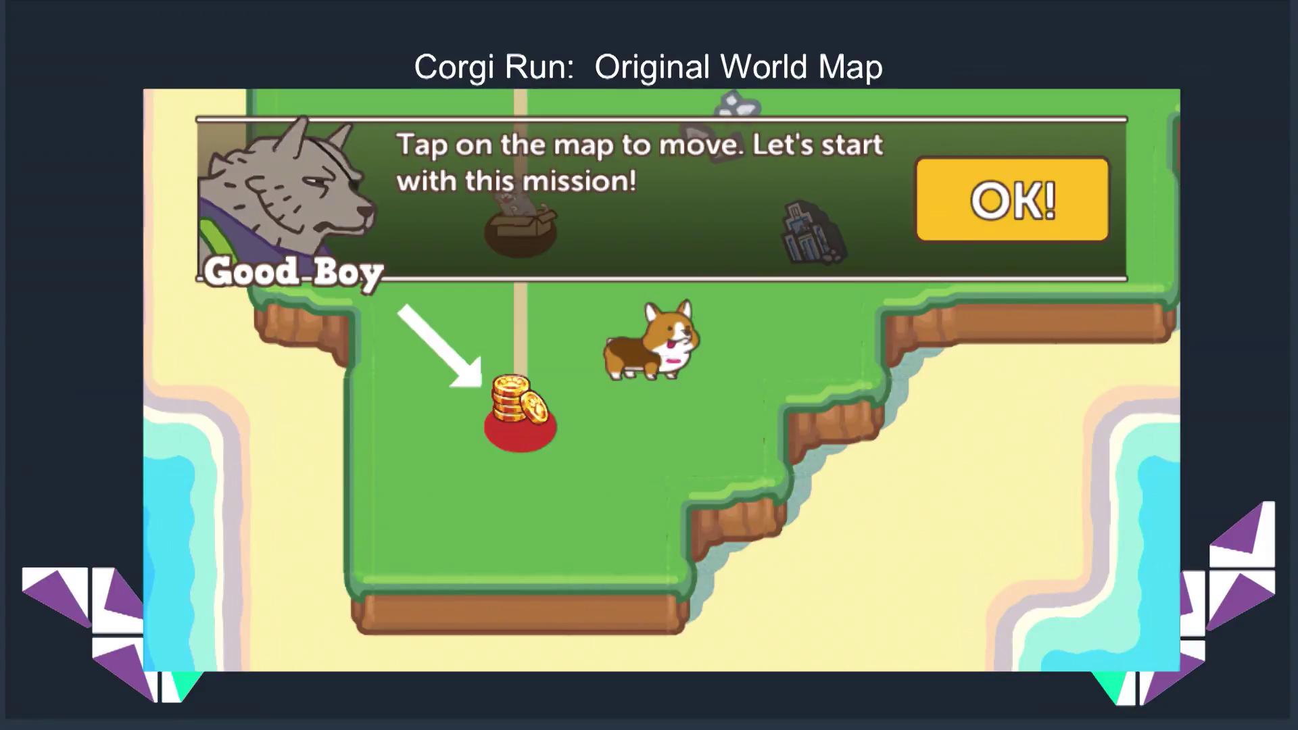
Step: Advance past the world map slides to the Ultraflow slide with its user-growth chart
key("Right")
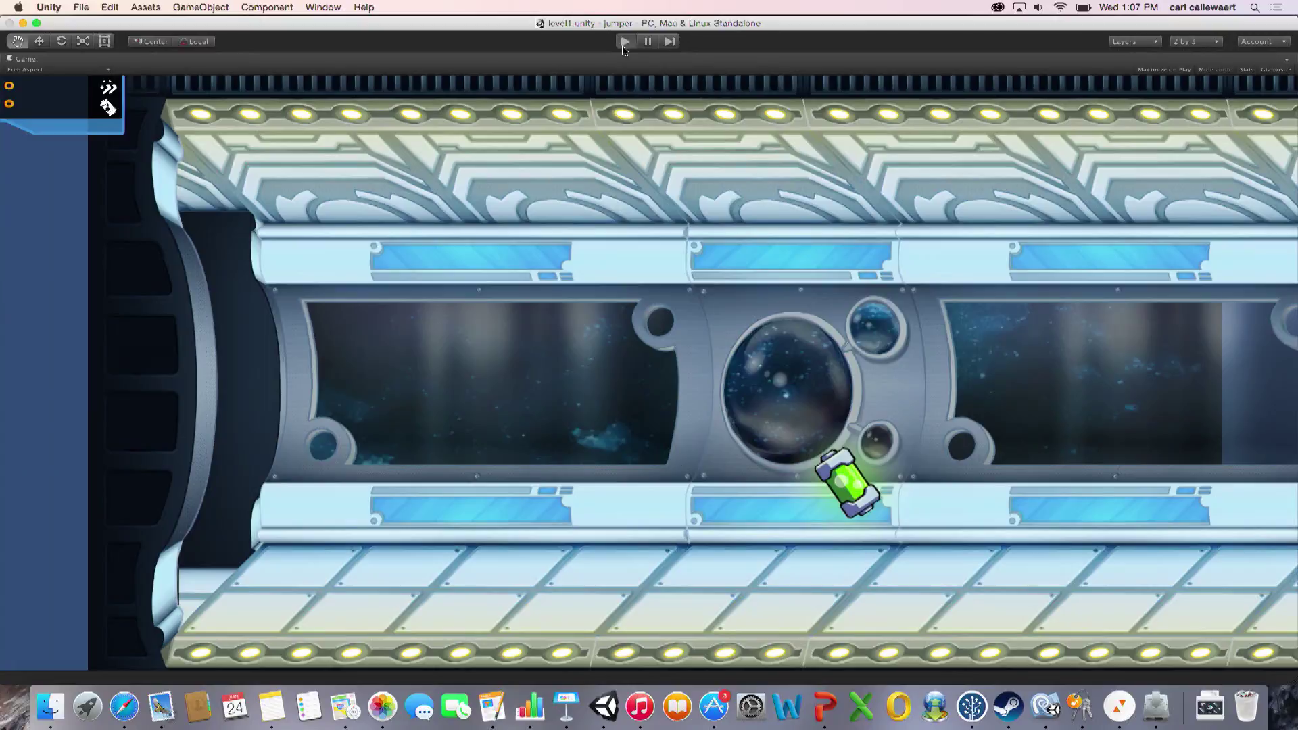
Step: Play-test level1 with a jump, restart via PLAY AGAIN after game over, then stop play mode
left_click(625, 42)
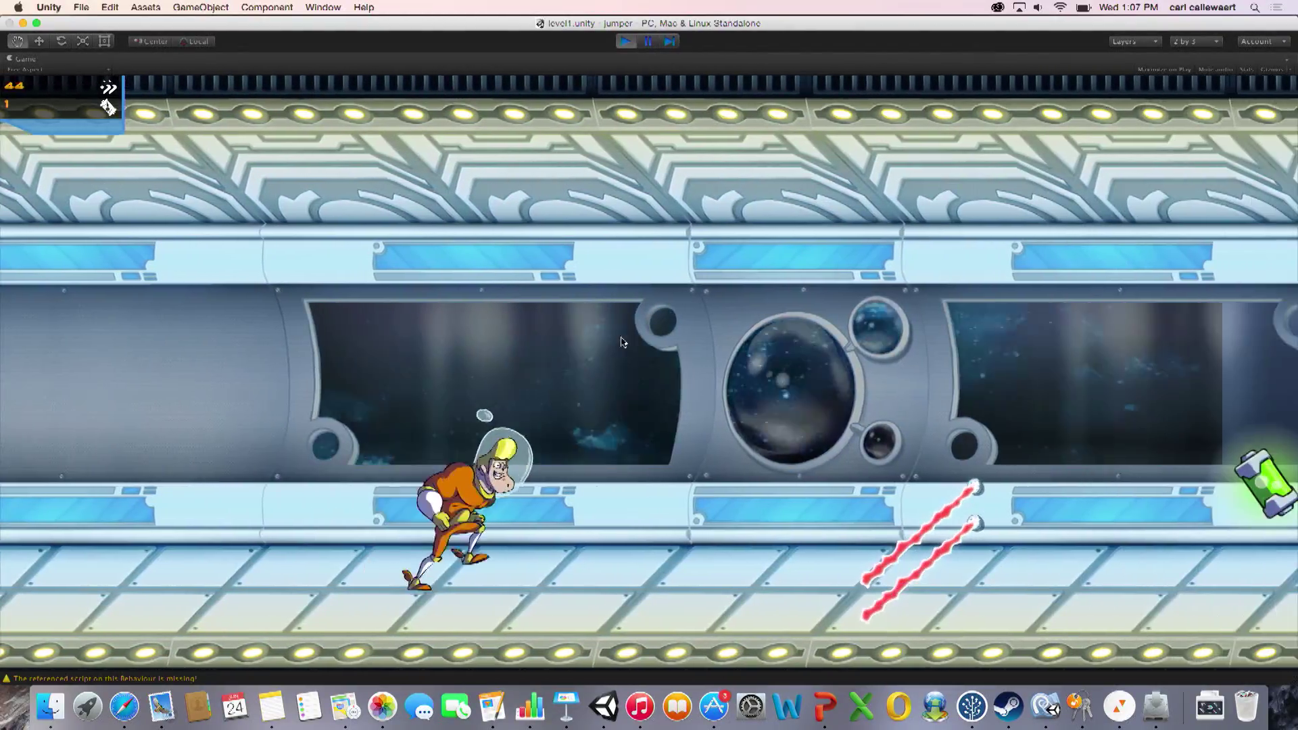
left_click(622, 341)
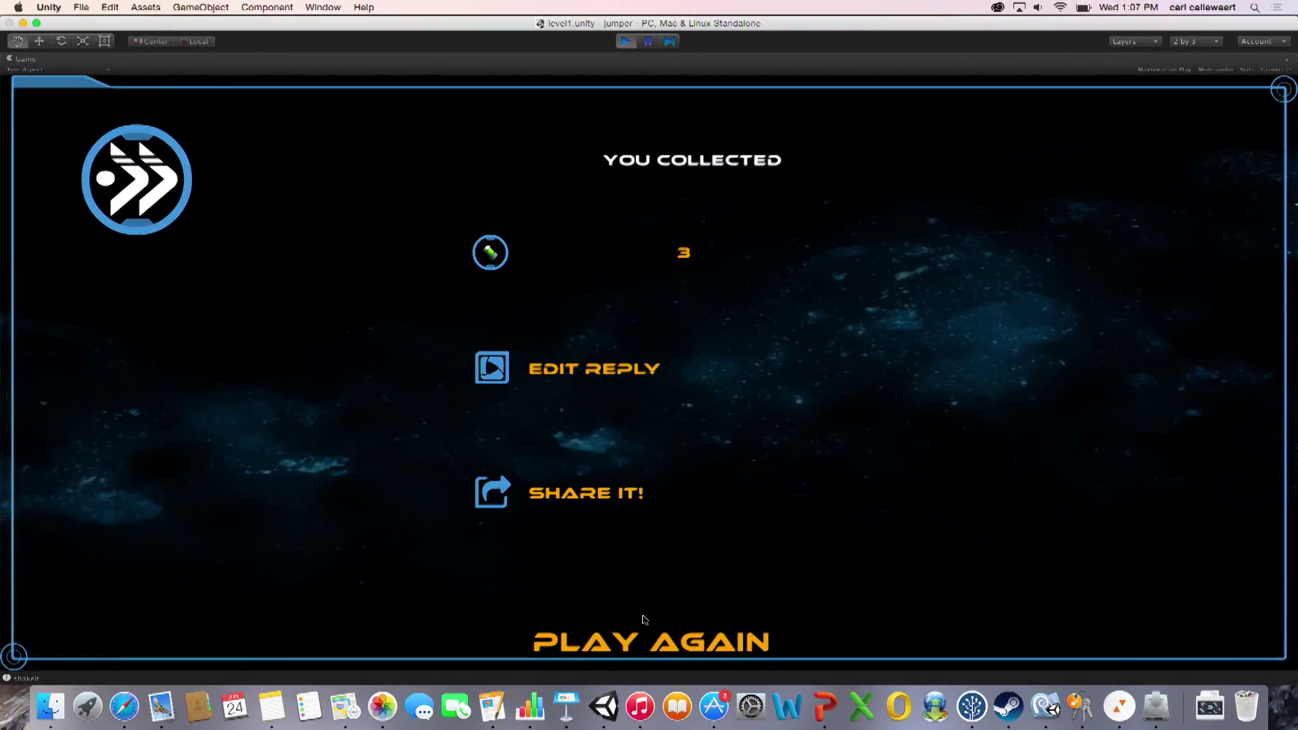
left_click(636, 632)
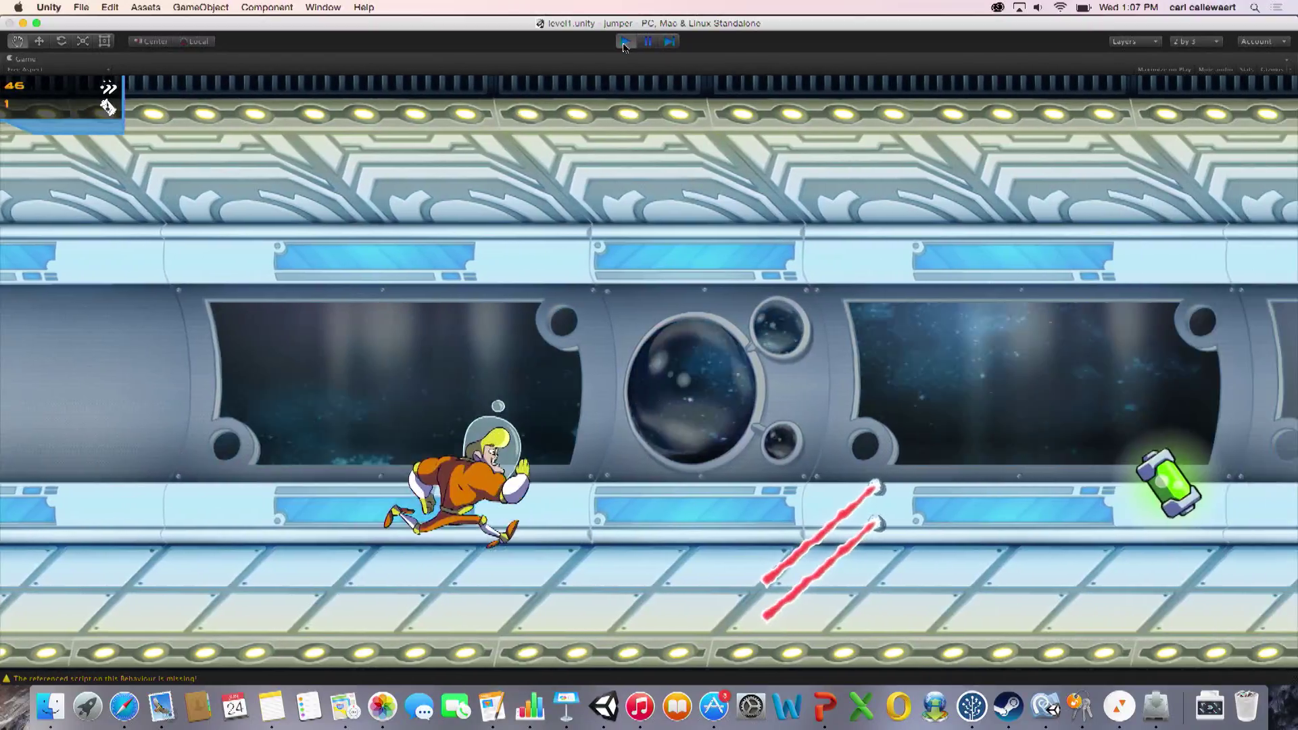
left_click(624, 42)
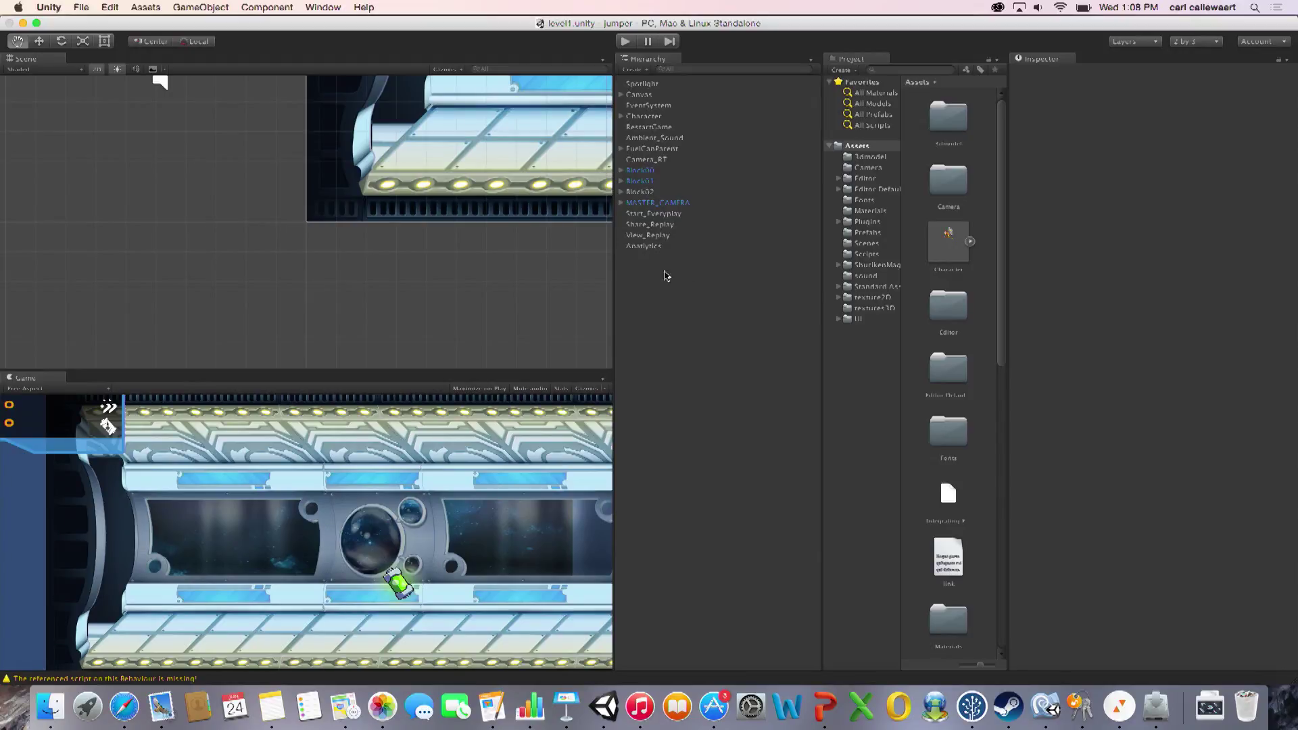
Step: Shrink the Project assets to a compact list and open the start scene from Assets > Scenes
scroll(509, 241, "down", 5)
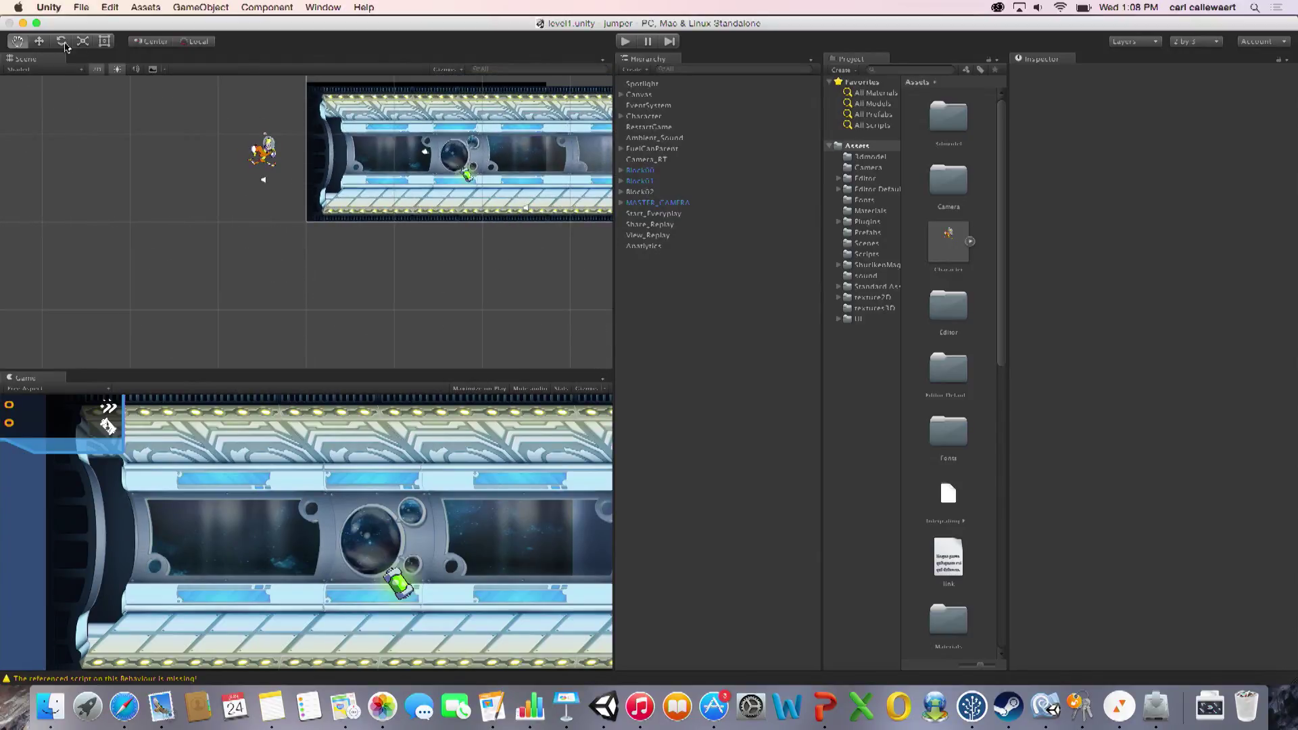
left_click_drag(280, 132, 150, 206)
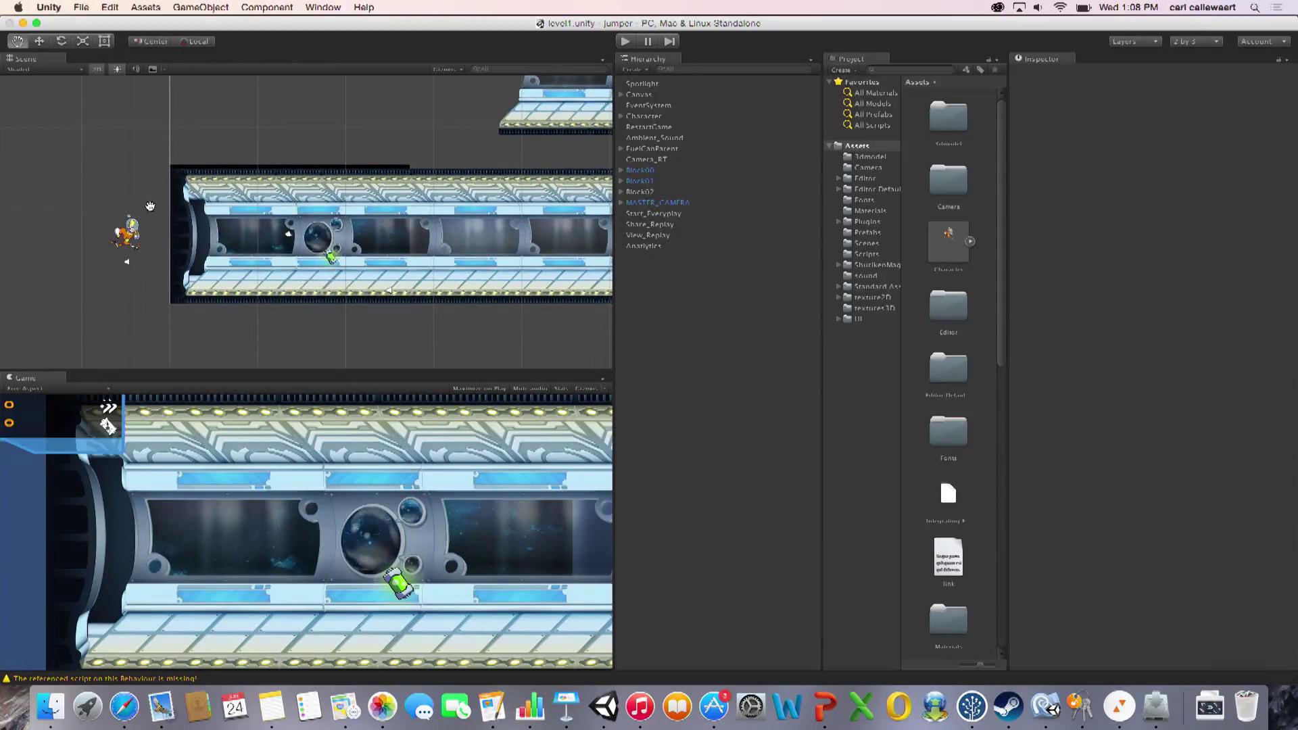
scroll(311, 298, "up", 4)
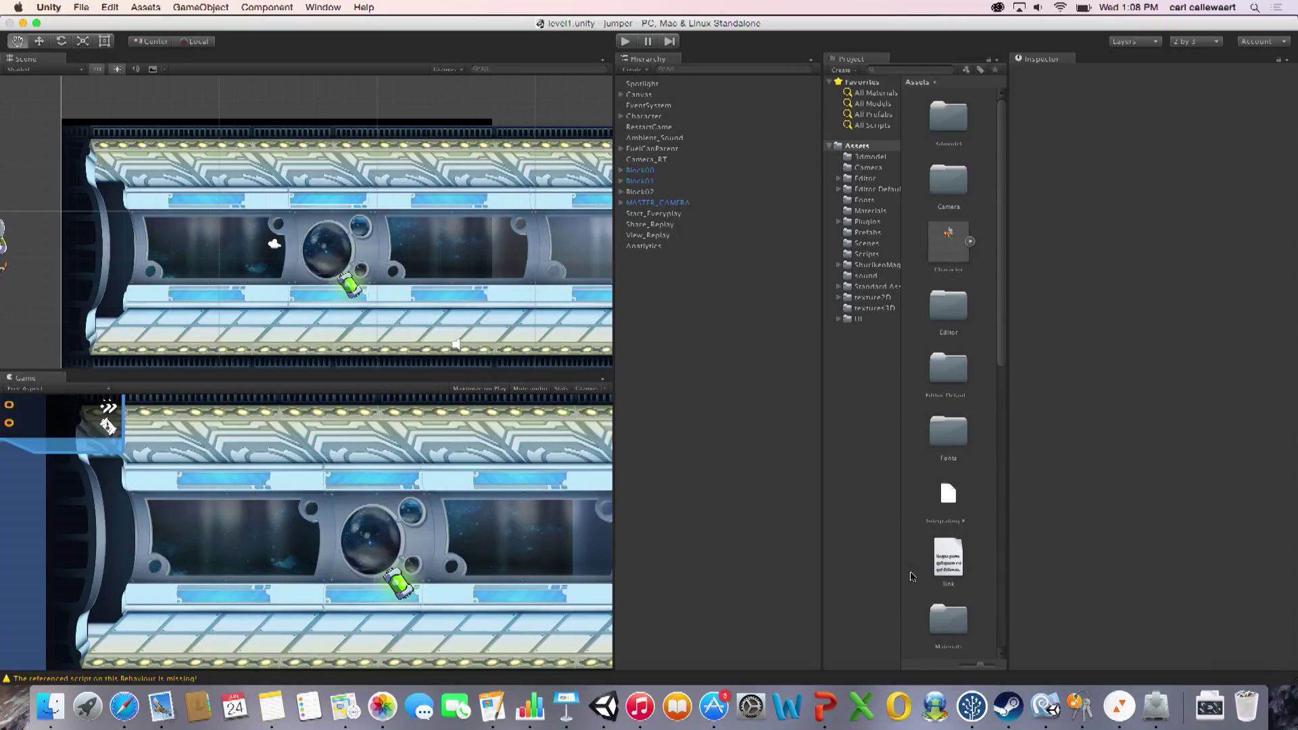
left_click_drag(980, 667, 912, 659)
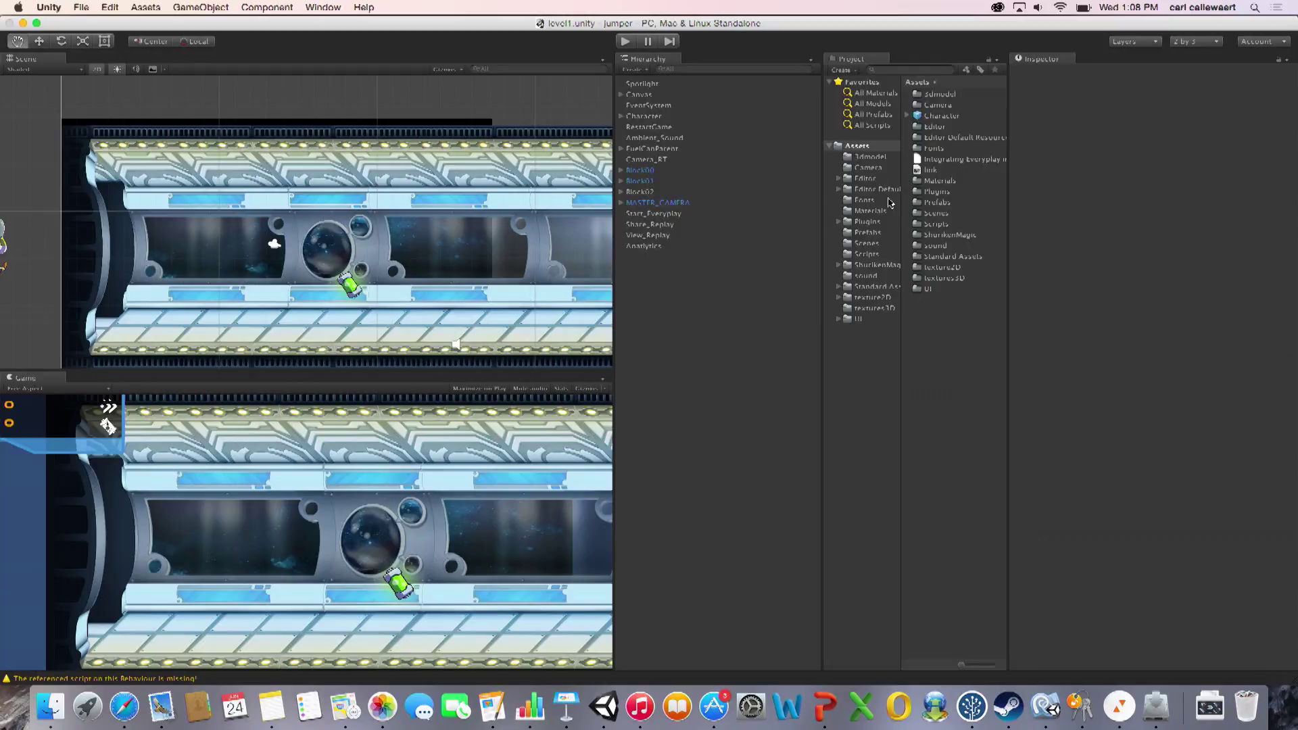
left_click(857, 245)
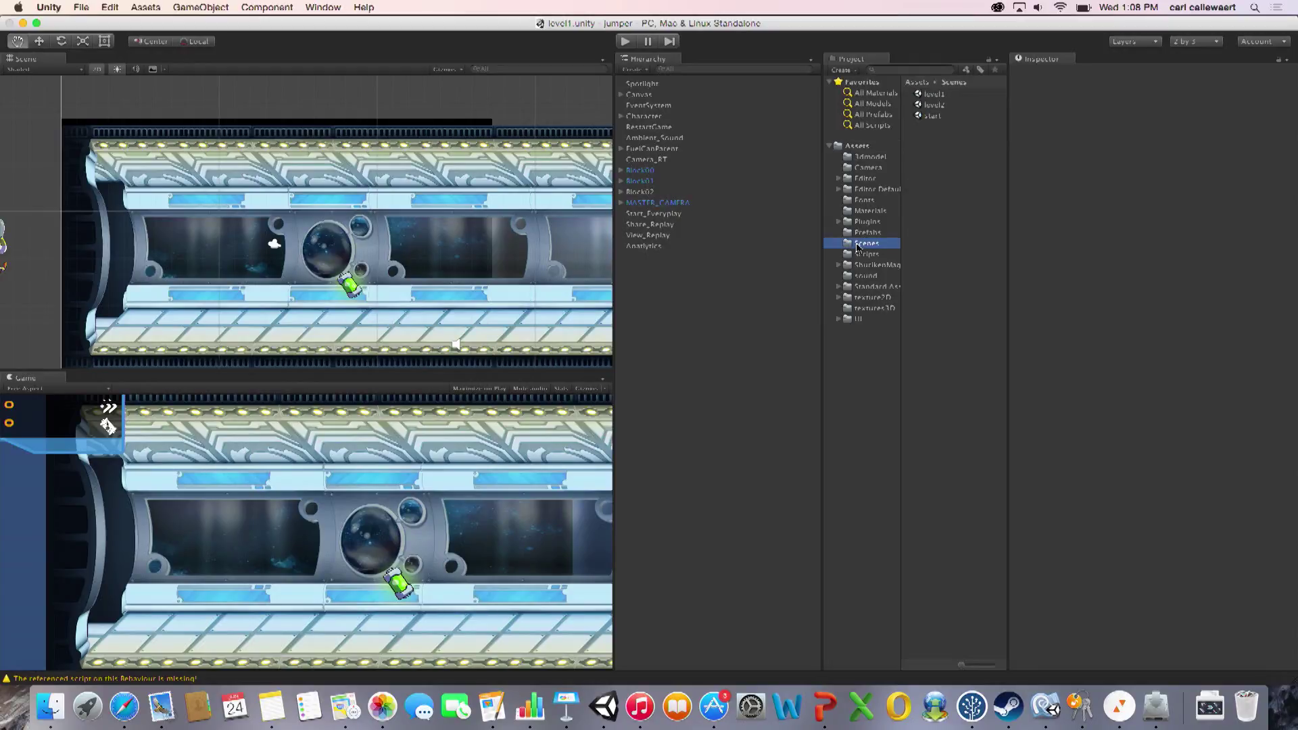
left_click(931, 116)
double_click(920, 121)
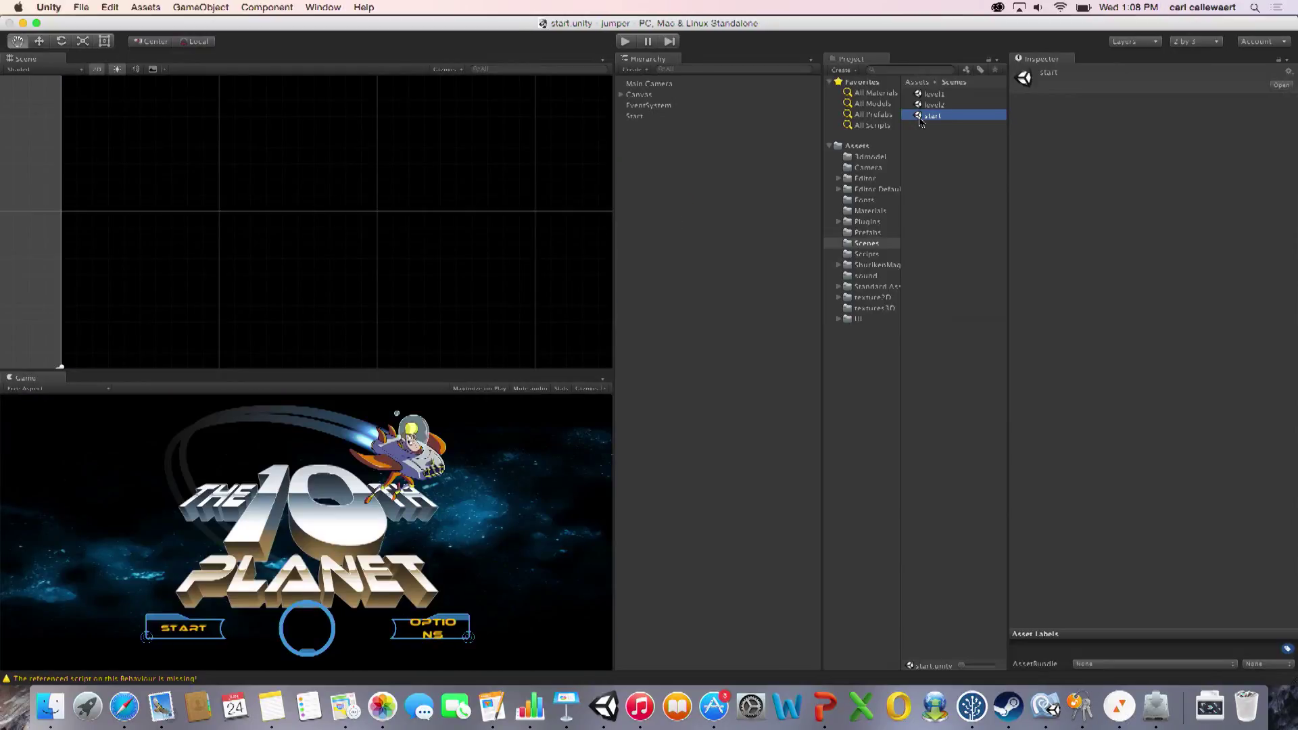
Step: Play from the start scene, press START to load level1, stop, then open level2
left_click(626, 40)
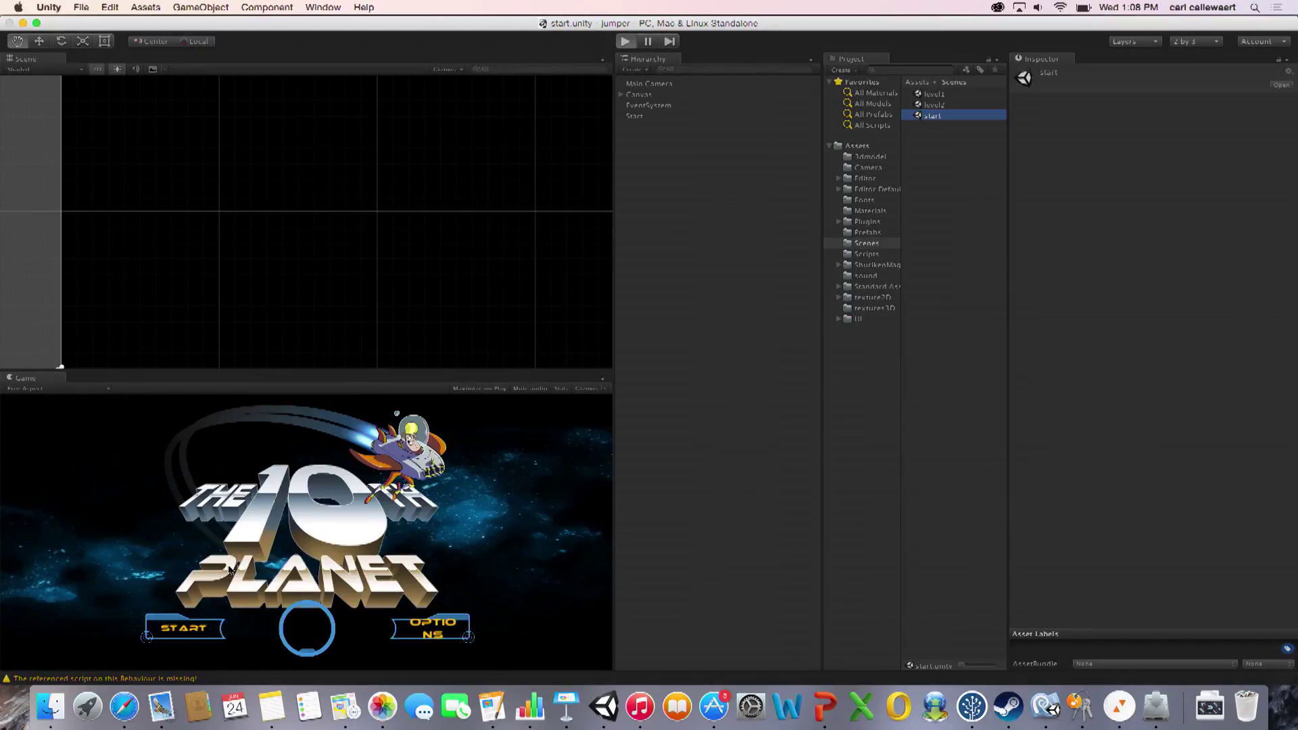
left_click(183, 629)
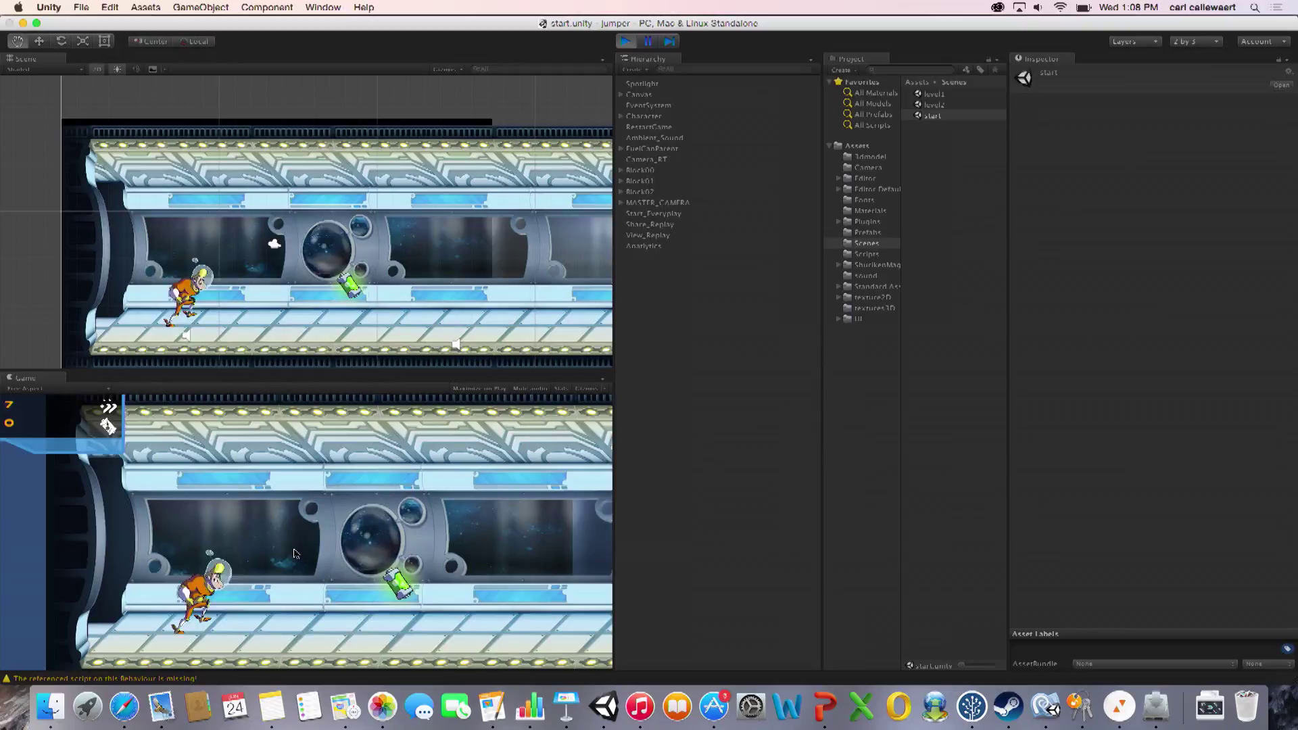
left_click(626, 41)
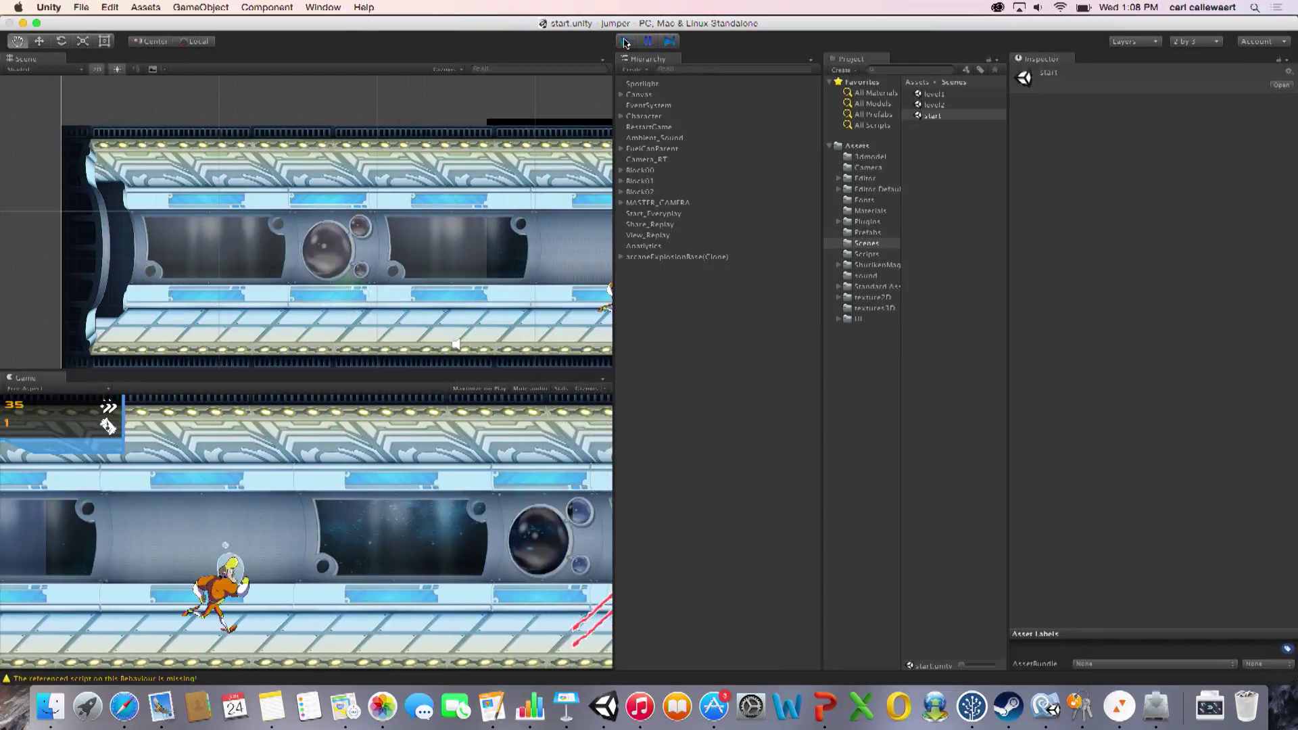
double_click(935, 103)
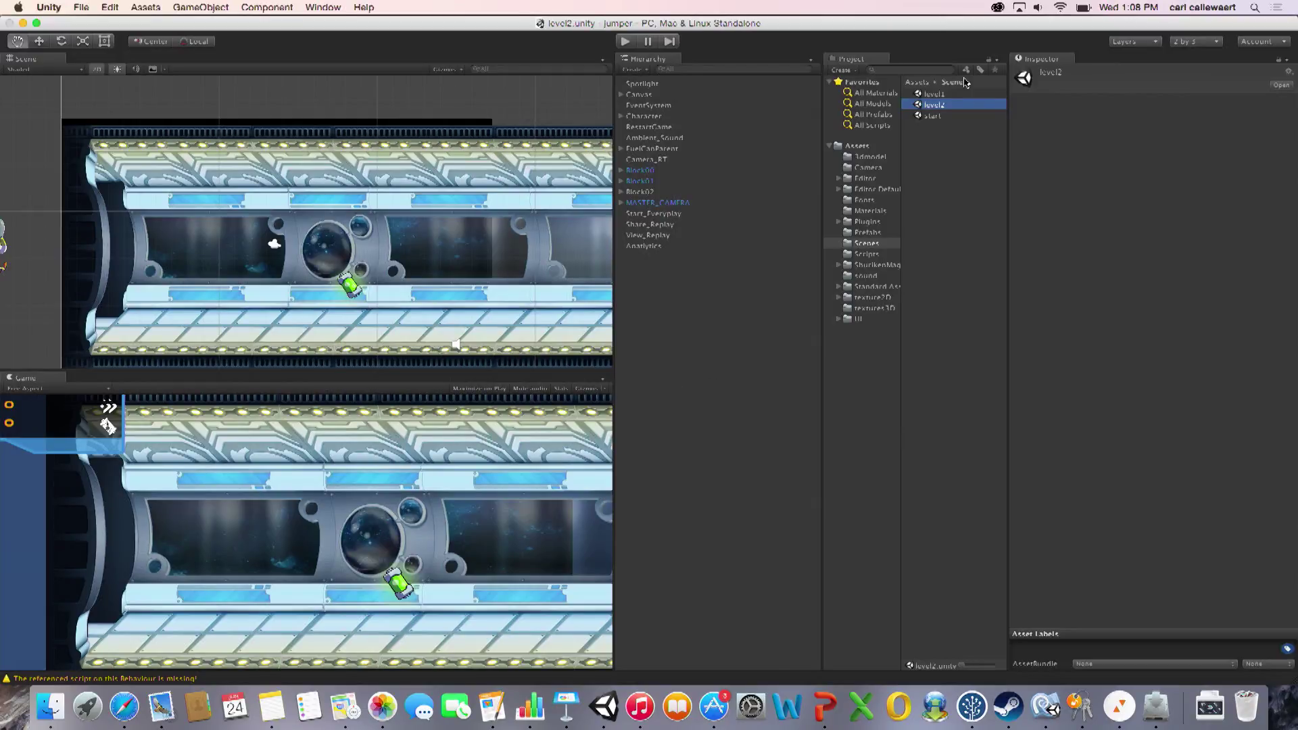
left_click(947, 93)
left_click(919, 94)
left_click(929, 105)
Step: Bring the Analytics dashboard forward and start a new project from the projects list
left_click(128, 708)
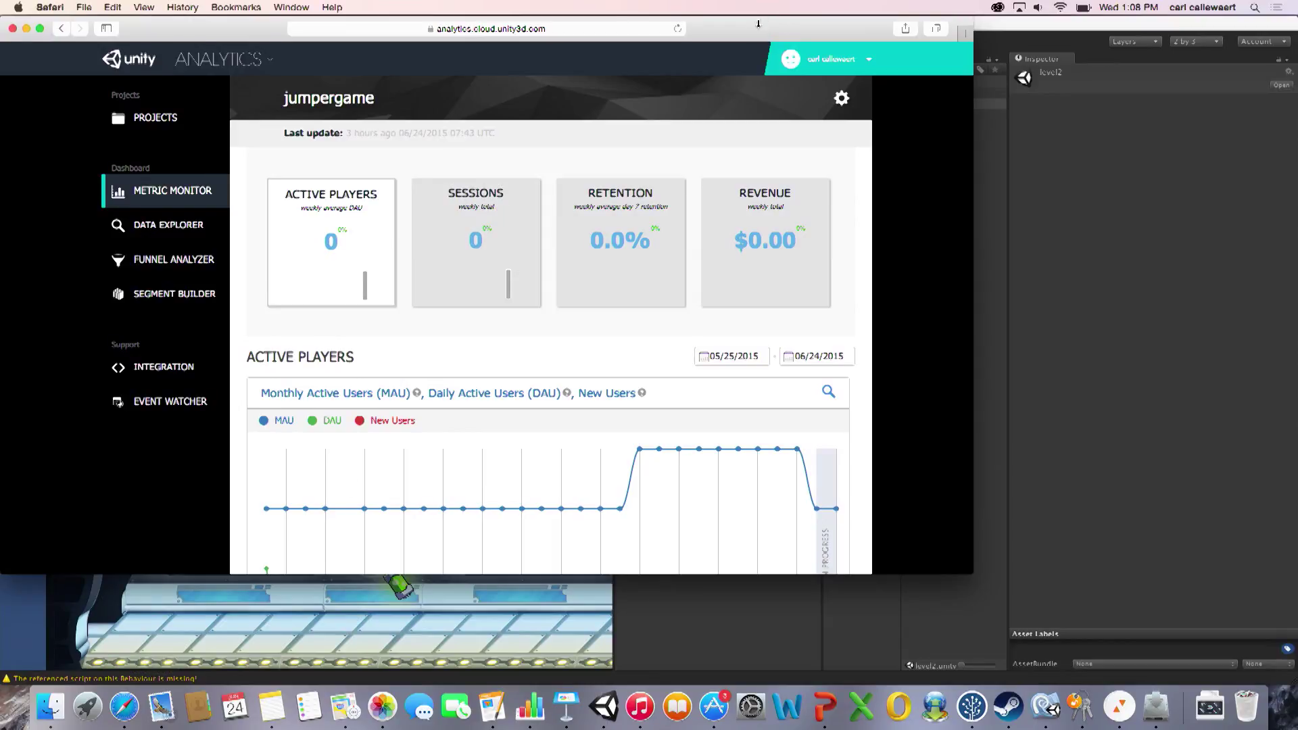
left_click_drag(758, 23, 922, 52)
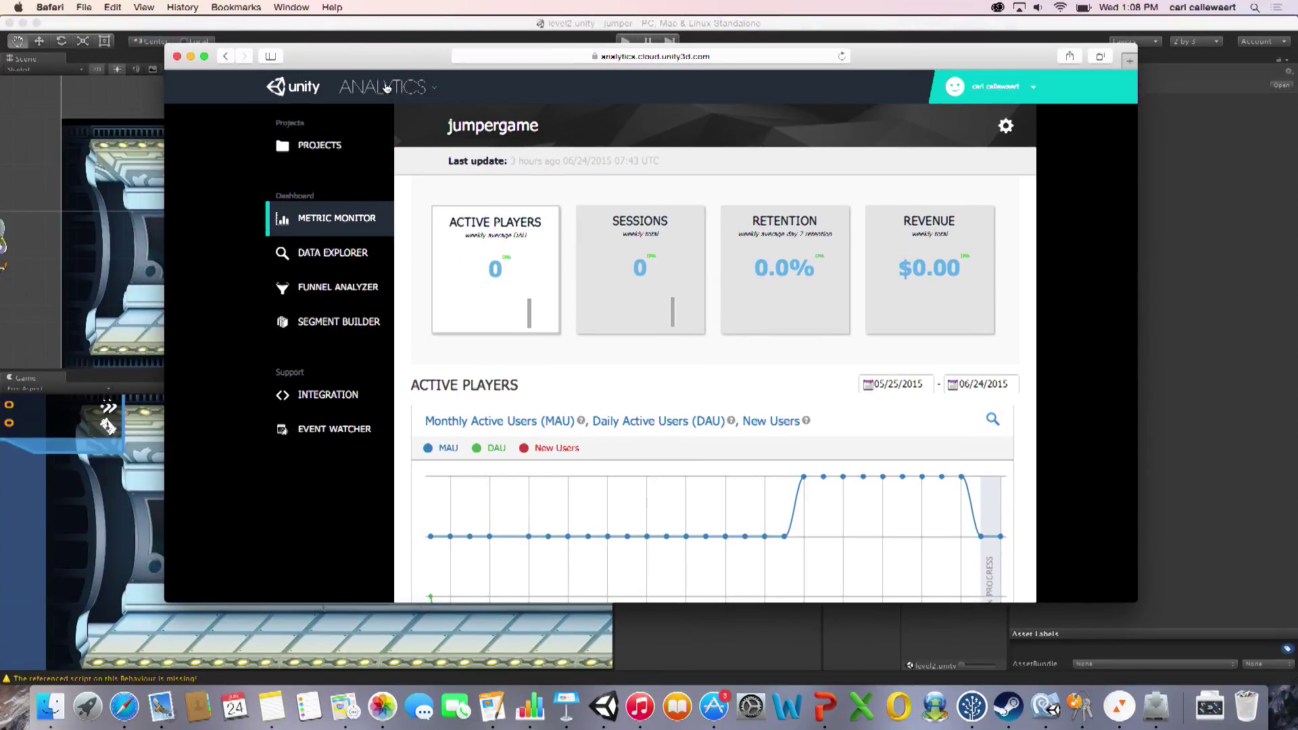
left_click(327, 148)
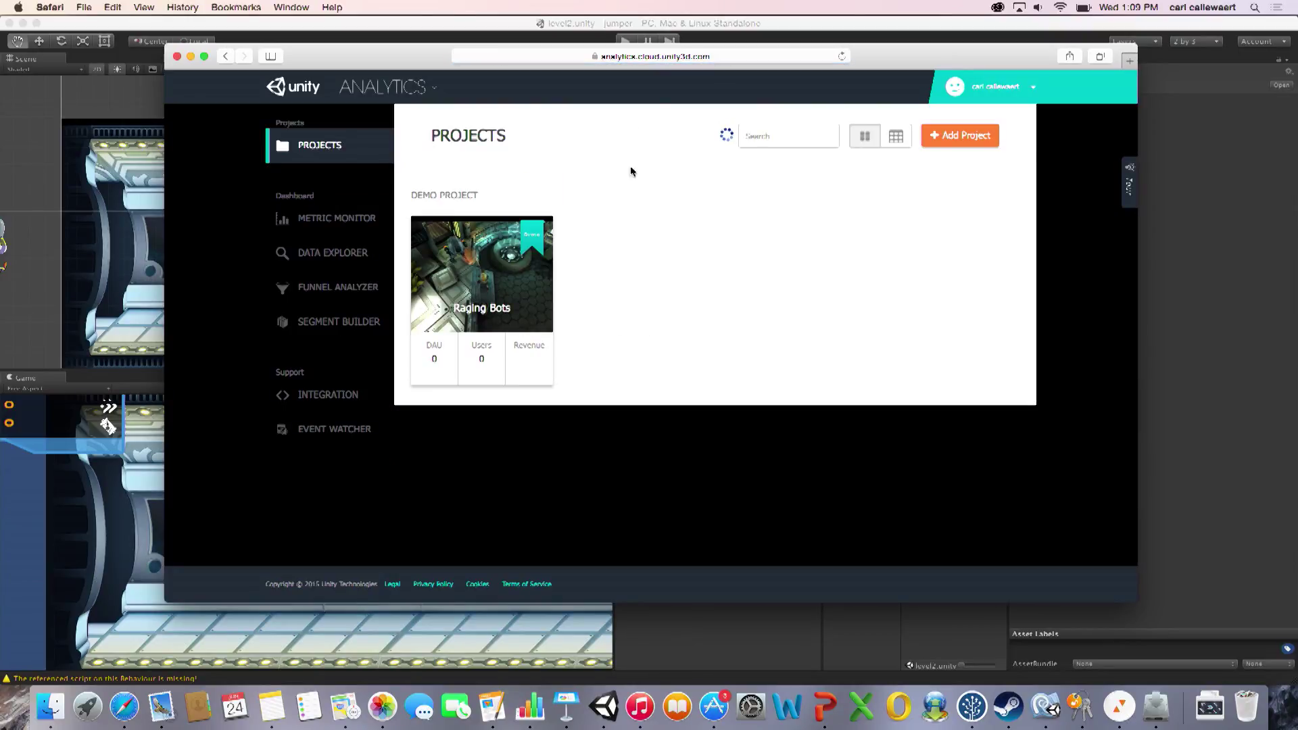
left_click(964, 137)
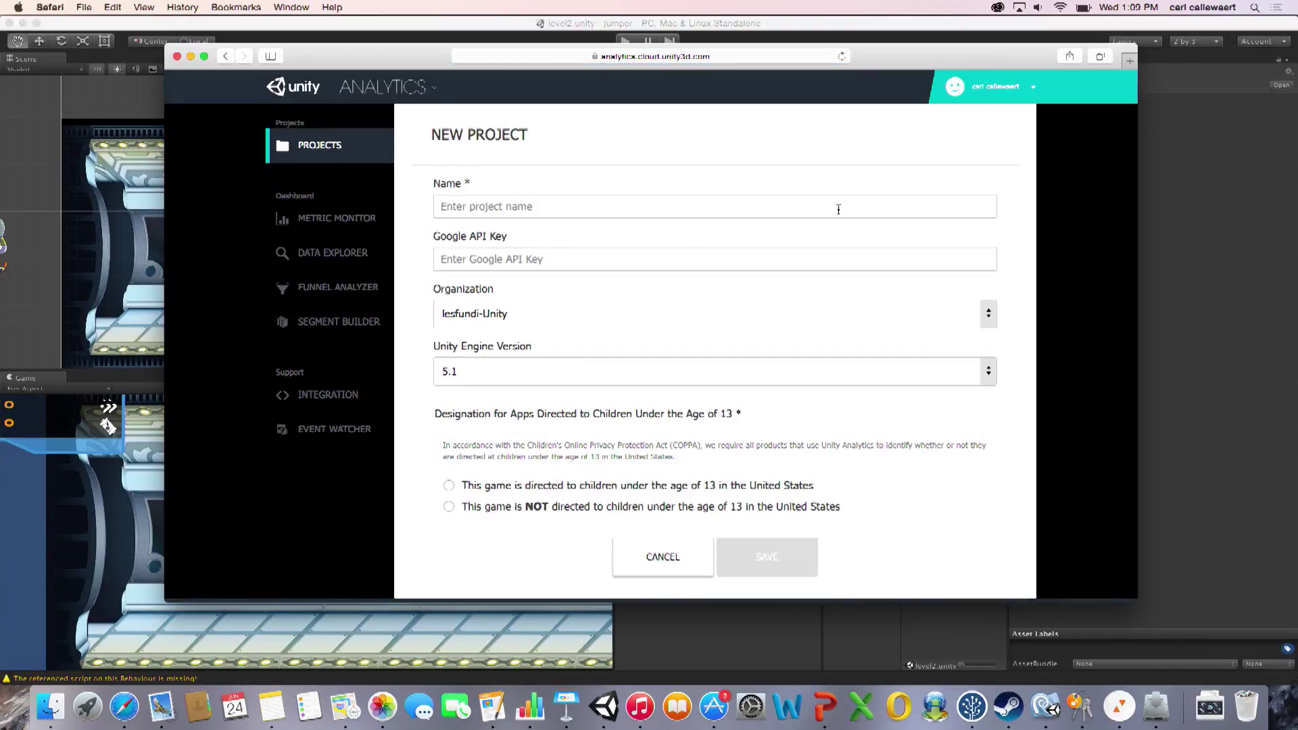
Step: Keep engine version 5.1 and enter a placeholder project name, removing its stray semicolon
left_click(495, 384)
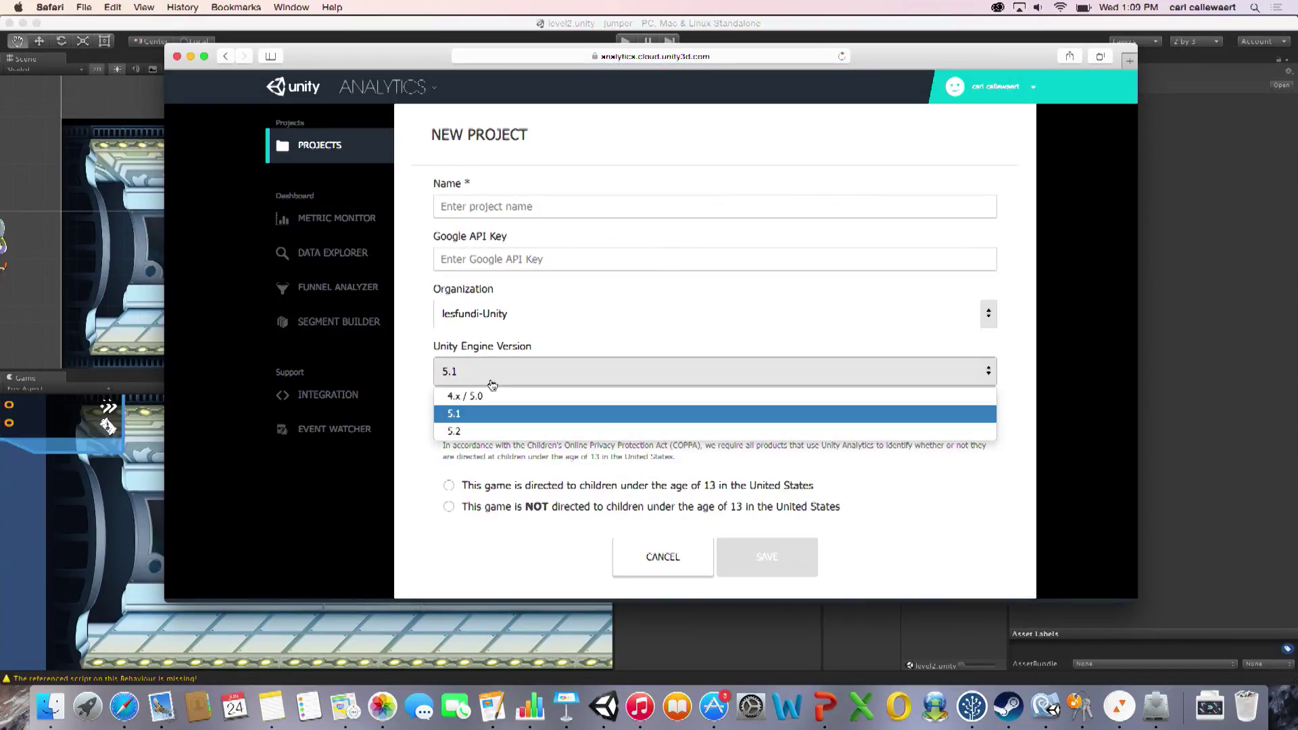
left_click(458, 414)
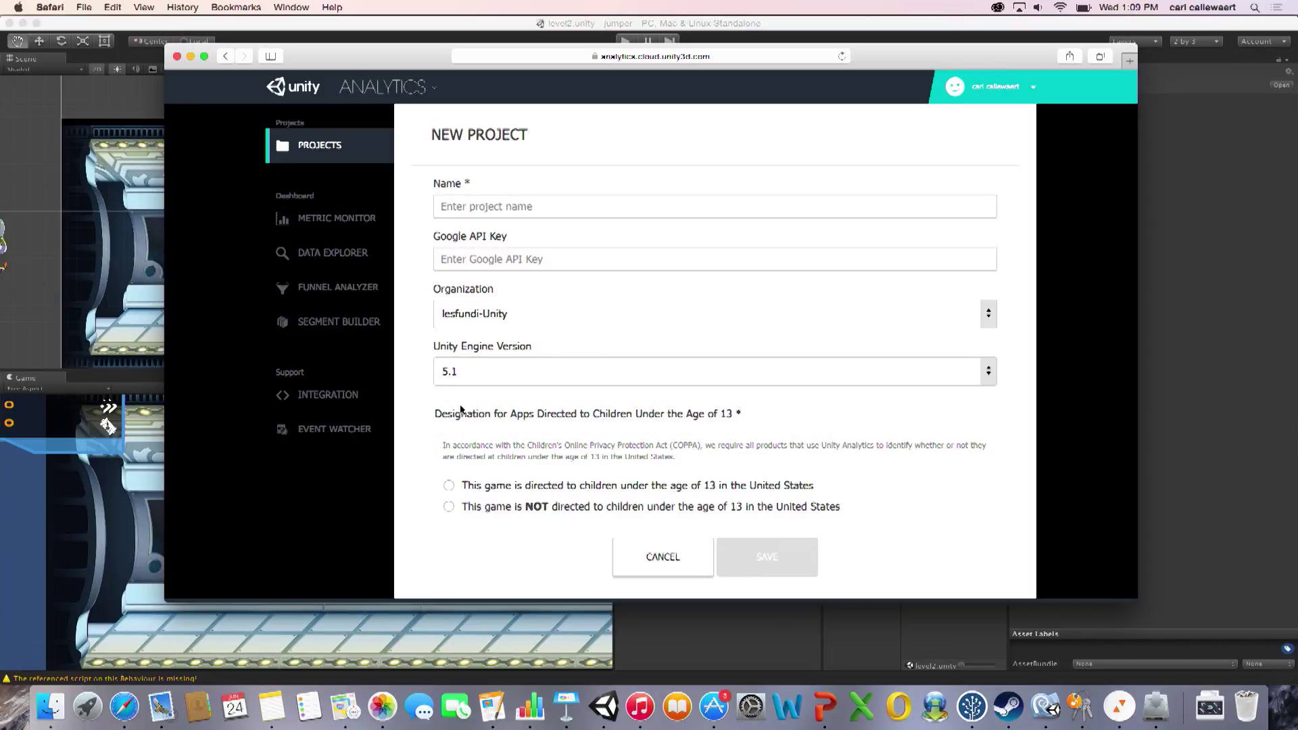
left_click(496, 207)
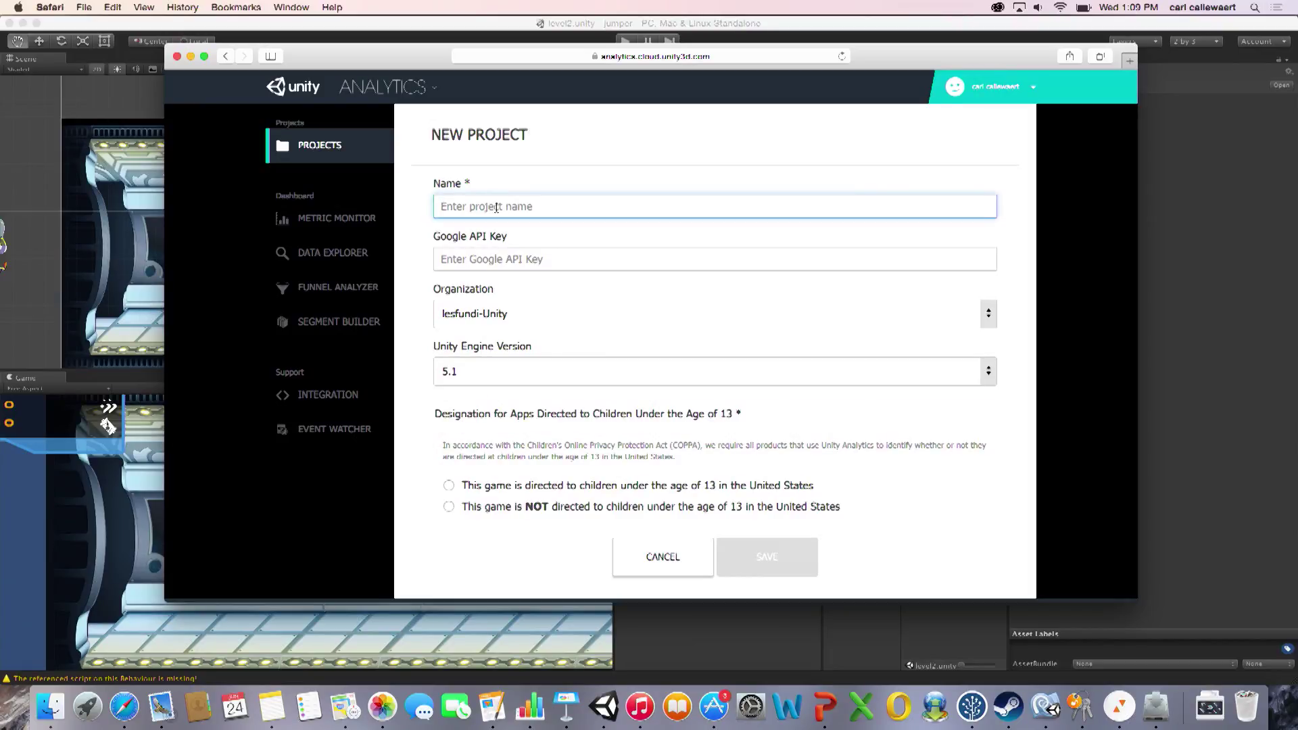
type("Amstewds;amdfaksdfsfdsfadfsads")
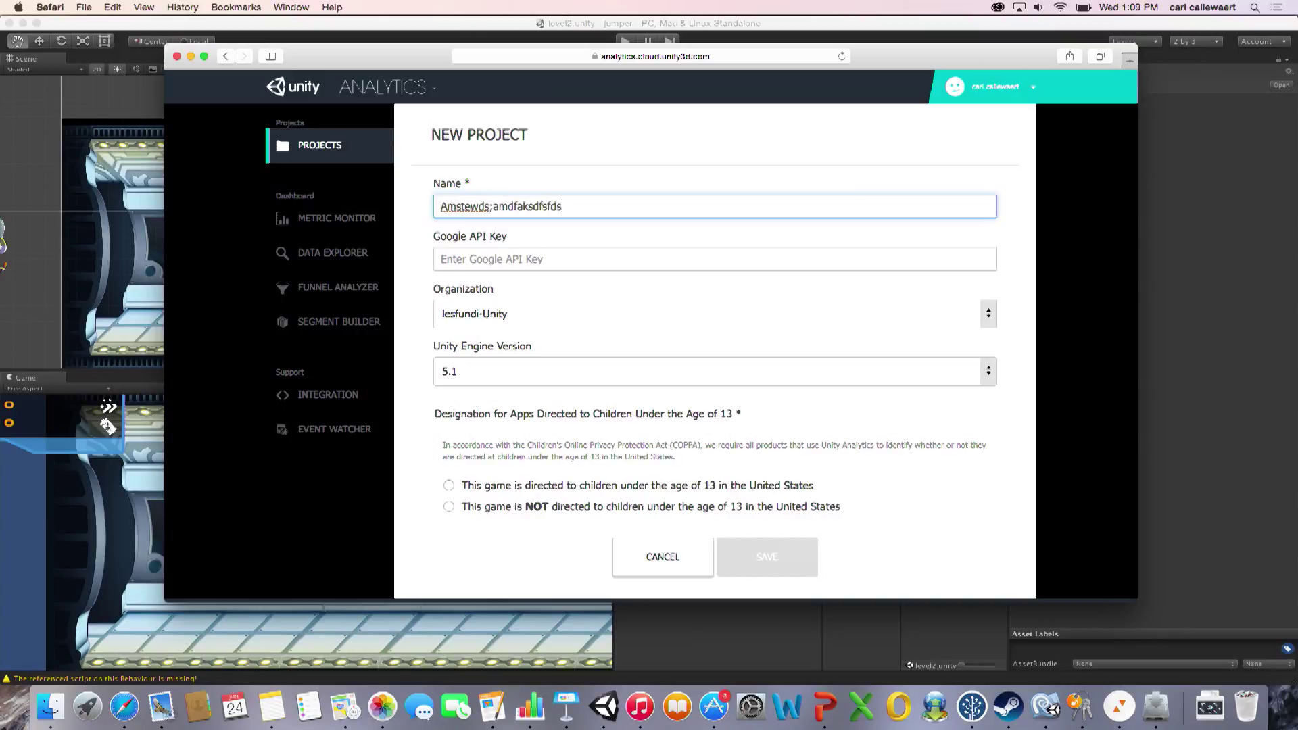
left_click(494, 207)
key("BackSpace")
Step: Mark the game as NOT directed to children under 13 and save the project
scroll(554, 396, "down", 1)
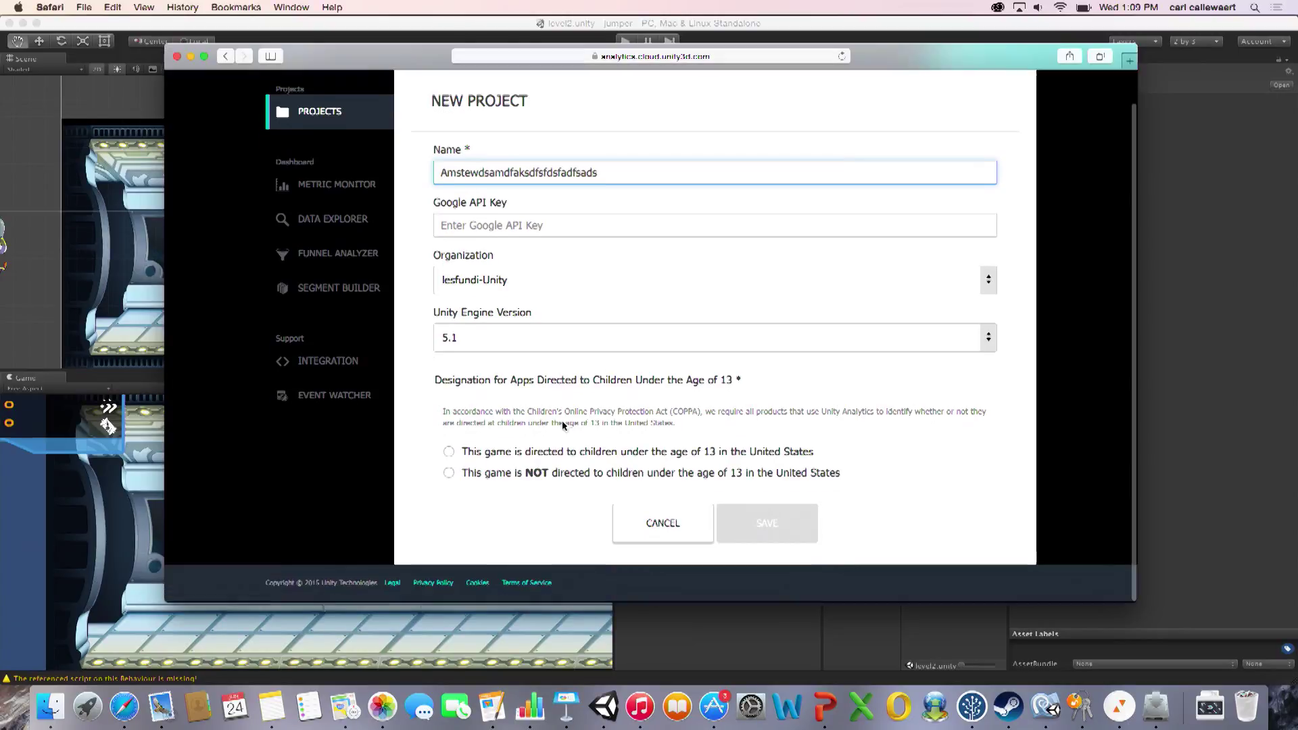
left_click(449, 475)
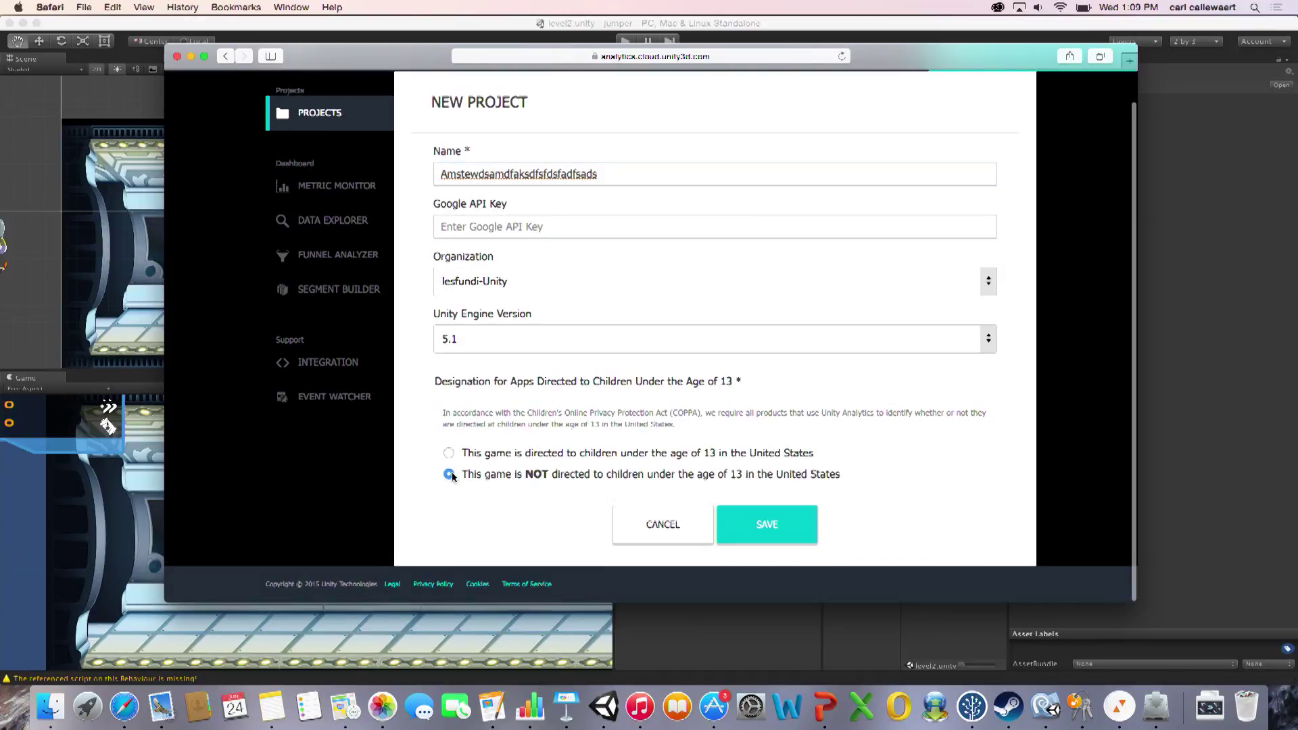
left_click(769, 527)
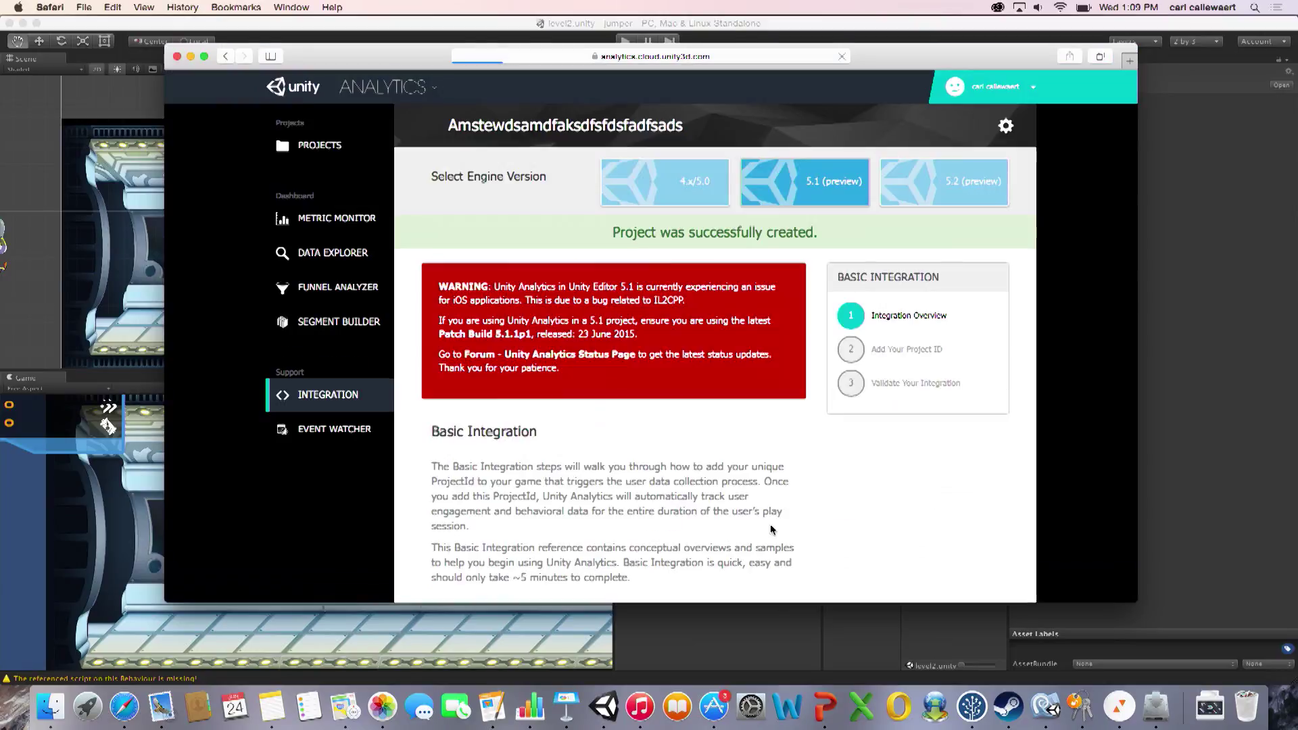
Step: Scroll to 'Copy and Paste your Unique ProjectId' and drag-select the ID
scroll(769, 426, "down", 15)
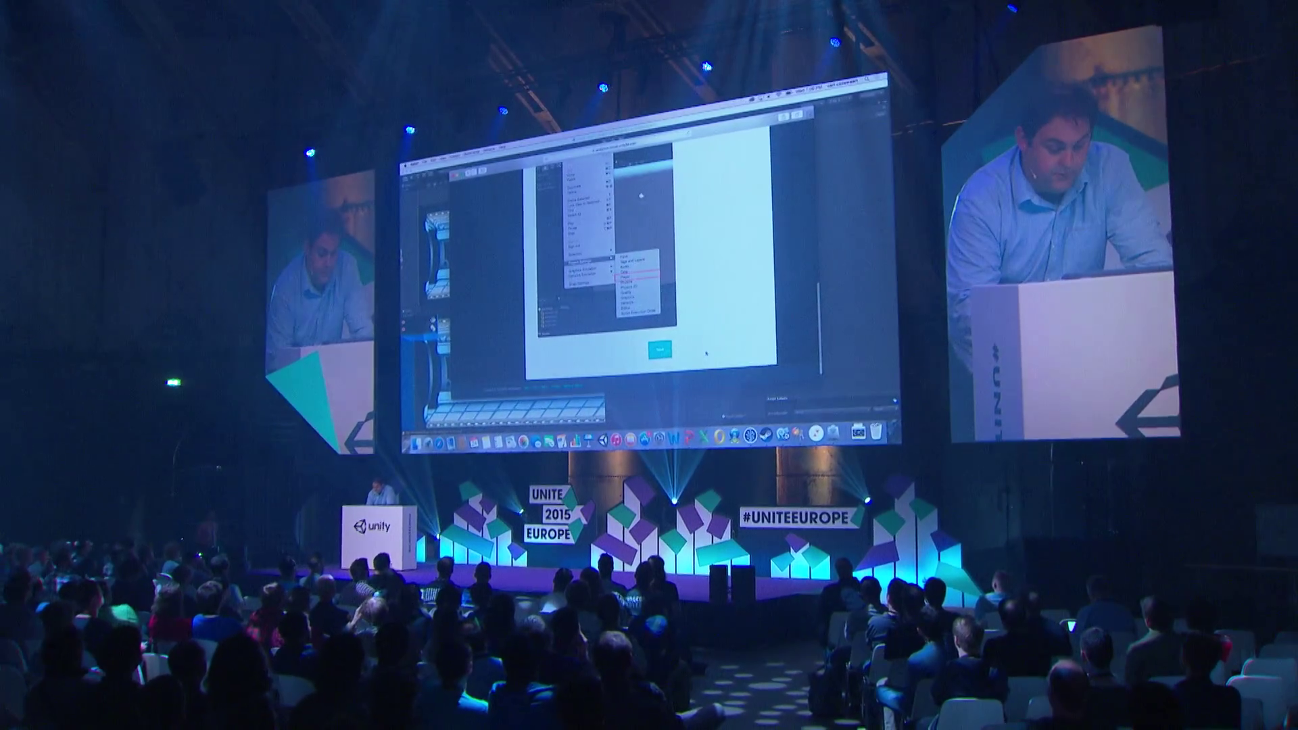
scroll(646, 256, "up", 5)
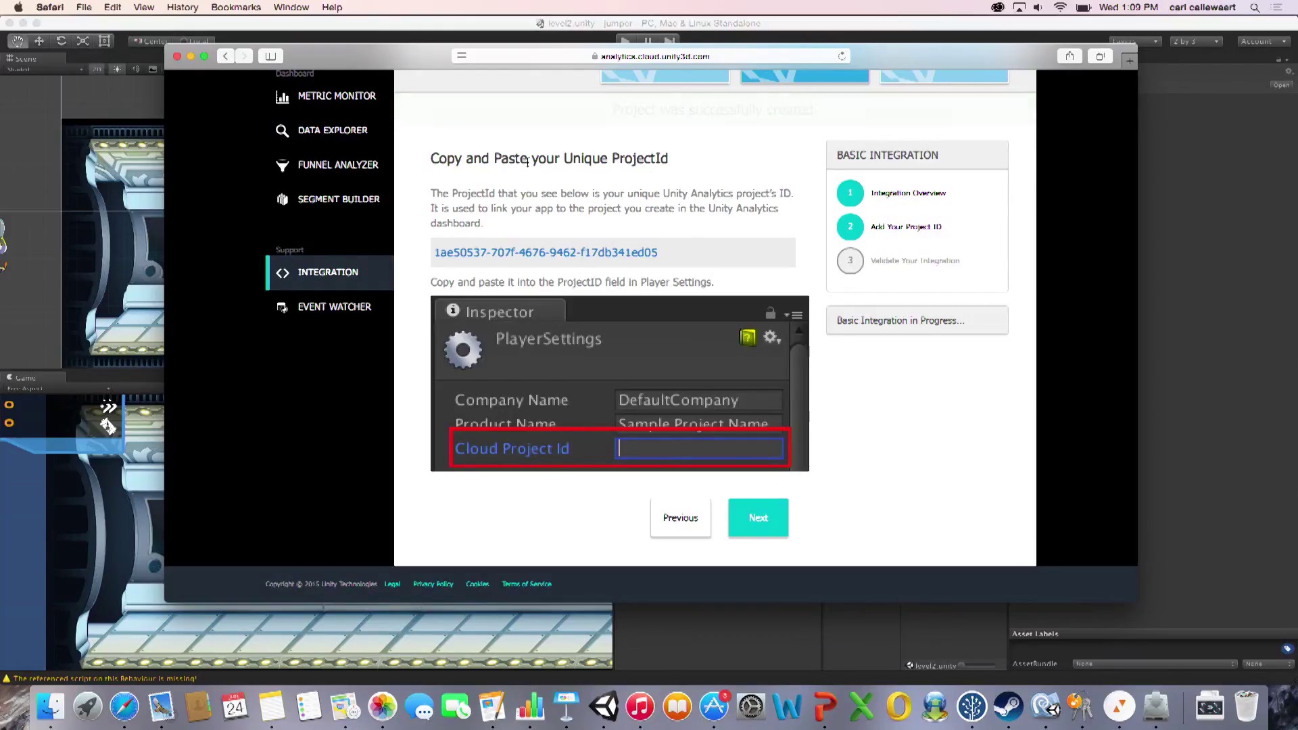
scroll(663, 263, "up", 1)
left_click_drag(659, 252, 434, 252)
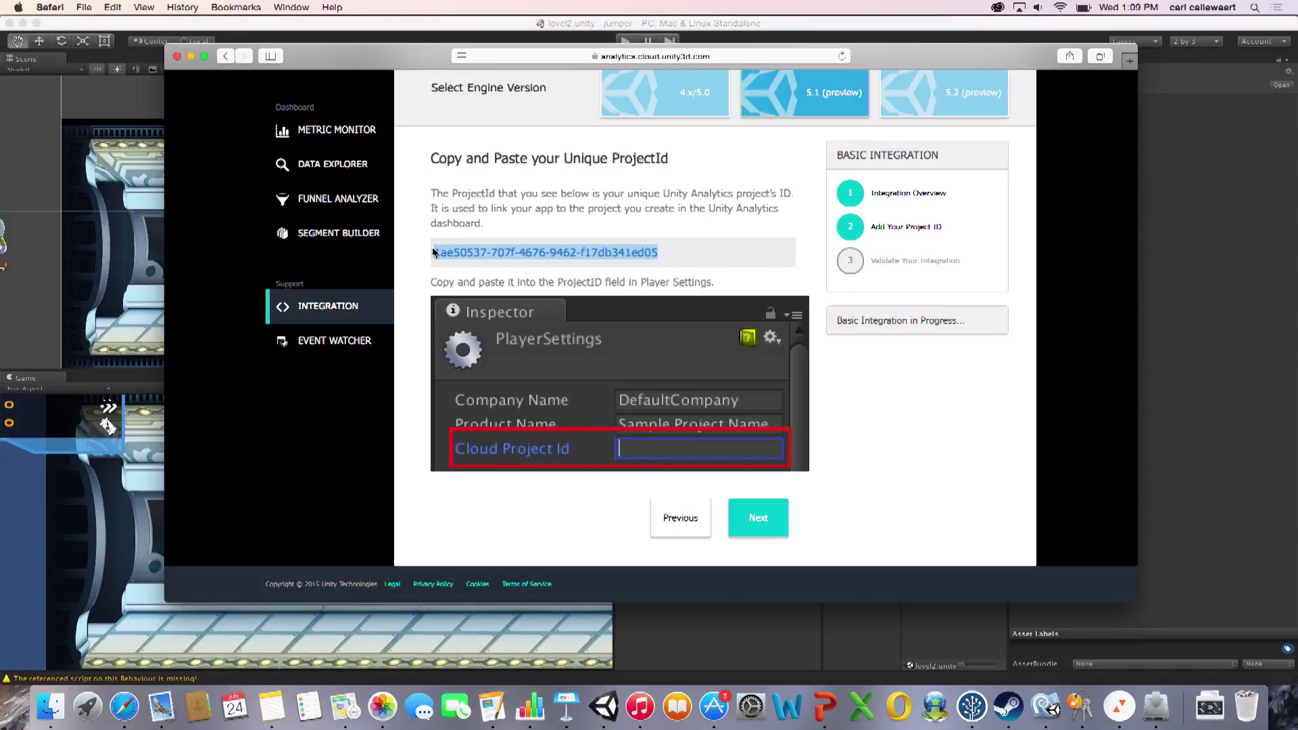
Step: Paste the new ProjectId into the Cloud Project Id field under Edit > Project Settings > Player
left_click(69, 138)
left_click(110, 7)
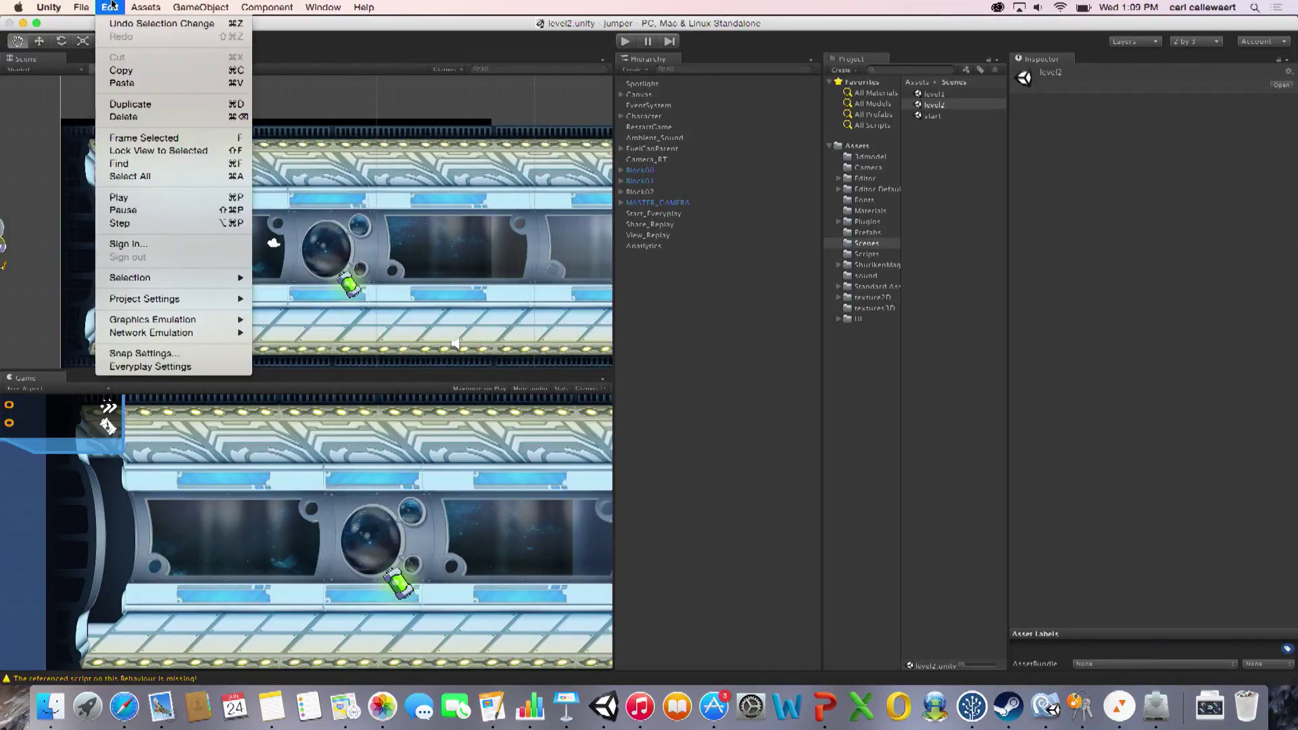
mouse_move(228, 300)
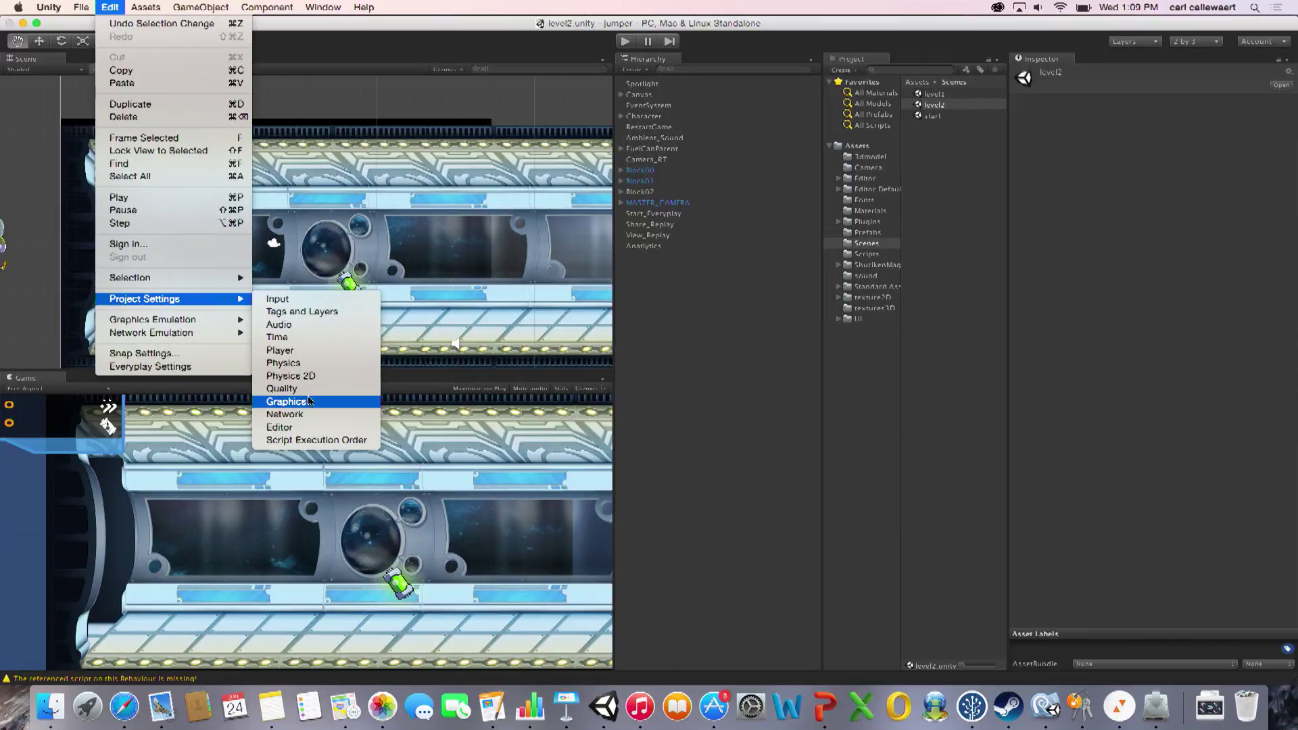
left_click(291, 350)
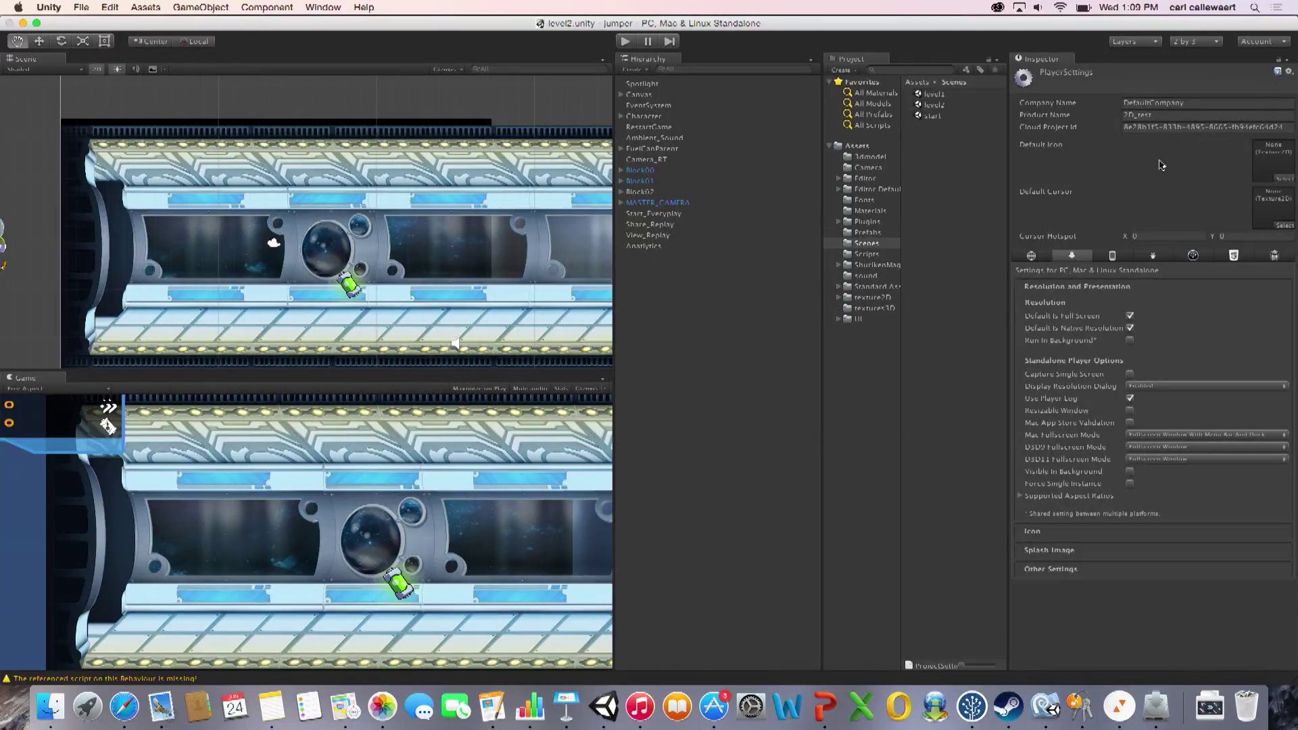
left_click(1171, 126)
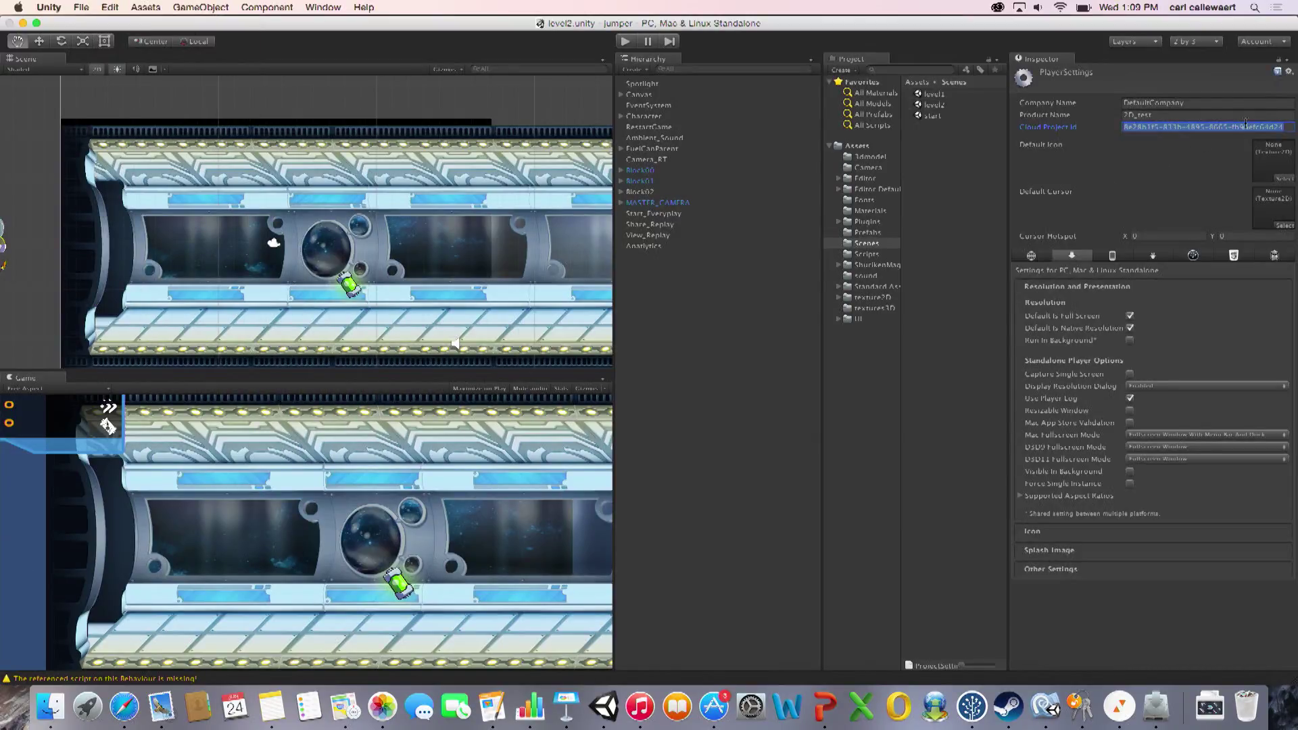
type("1ae50537-707f-4626-9462-f17db341ed05")
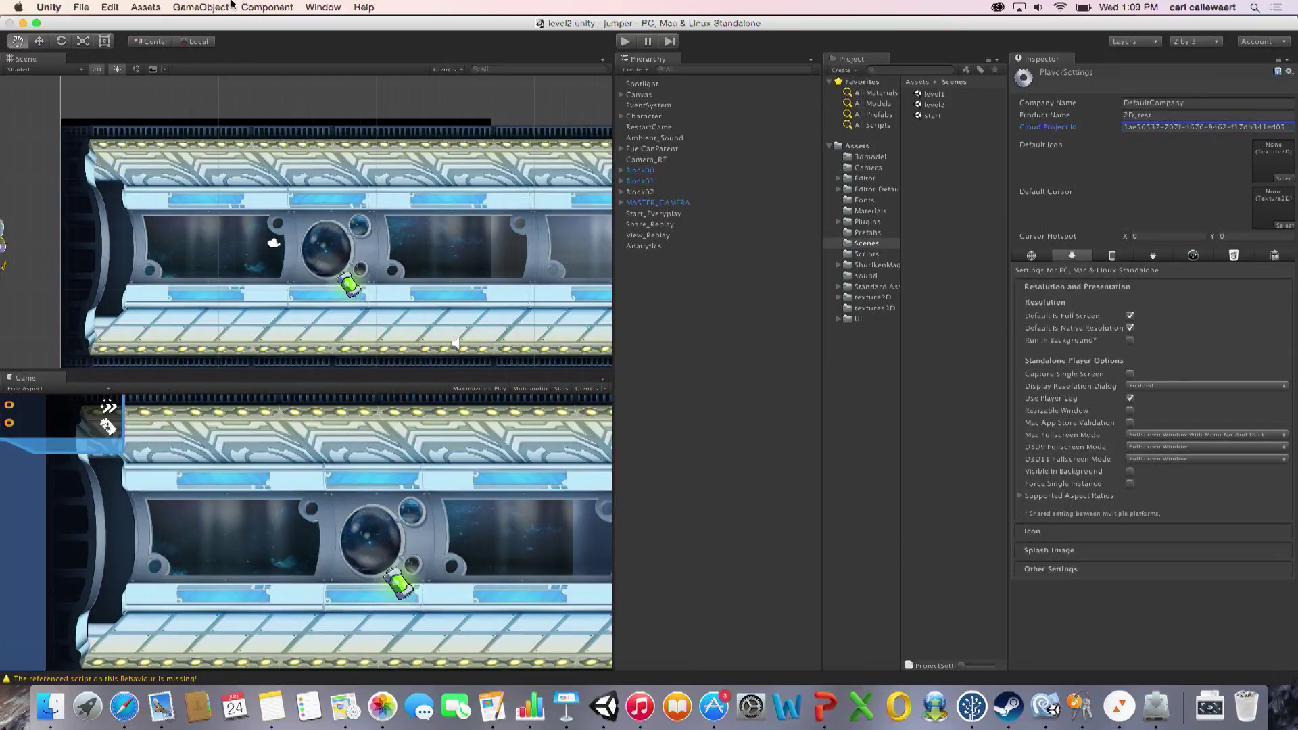
Step: Dismiss the open menu and bring the Analytics integration page back to front
left_click(78, 7)
left_click(174, 504)
left_click(132, 713)
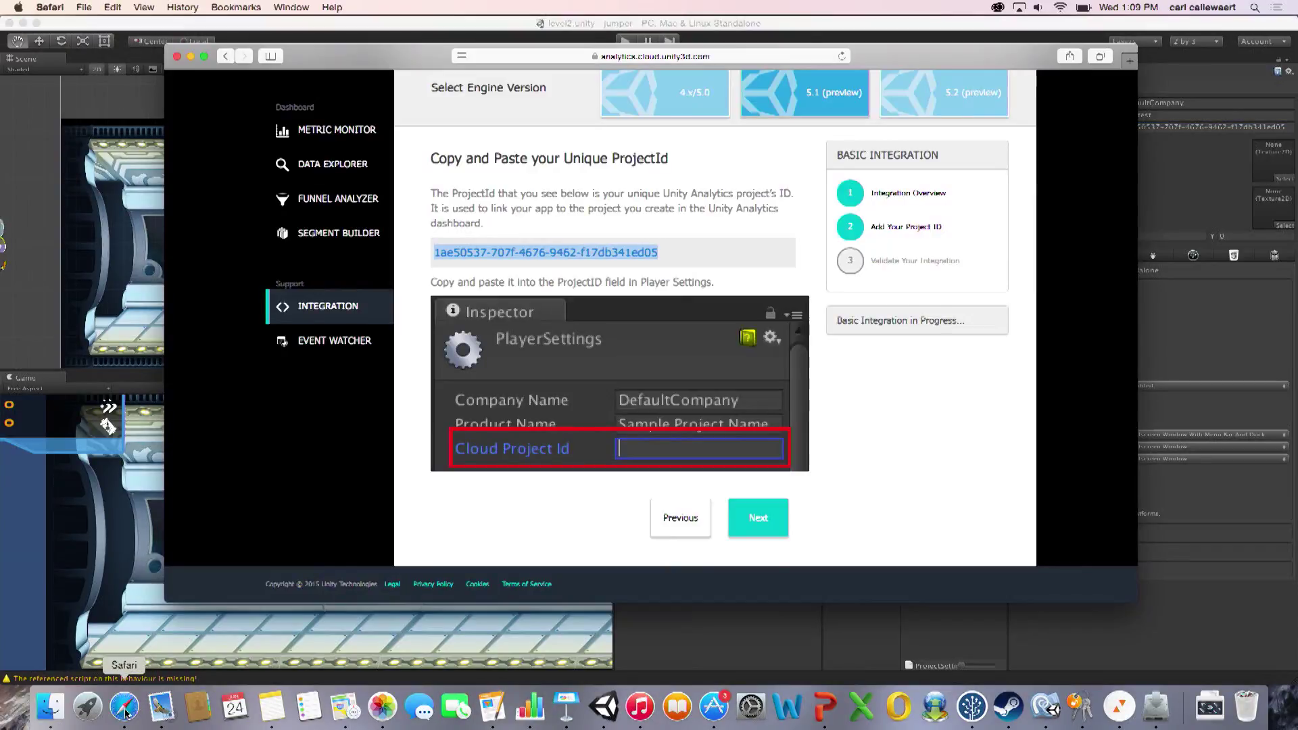
Step: Go to Validate Your Integration, run the game in Unity with a jump, and return to validation
left_click(759, 519)
scroll(786, 423, "down", 4)
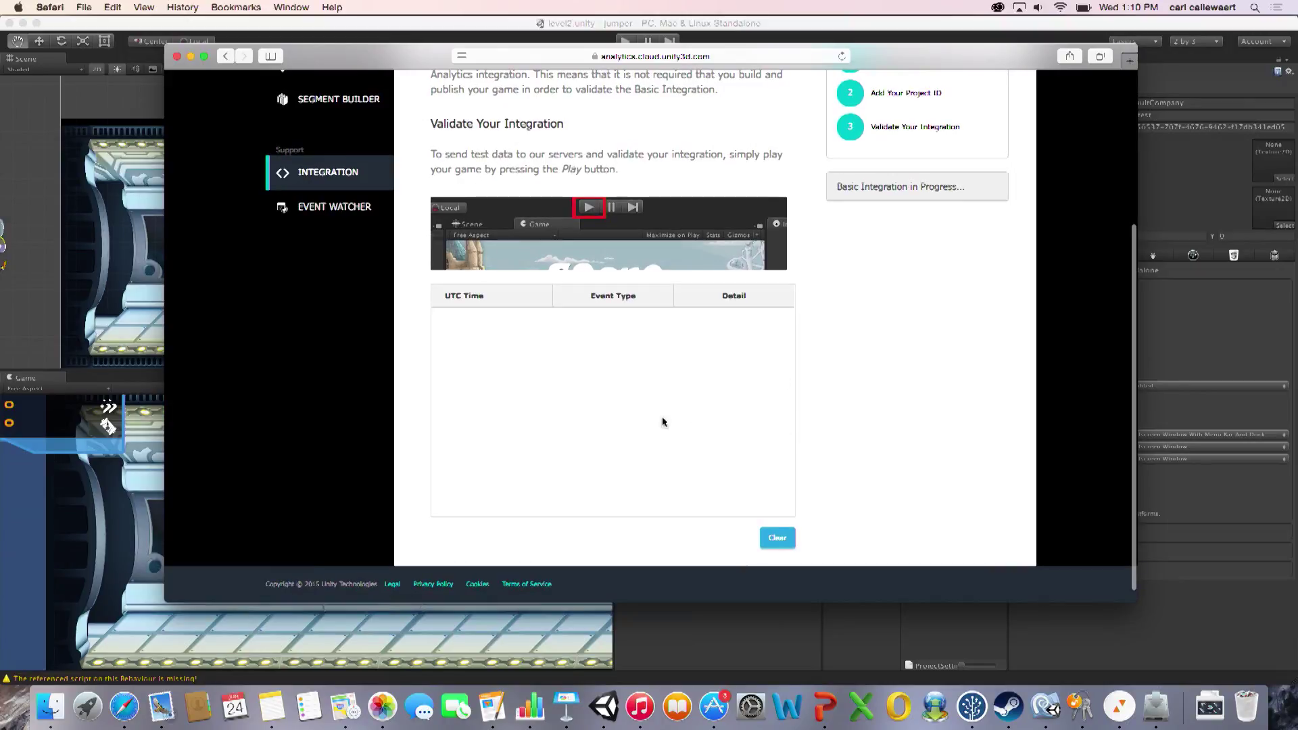
left_click(378, 45)
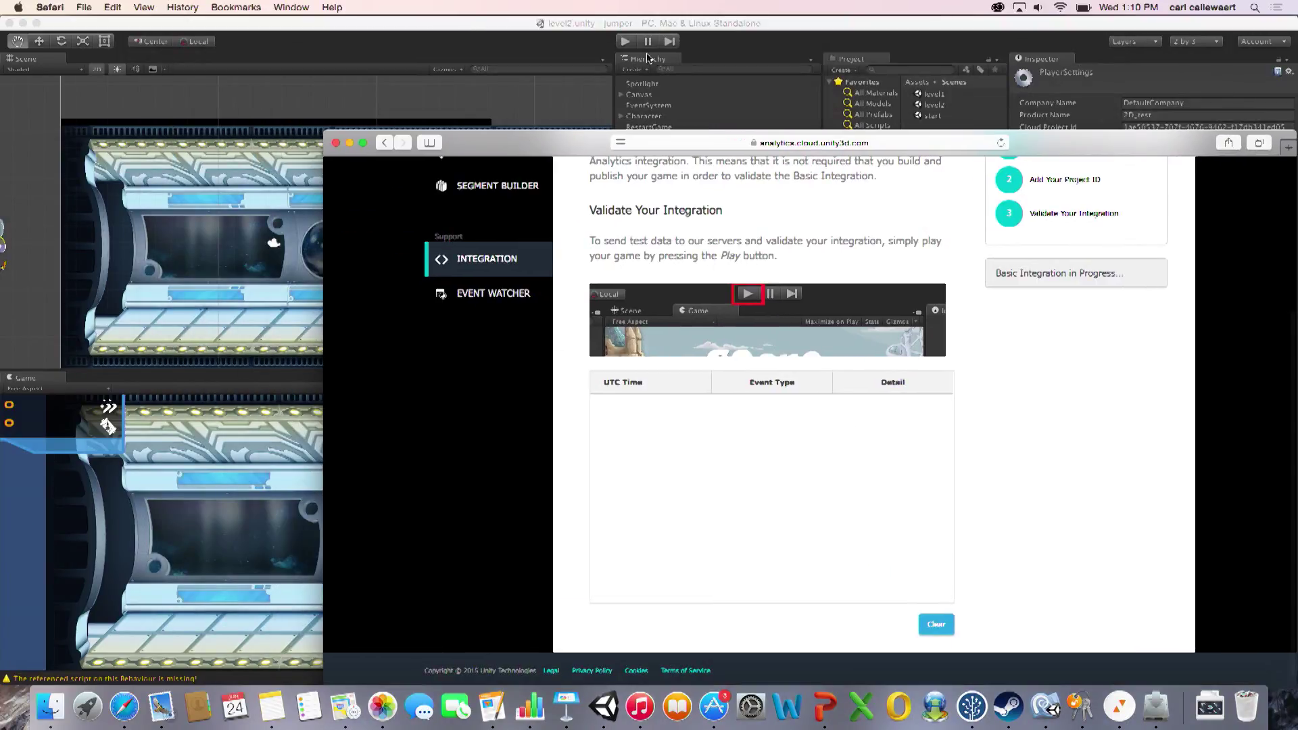
key("super+p")
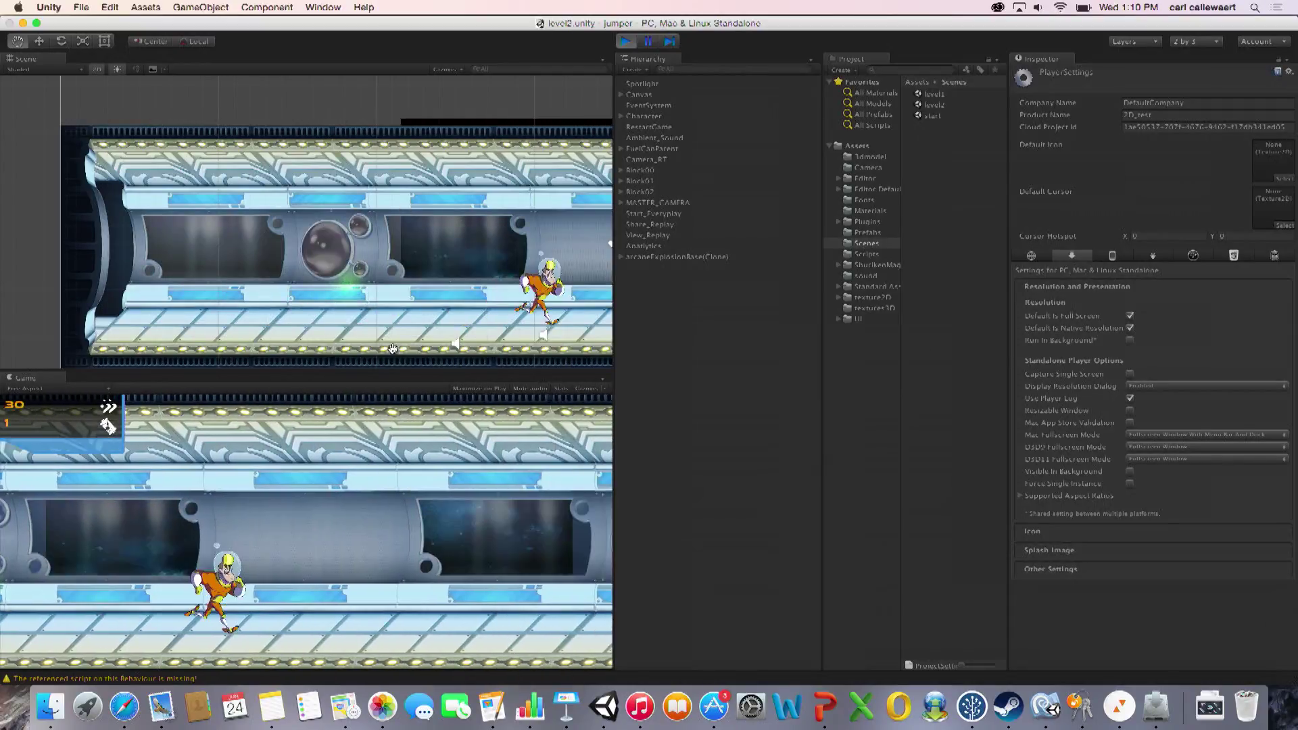
left_click(294, 511)
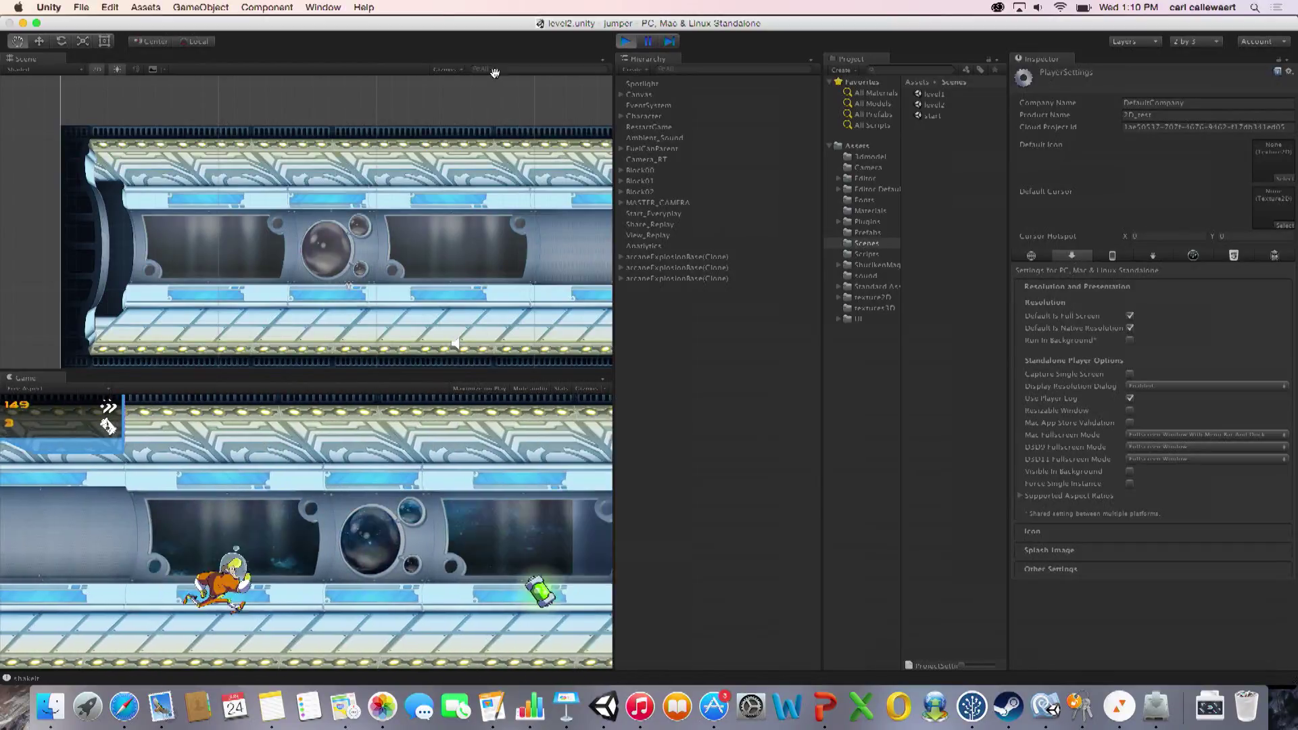
left_click_drag(413, 23, 629, 23)
left_click_drag(629, 68, 418, 203)
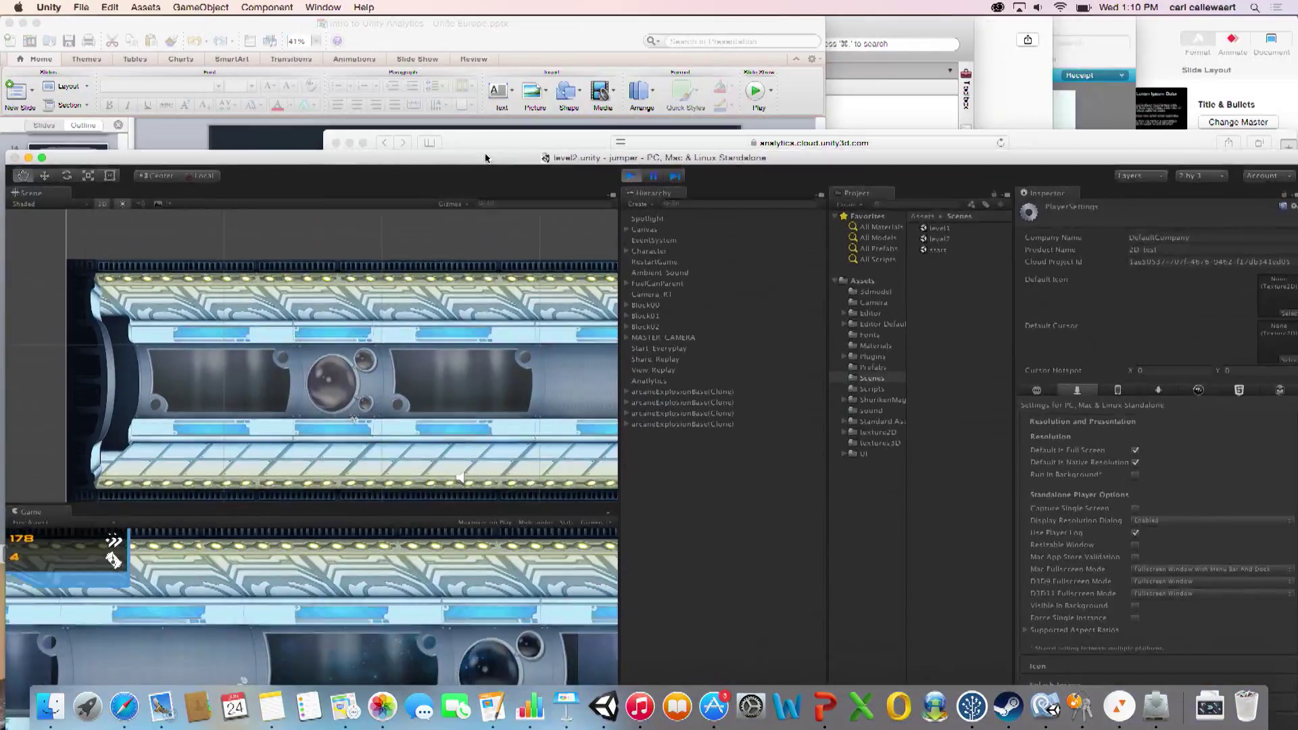
left_click(550, 27)
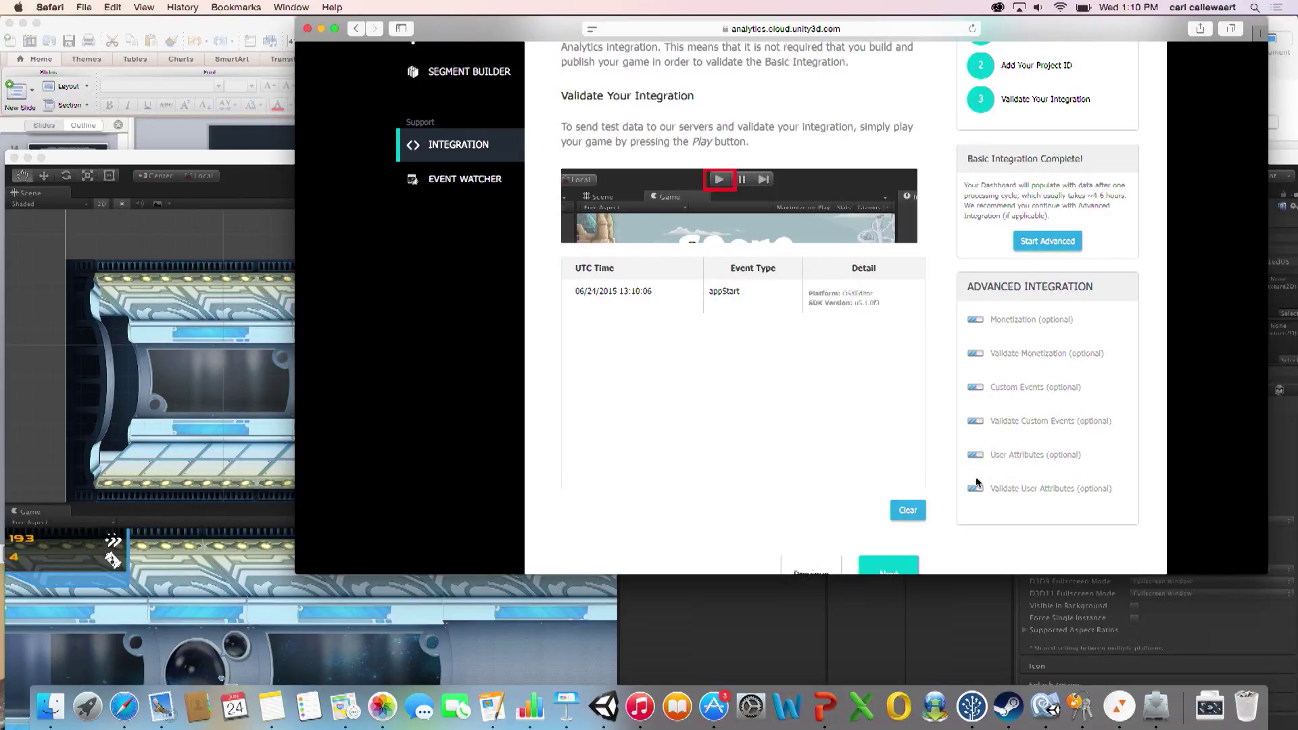
Step: Advance past Monetization and Validate Monetization to the Custom Events guide and scroll through it
scroll(976, 483, "down", 1)
left_click(894, 533)
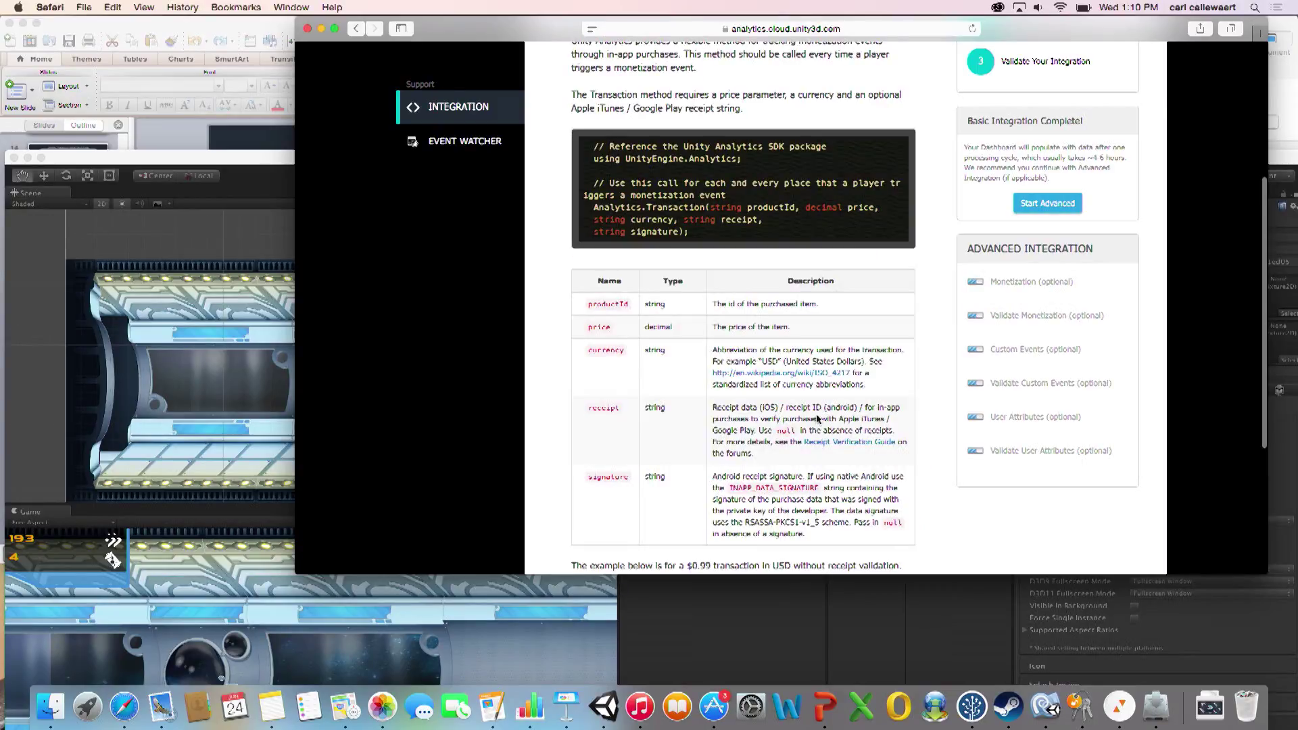
scroll(797, 352, "up", 5)
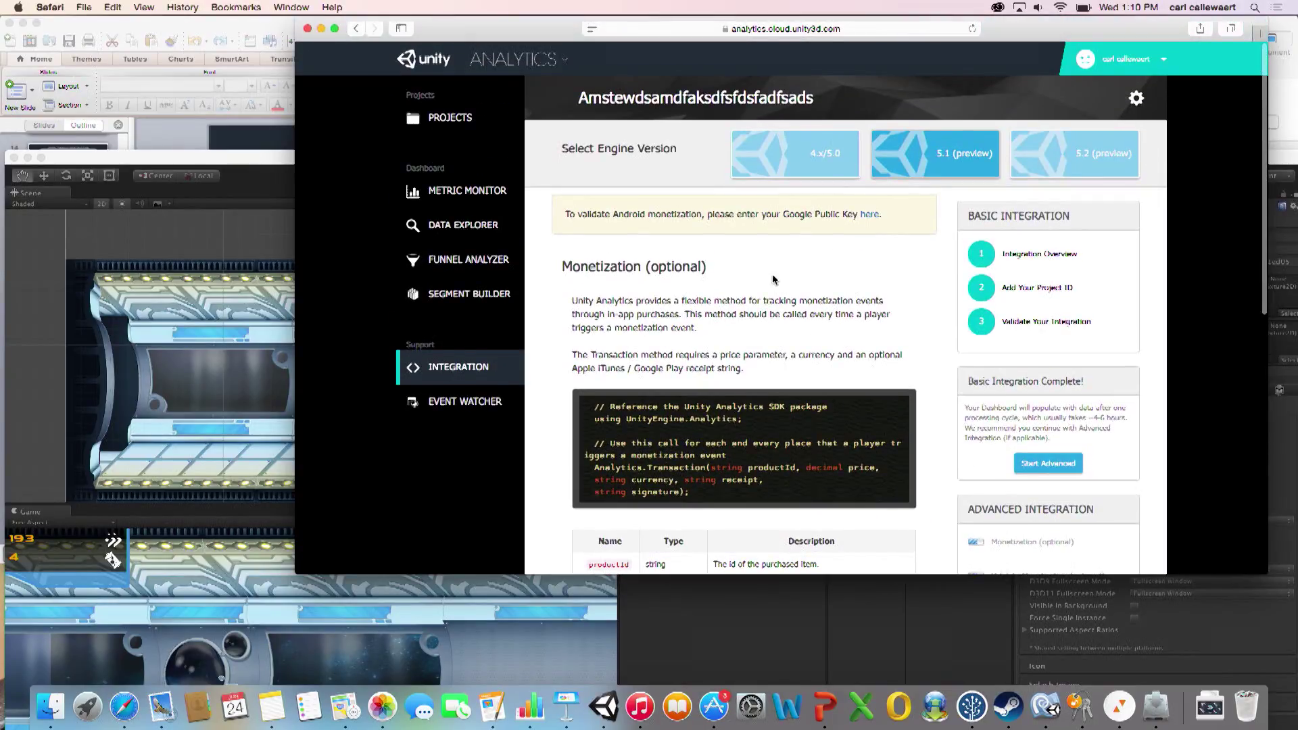
scroll(692, 261, "down", 8)
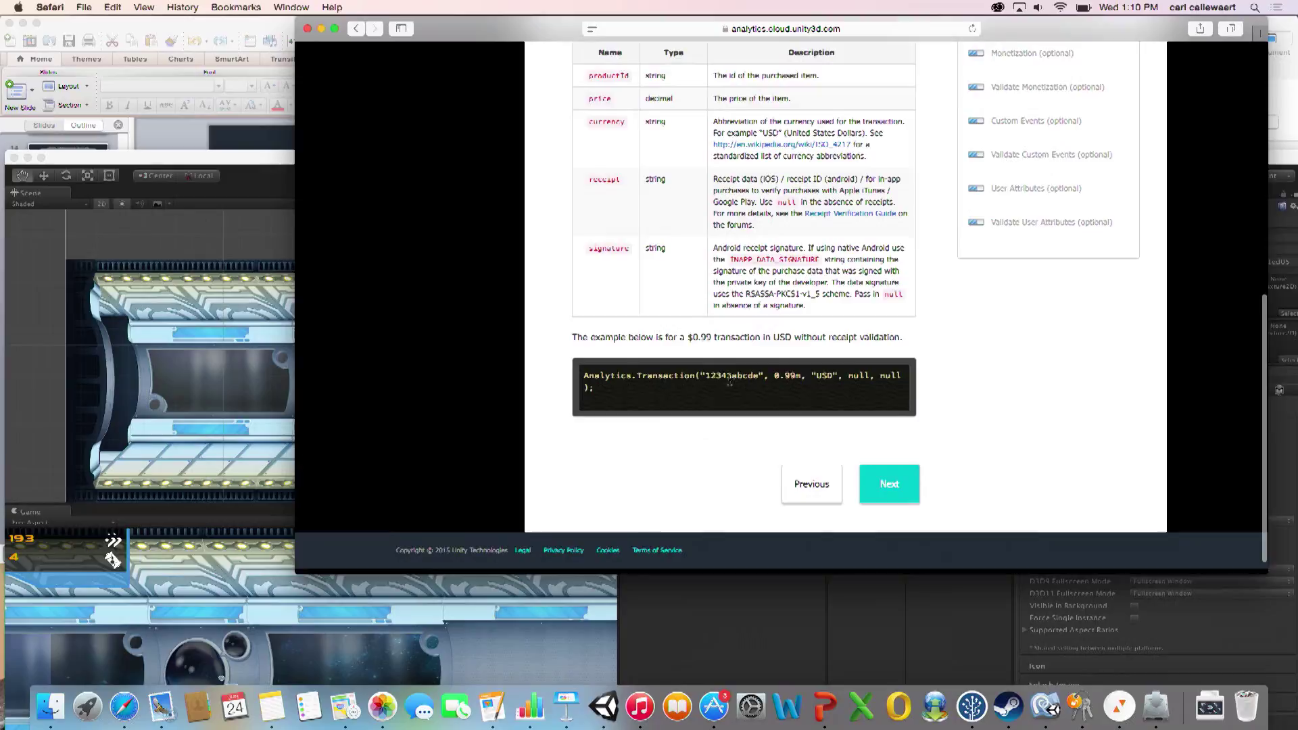
left_click(886, 497)
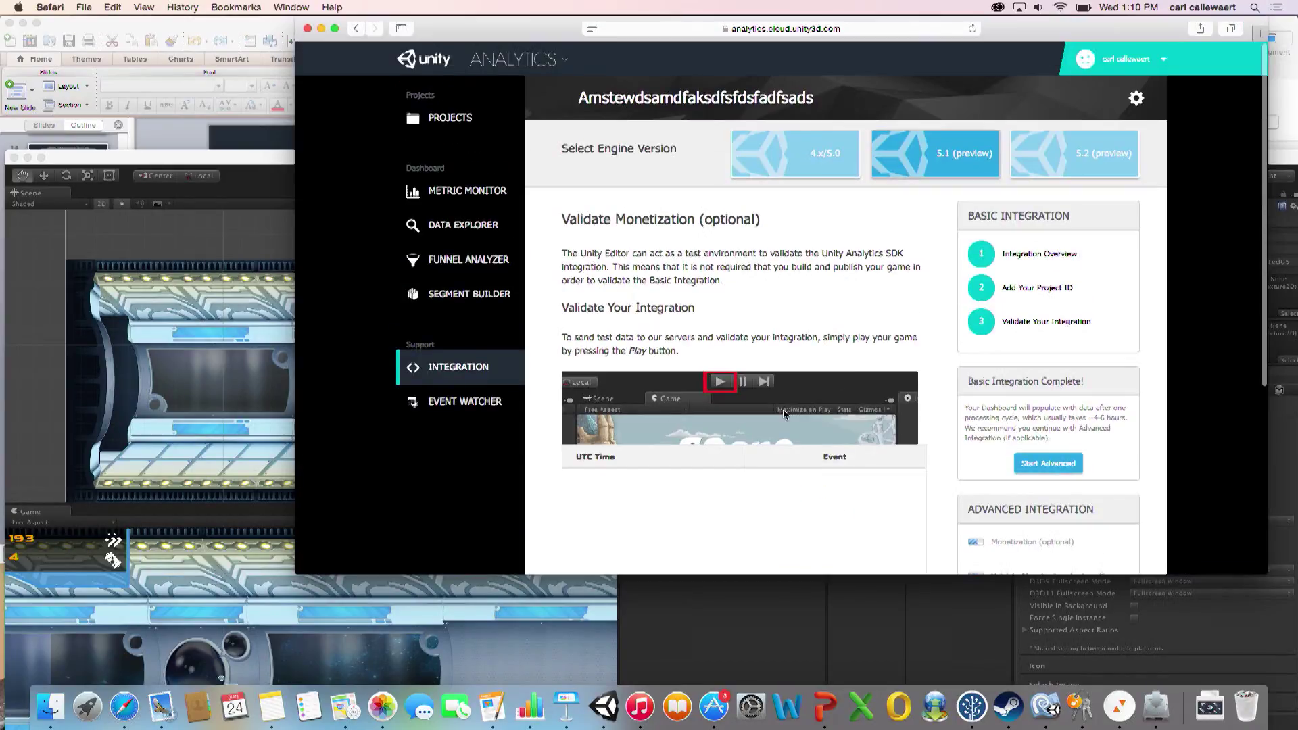
scroll(782, 408, "down", 8)
left_click(884, 505)
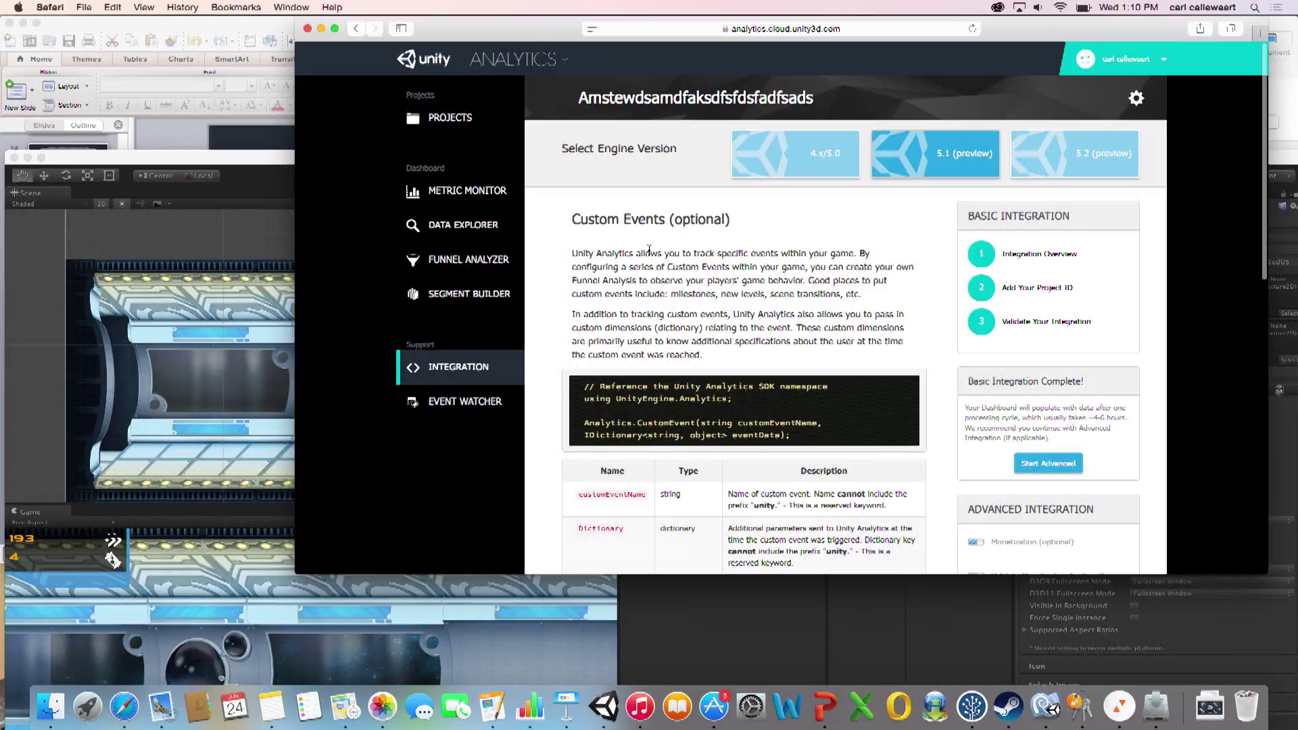
scroll(711, 296, "down", 2)
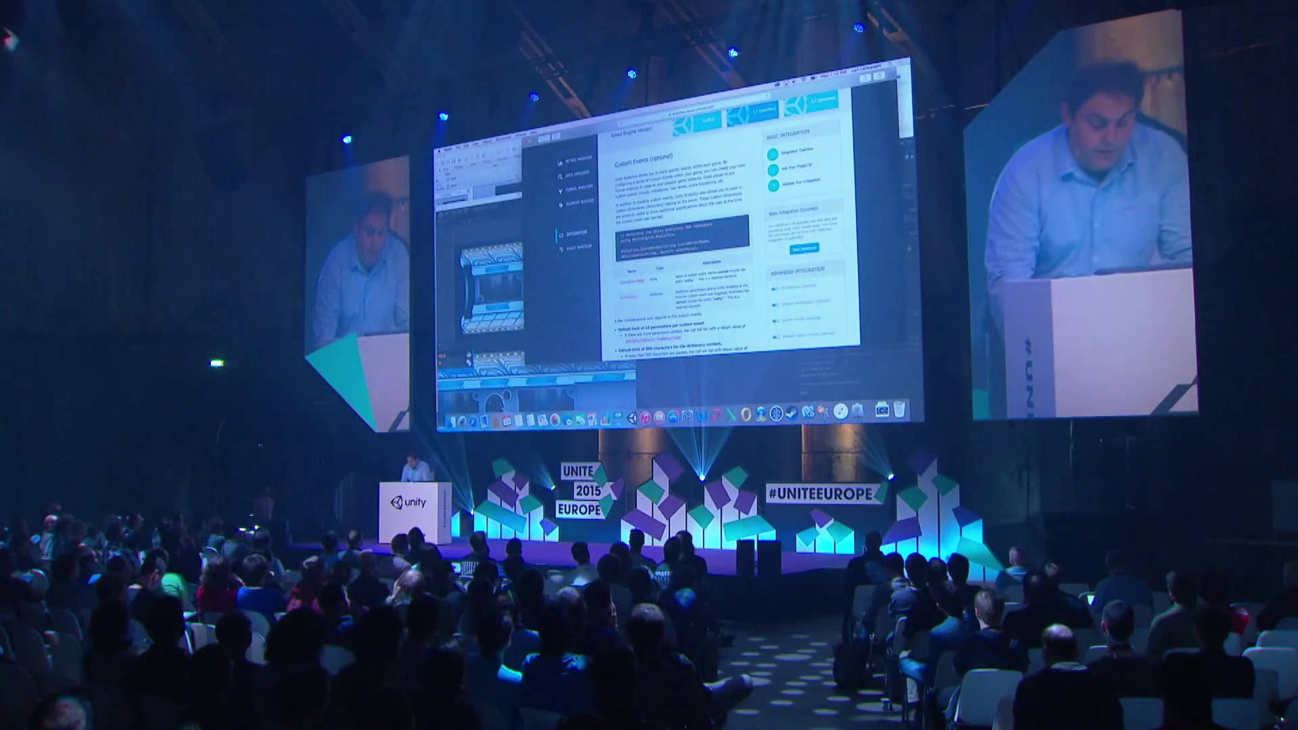
scroll(711, 300, "down", 2)
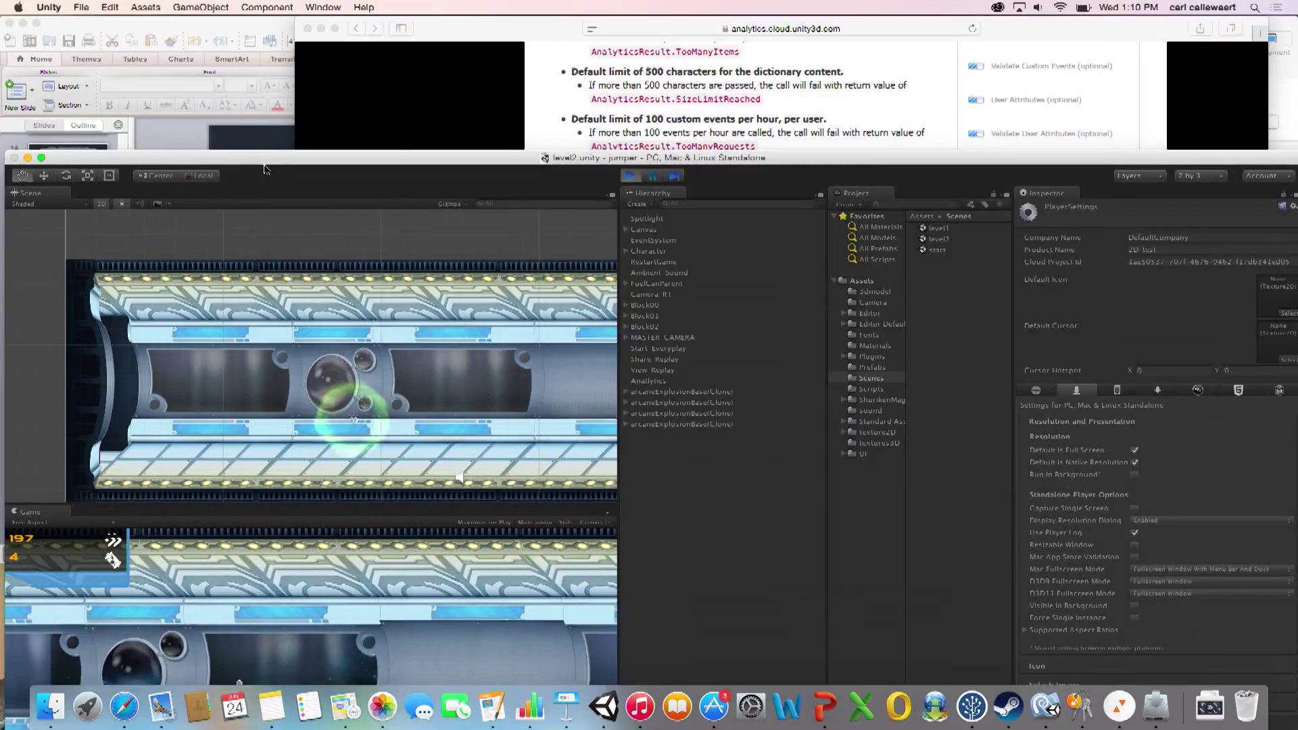
Step: Stop the running game, maximize Unity, and test-play level2 with a jump
left_click(631, 177)
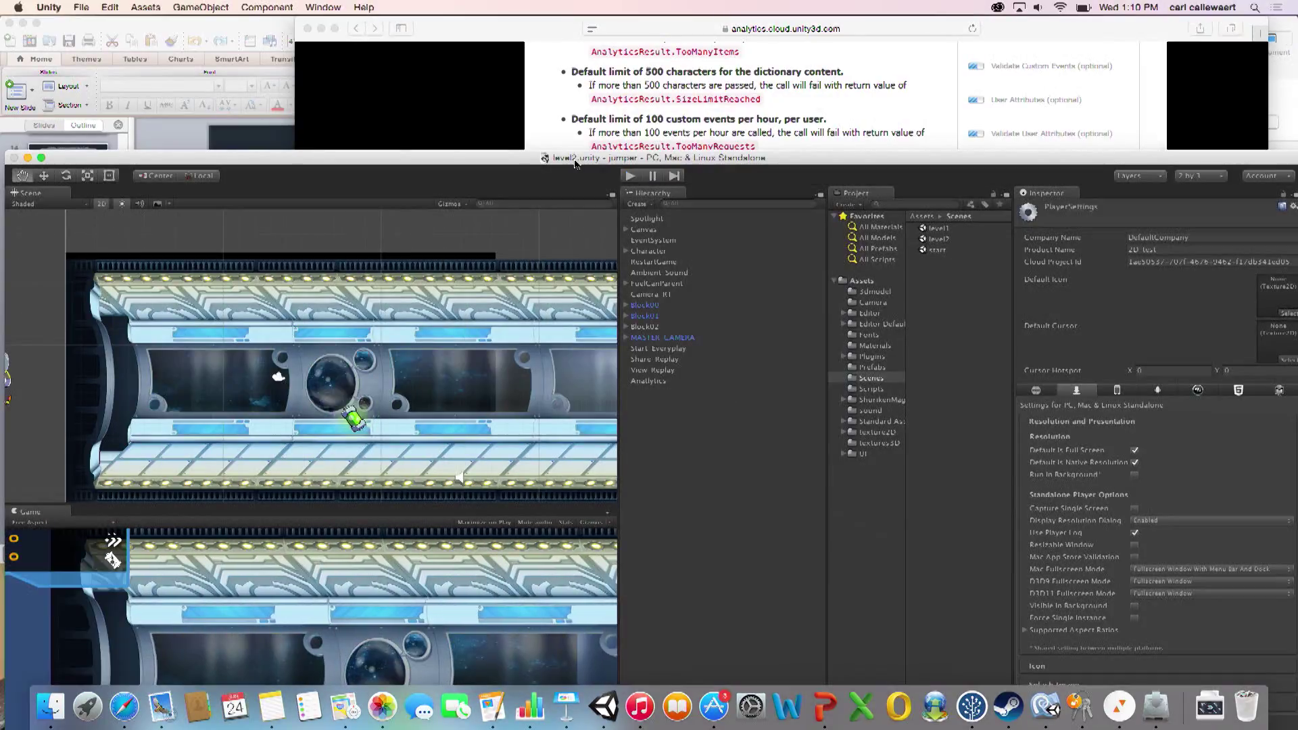
double_click(578, 162)
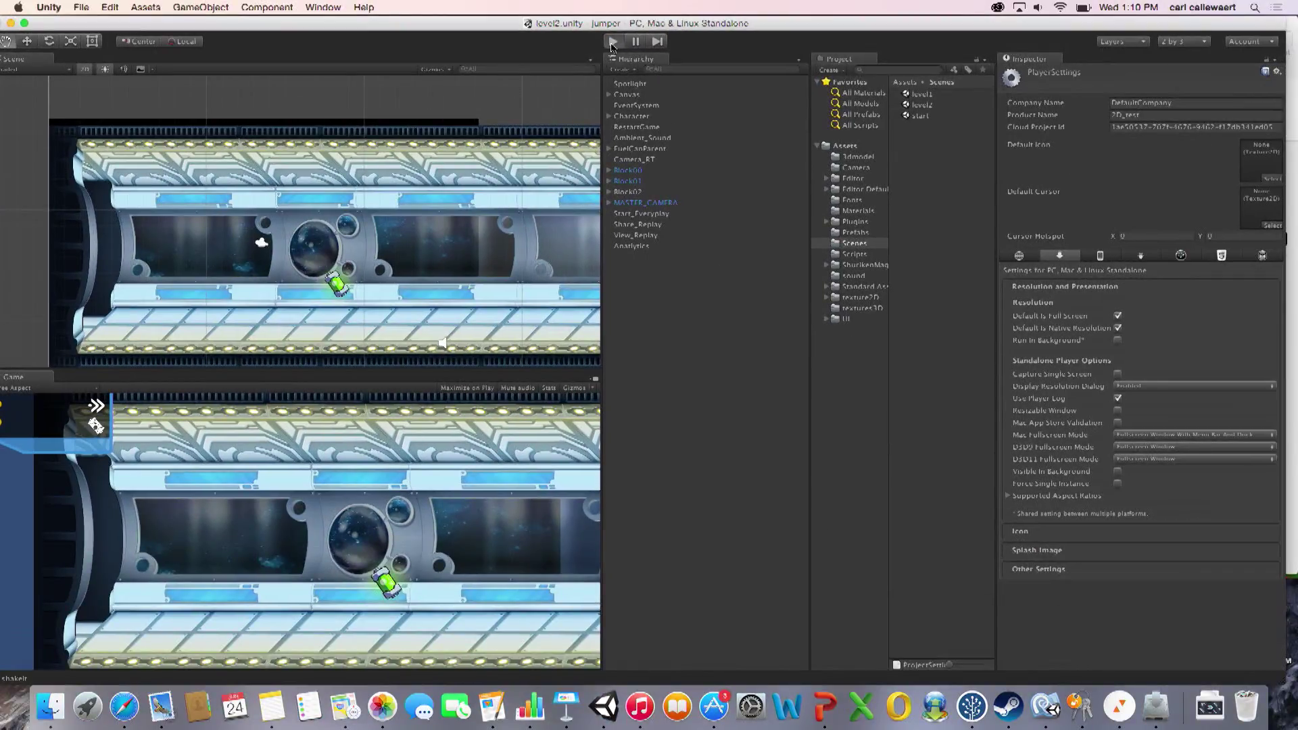
key("super+p")
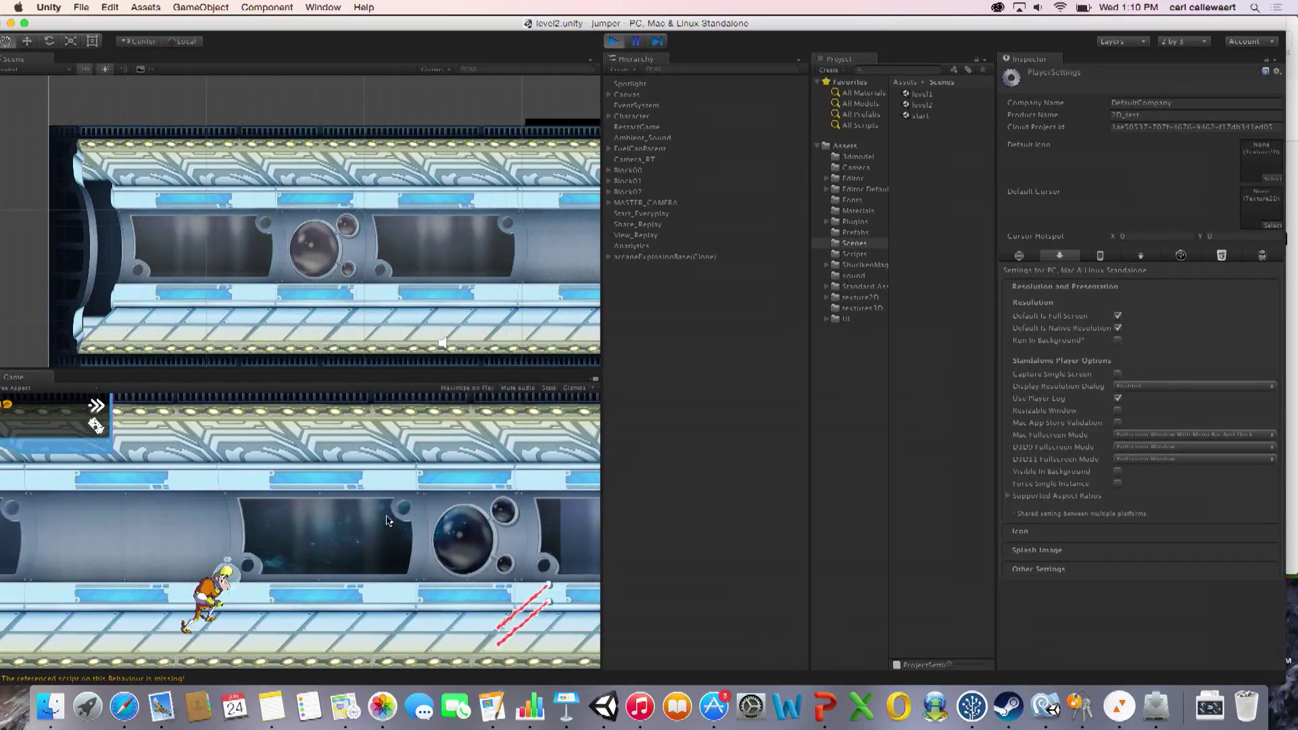
key("space")
key("super+p")
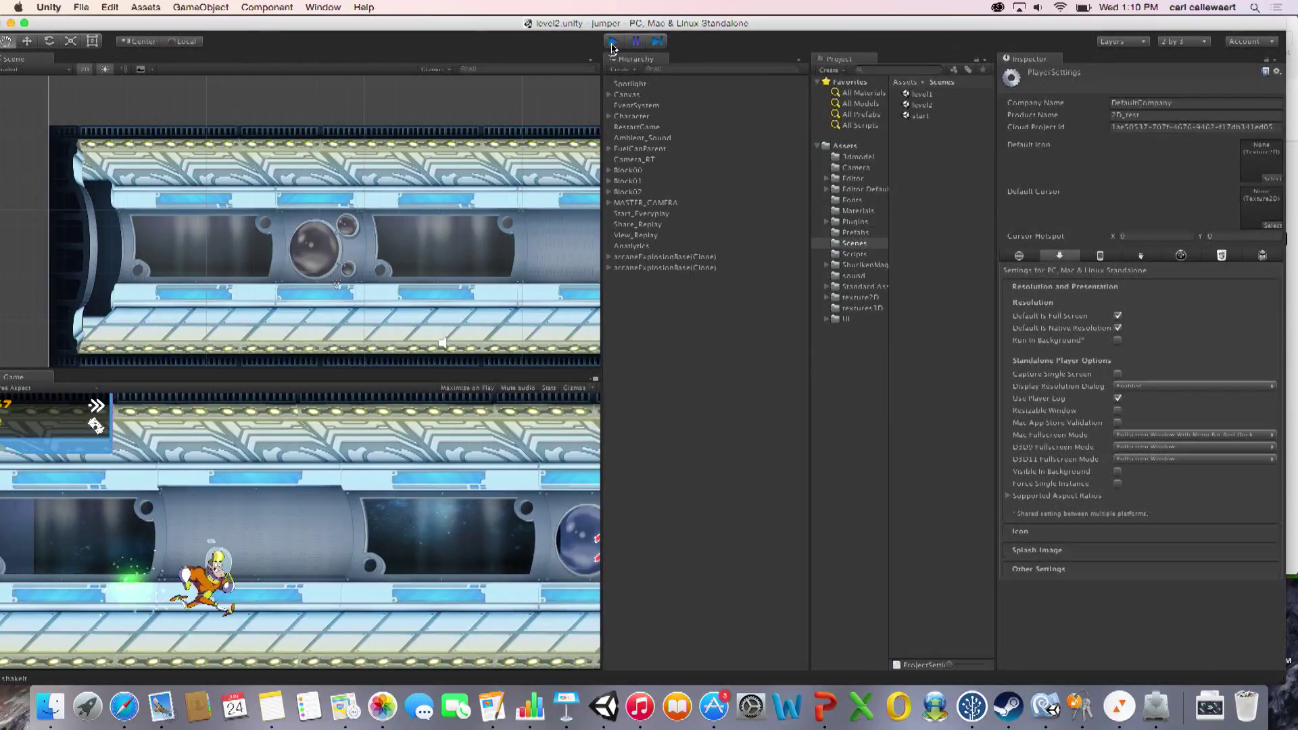
Step: Select Character and scroll its Inspector to the Died 1 script component
left_click(638, 117)
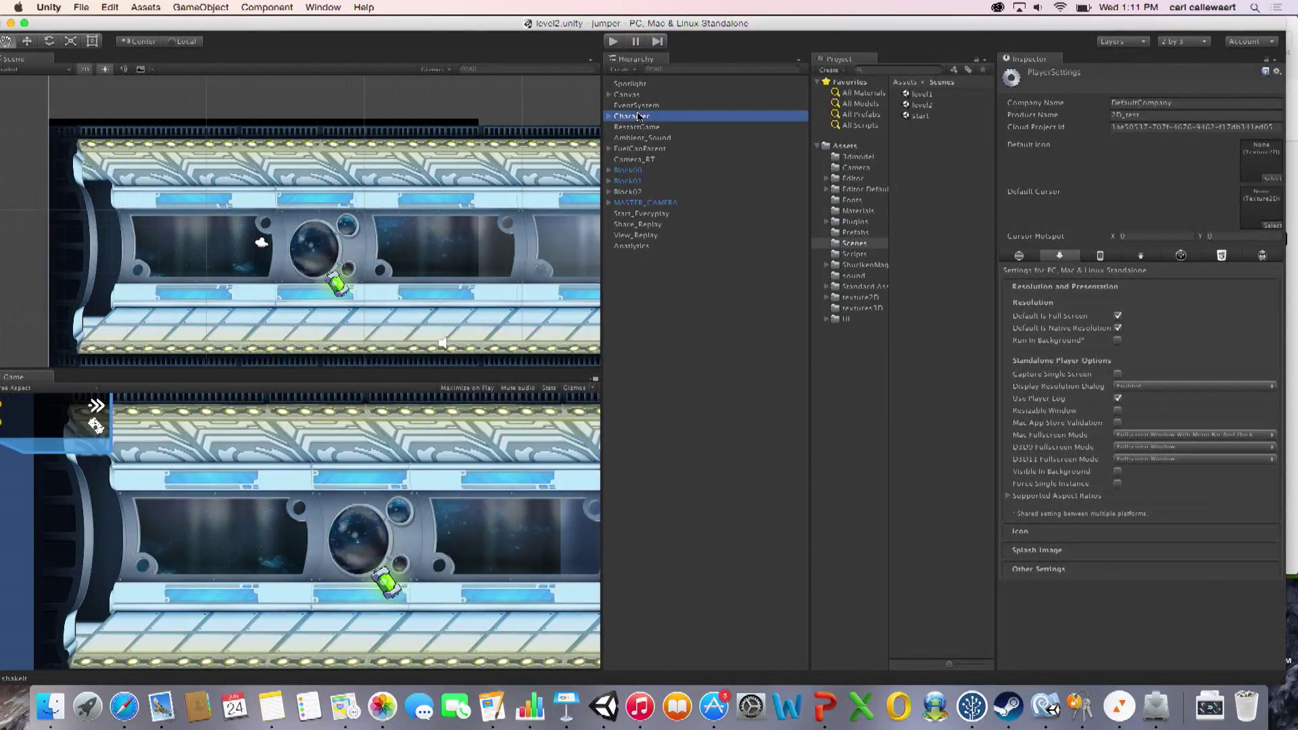
scroll(1104, 404, "down", 10)
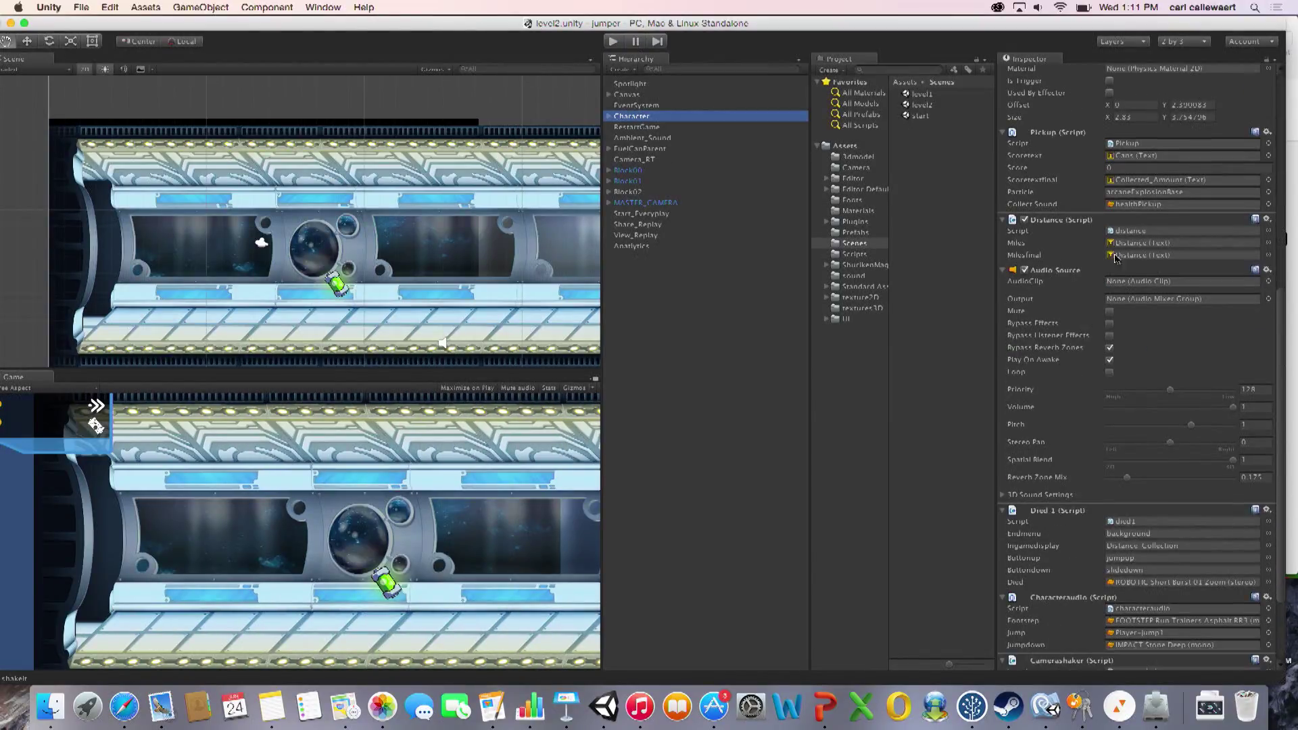
scroll(1140, 413, "down", 3)
Step: Enlarge the MonoDevelop window and scroll through the died1.cs script
left_click(1127, 430)
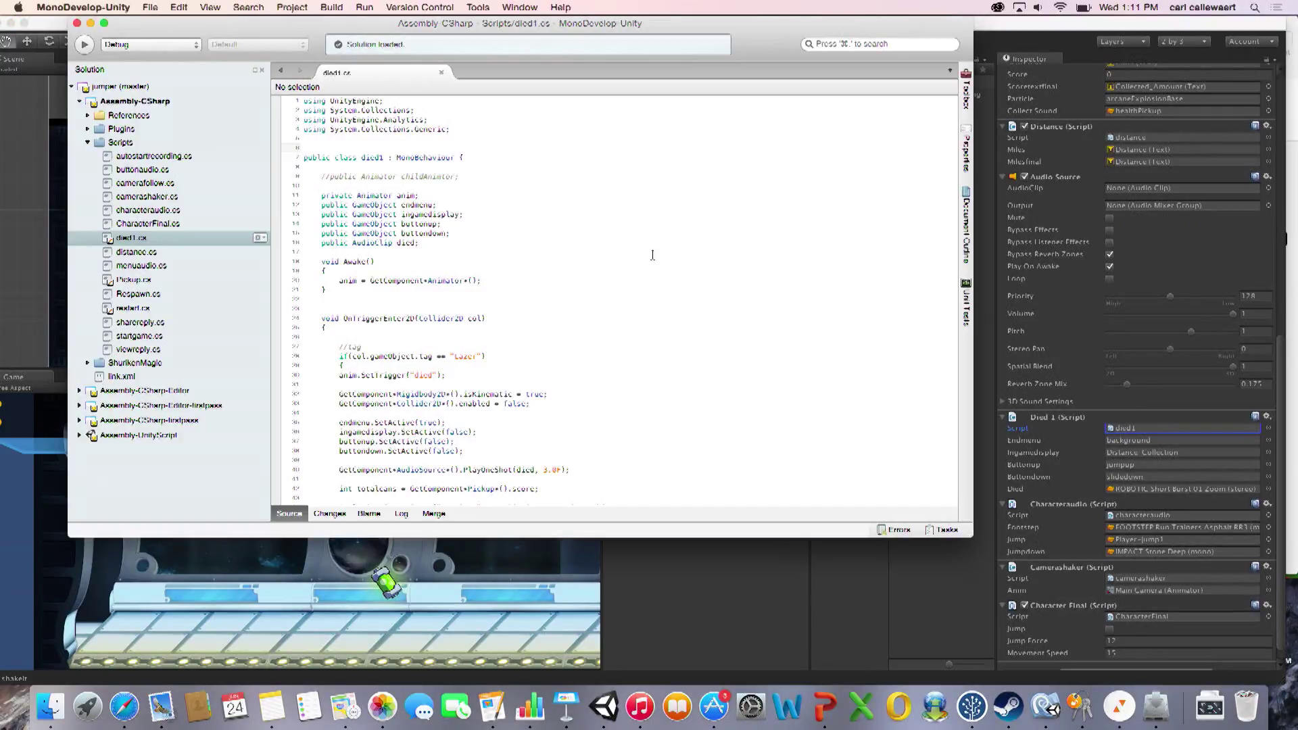
left_click_drag(967, 537, 1052, 630)
scroll(408, 440, "down", 2)
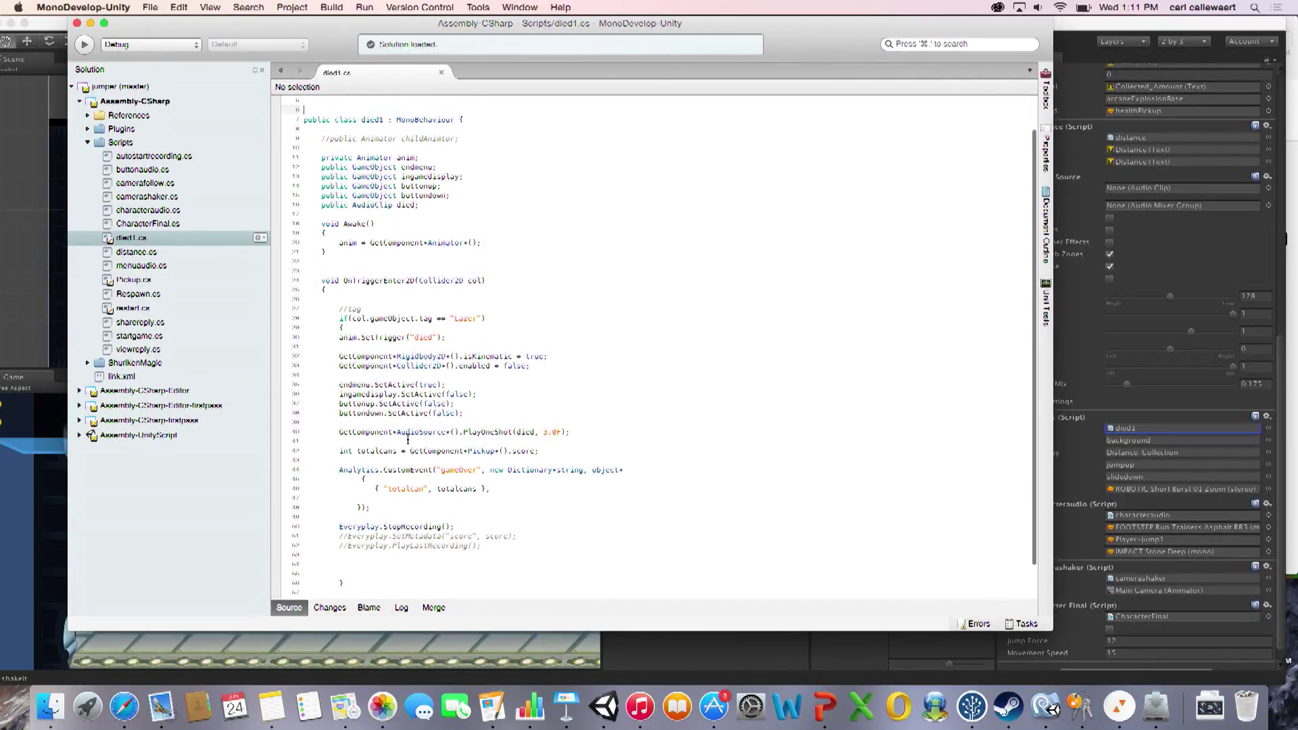
type("aa")
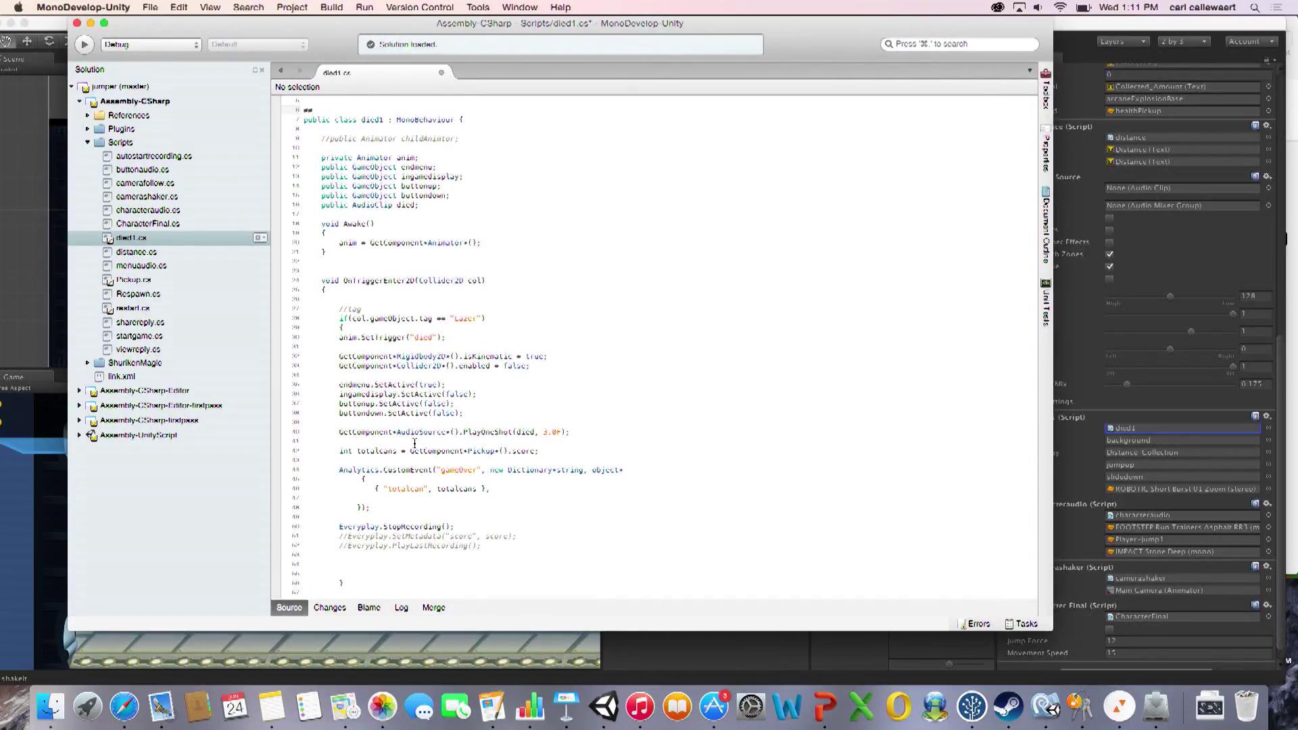
scroll(348, 399, "up", 2)
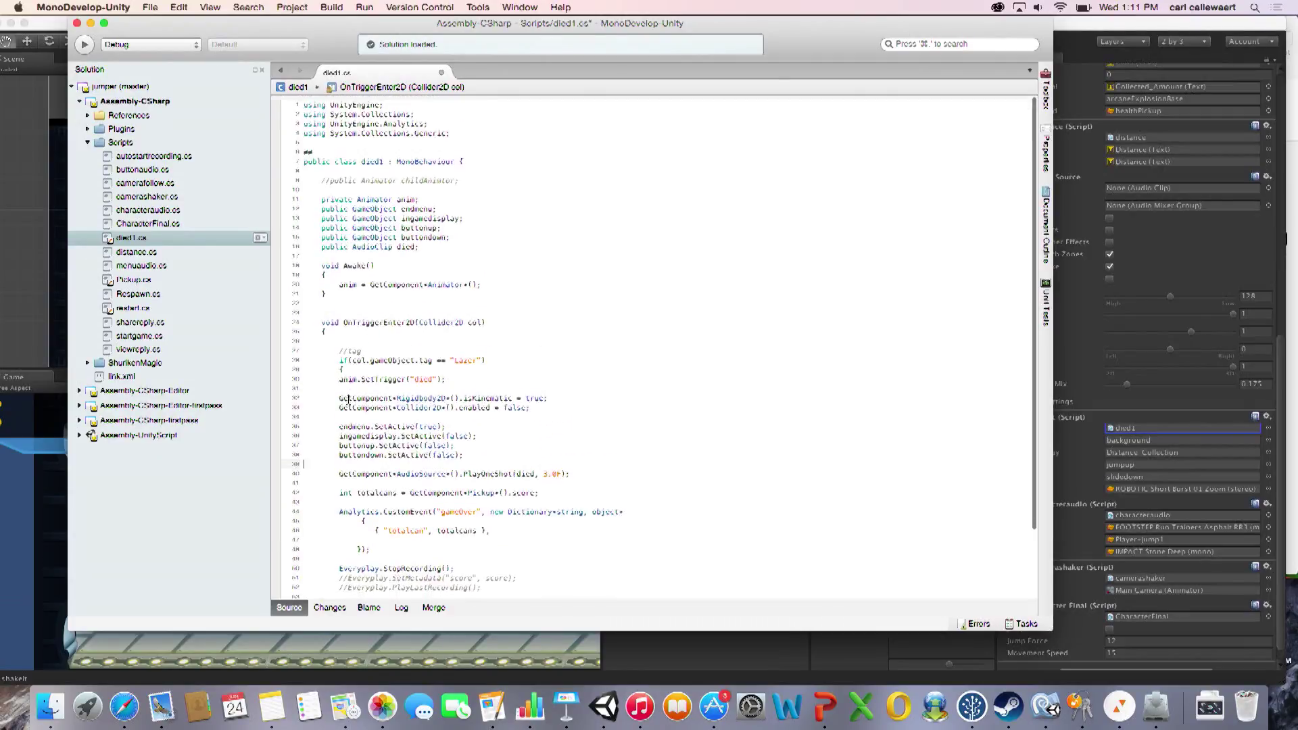
scroll(430, 415, "down", 4)
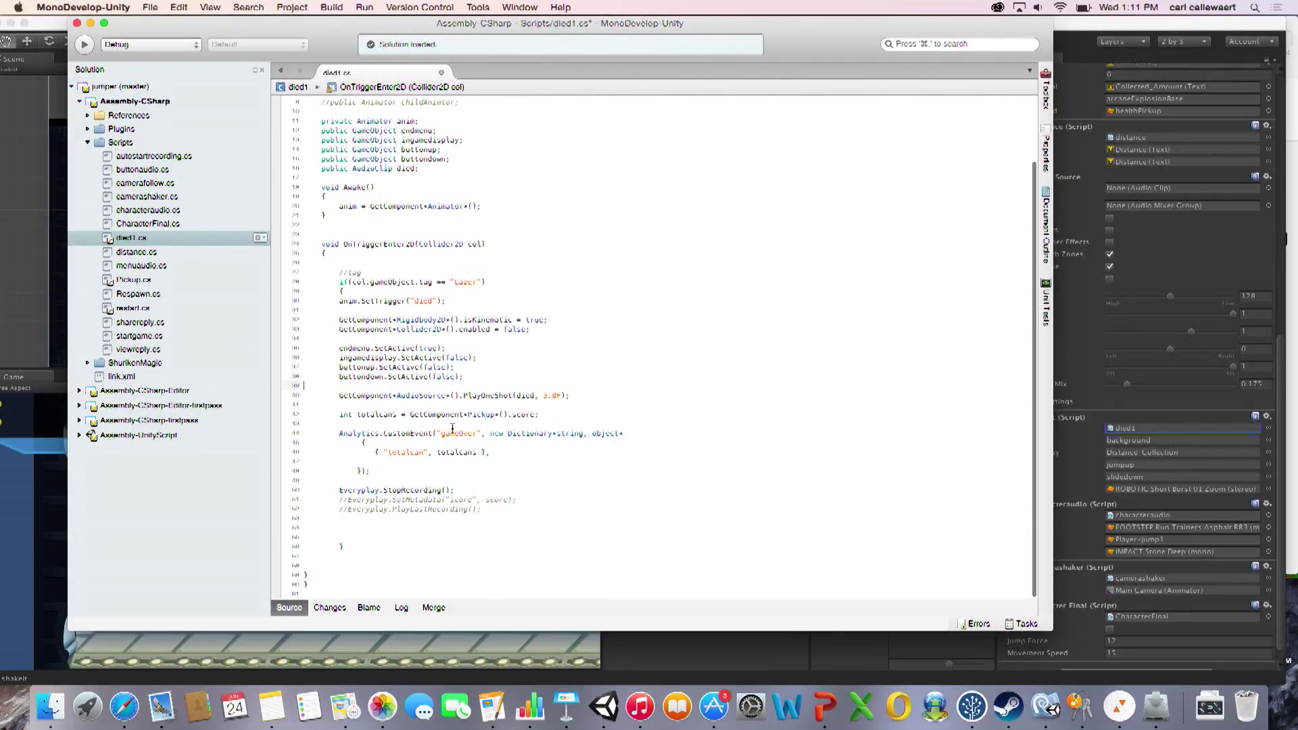
Step: Select the 'gameOver' string in the Analytics.CustomEvent call, then return to Unity
left_click_drag(342, 397, 463, 451)
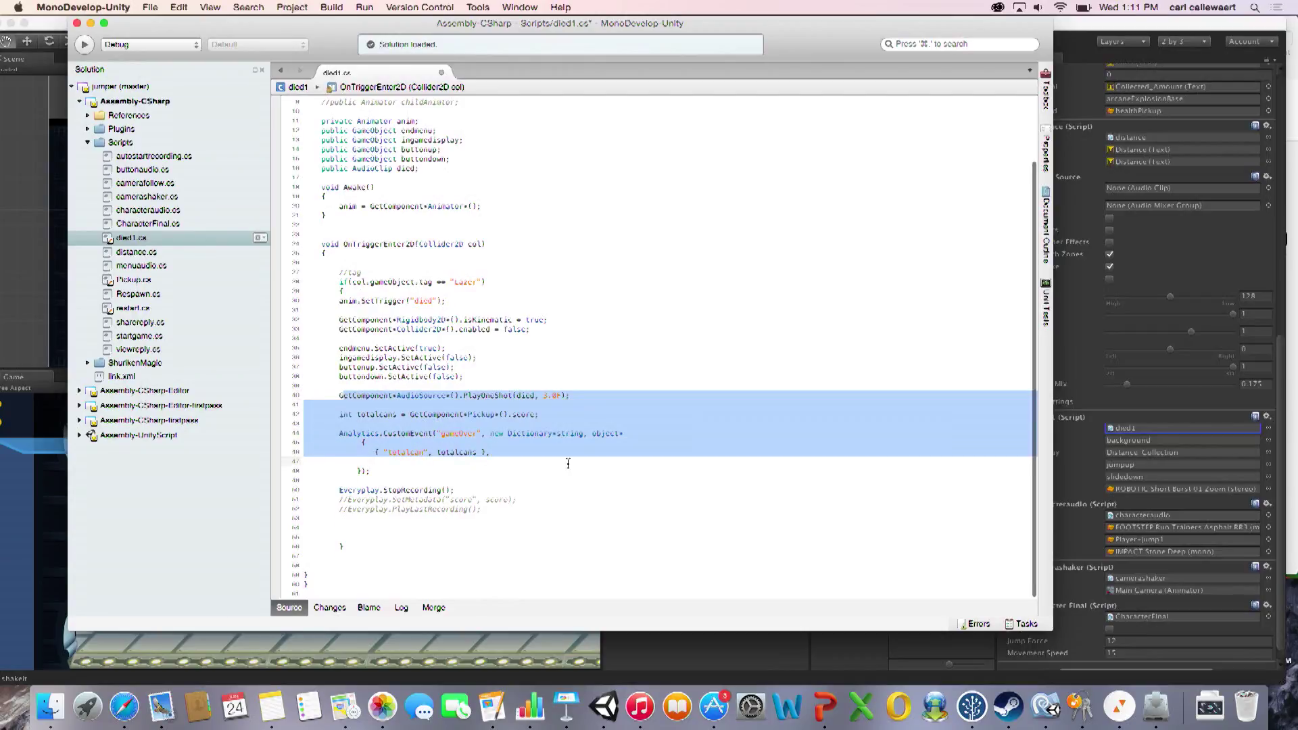
left_click(464, 450)
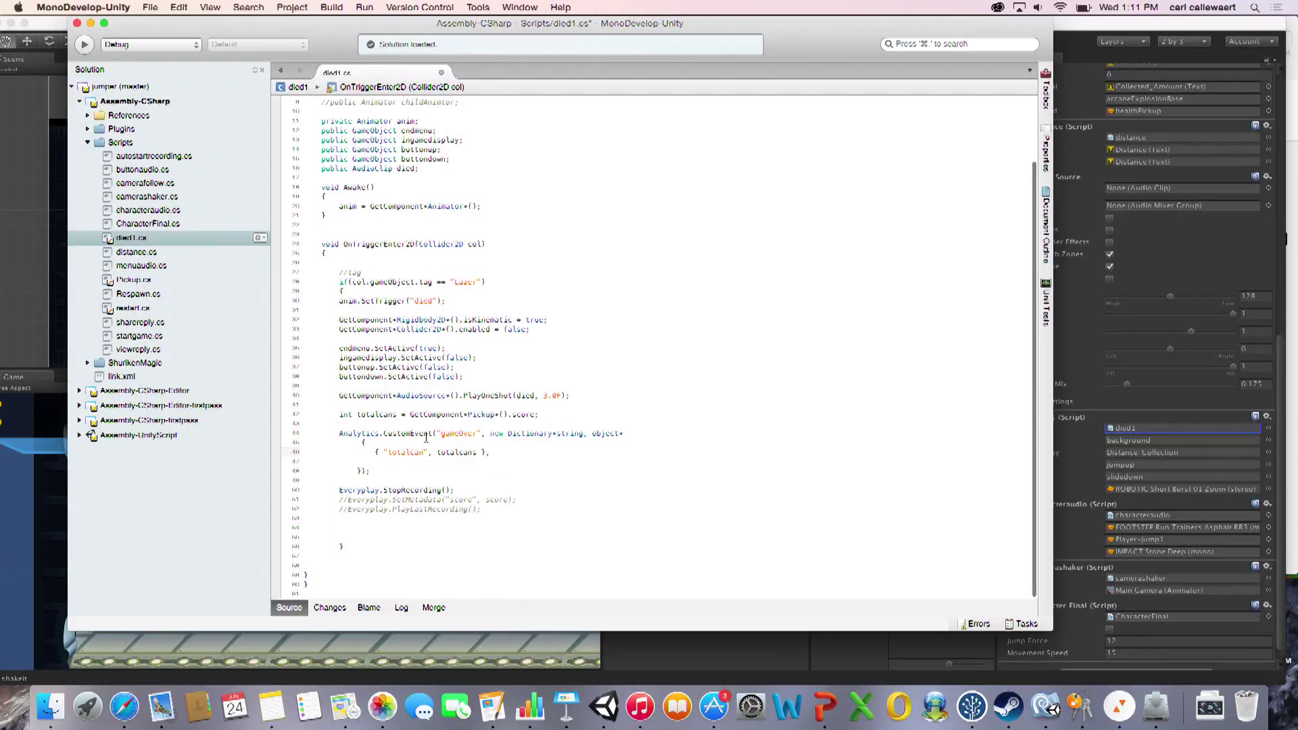
left_click_drag(483, 433, 437, 435)
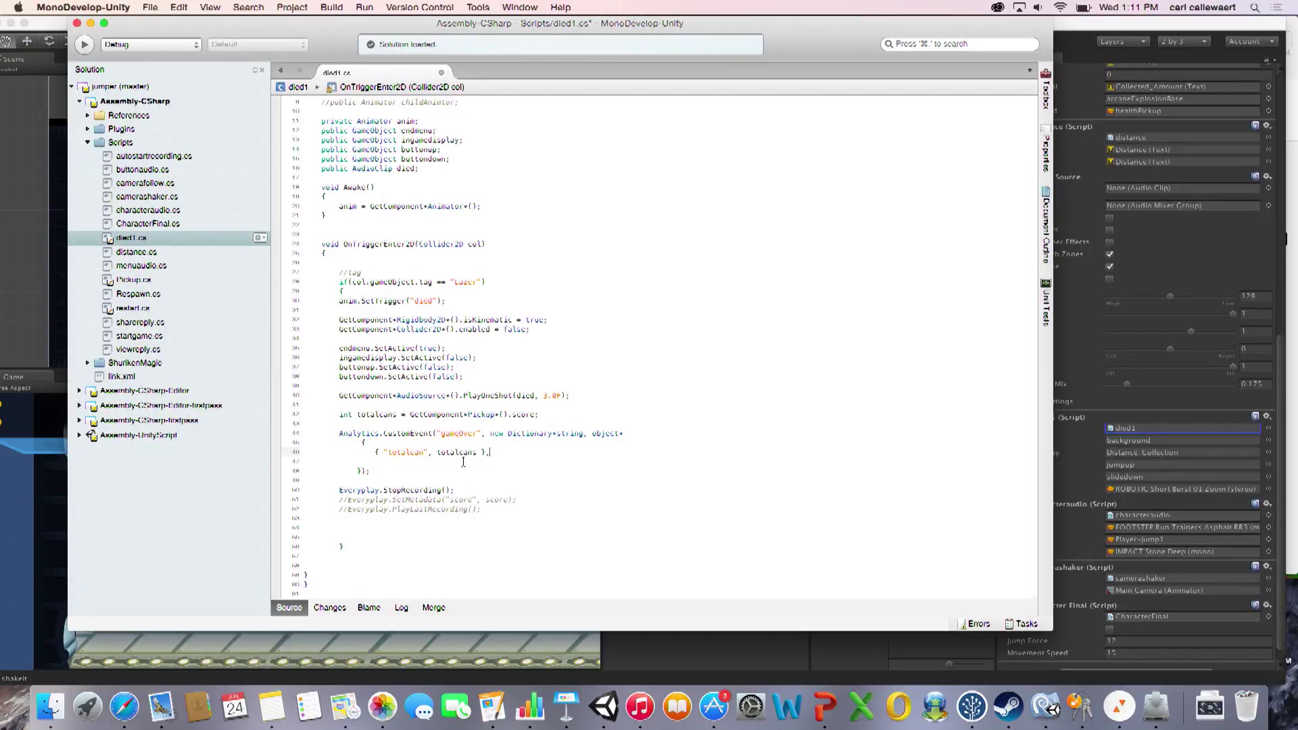
scroll(402, 354, "up", 3)
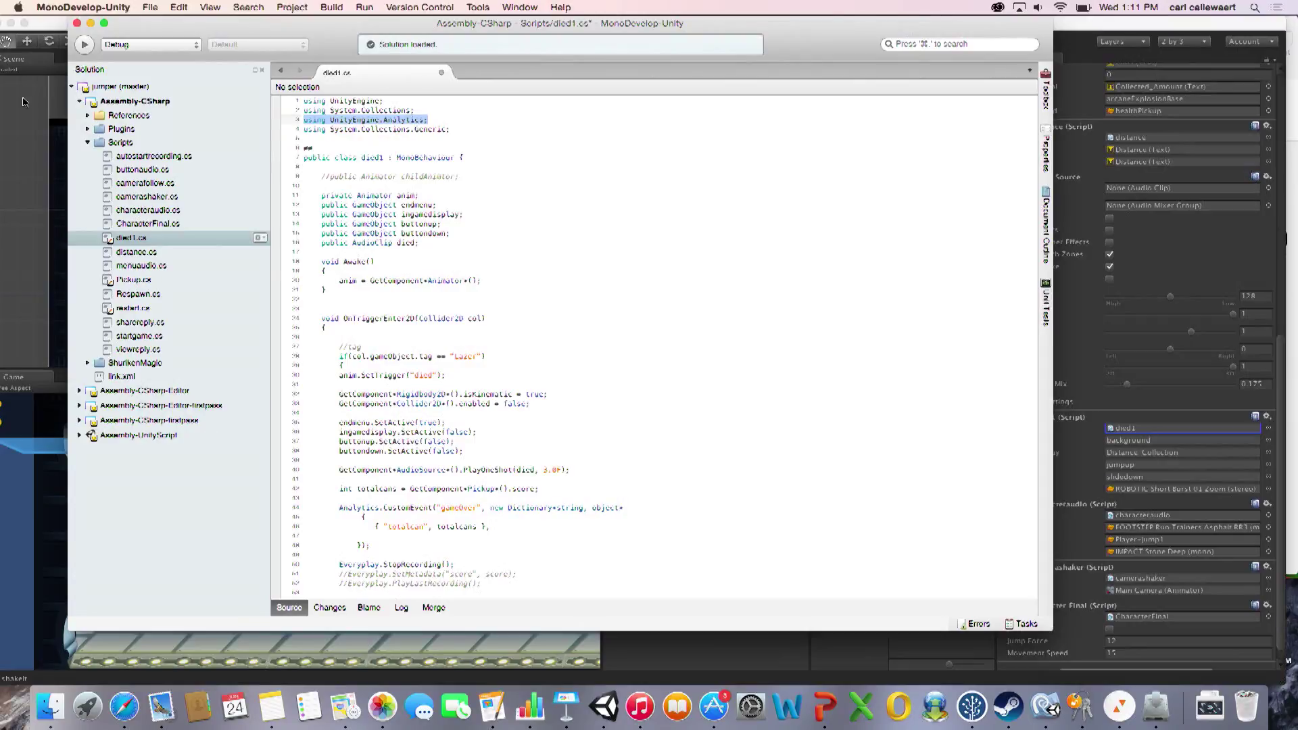
left_click(24, 102)
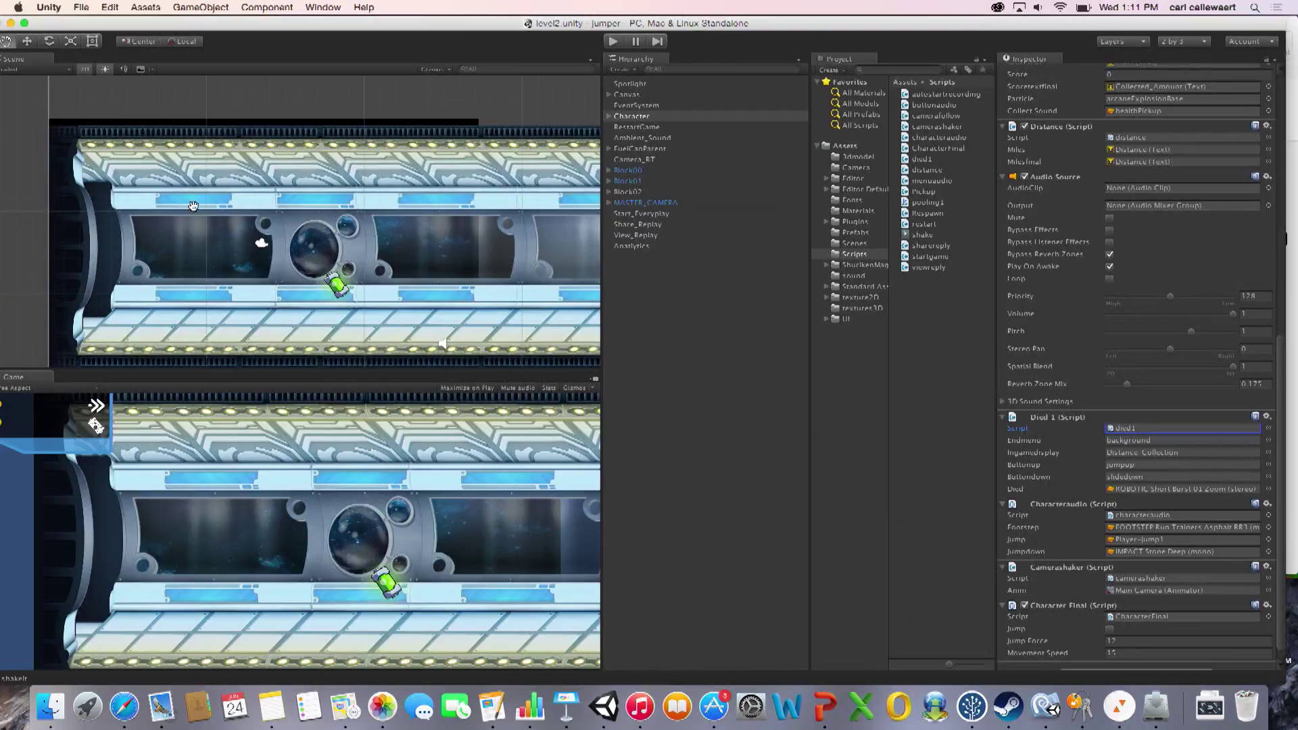
Step: Test-play level2 with a jump, stop it, and shift the Unity window right
left_click(613, 42)
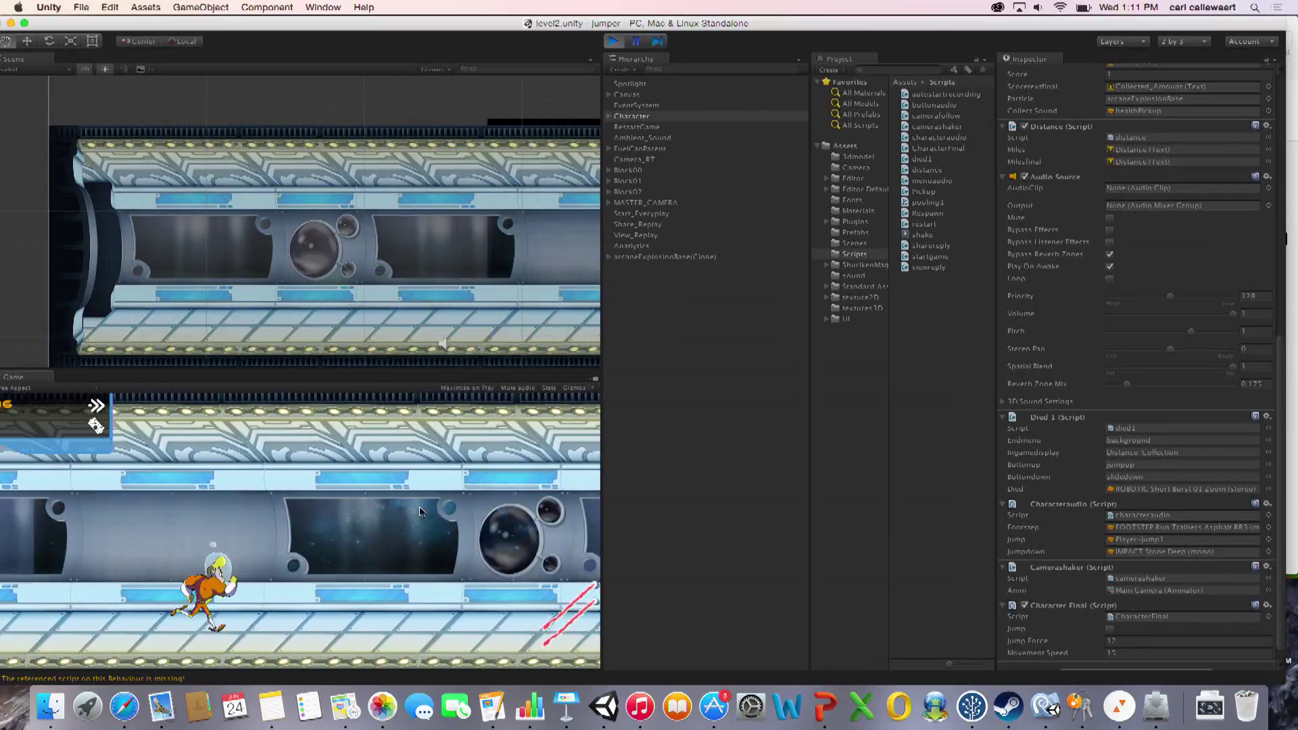
left_click(406, 492)
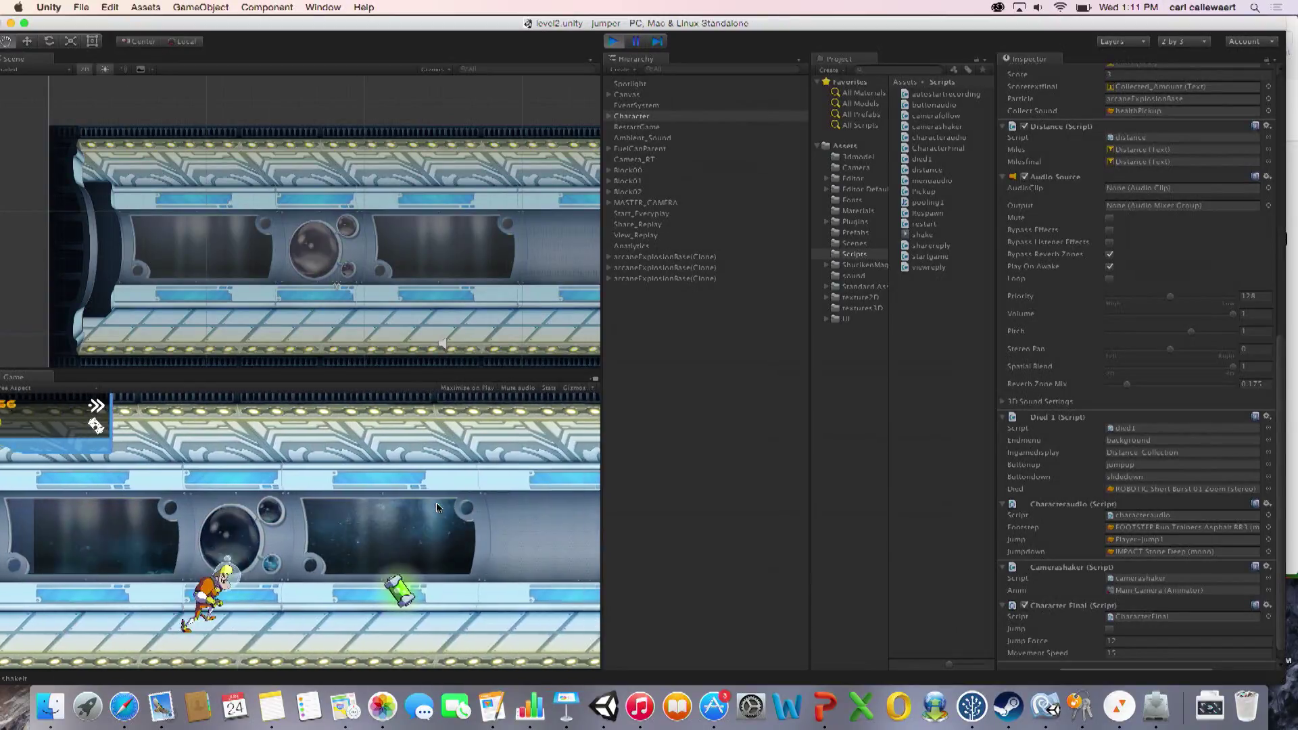
left_click(610, 42)
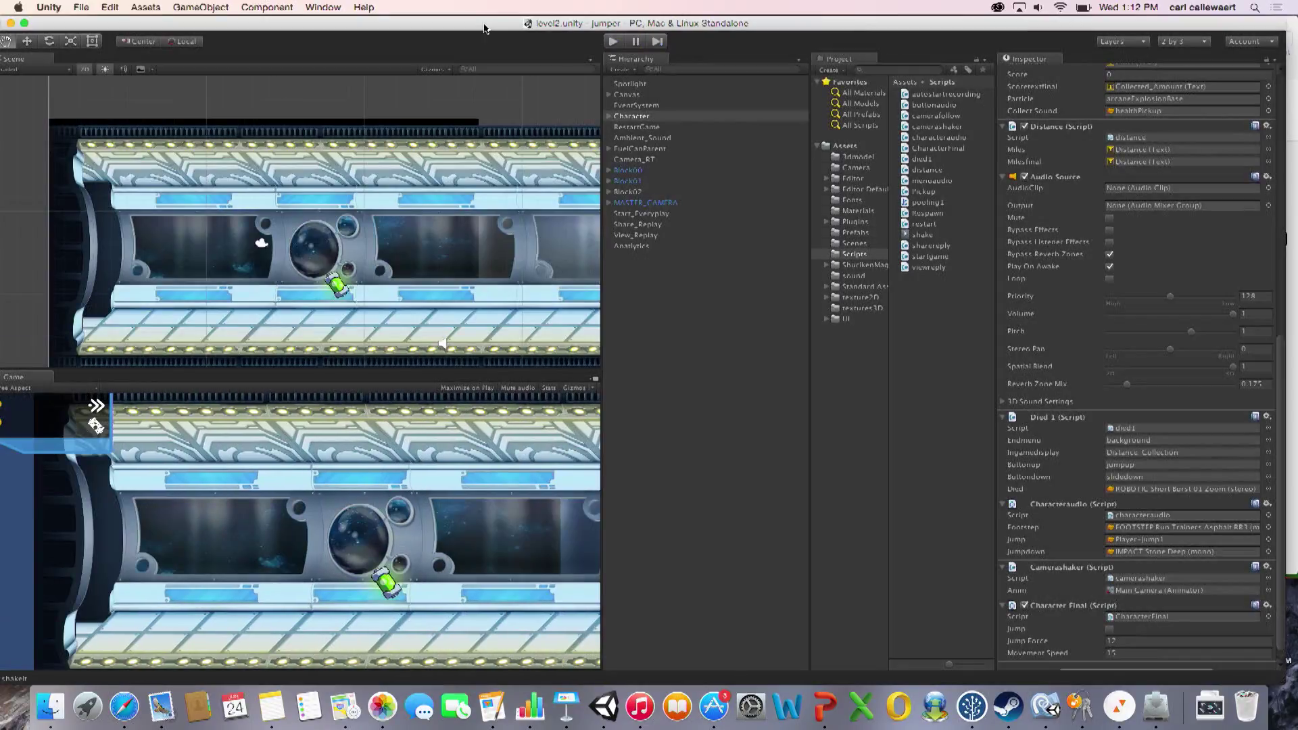
left_click_drag(335, 23, 619, 8)
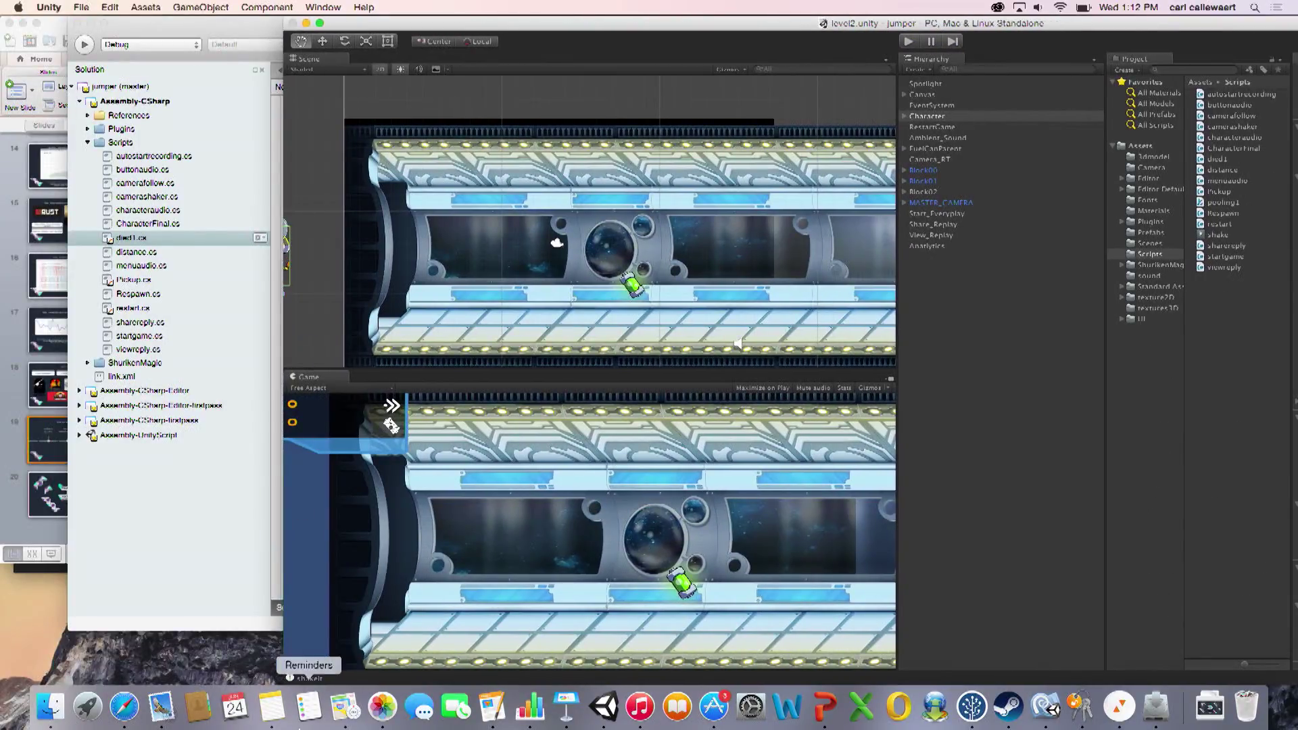
Step: Advance the Custom Events docs to the Validate Custom Events page
left_click(124, 707)
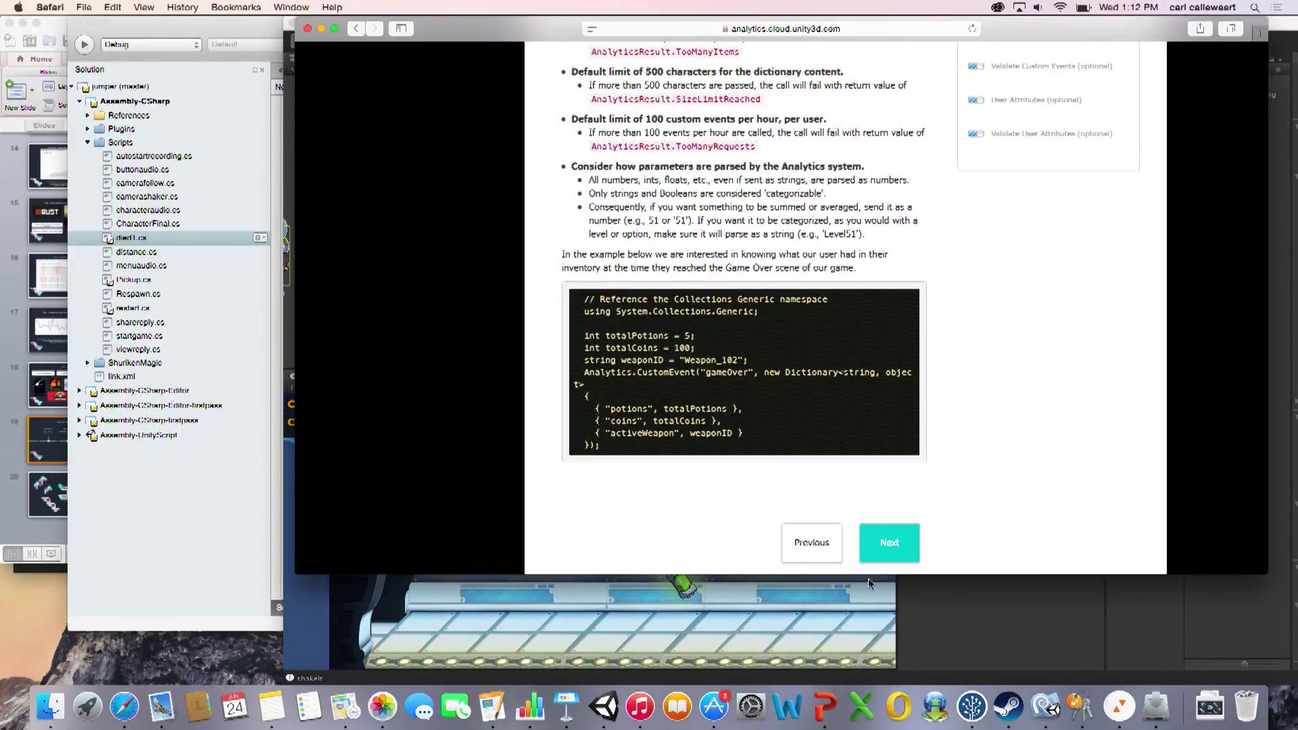
left_click(889, 542)
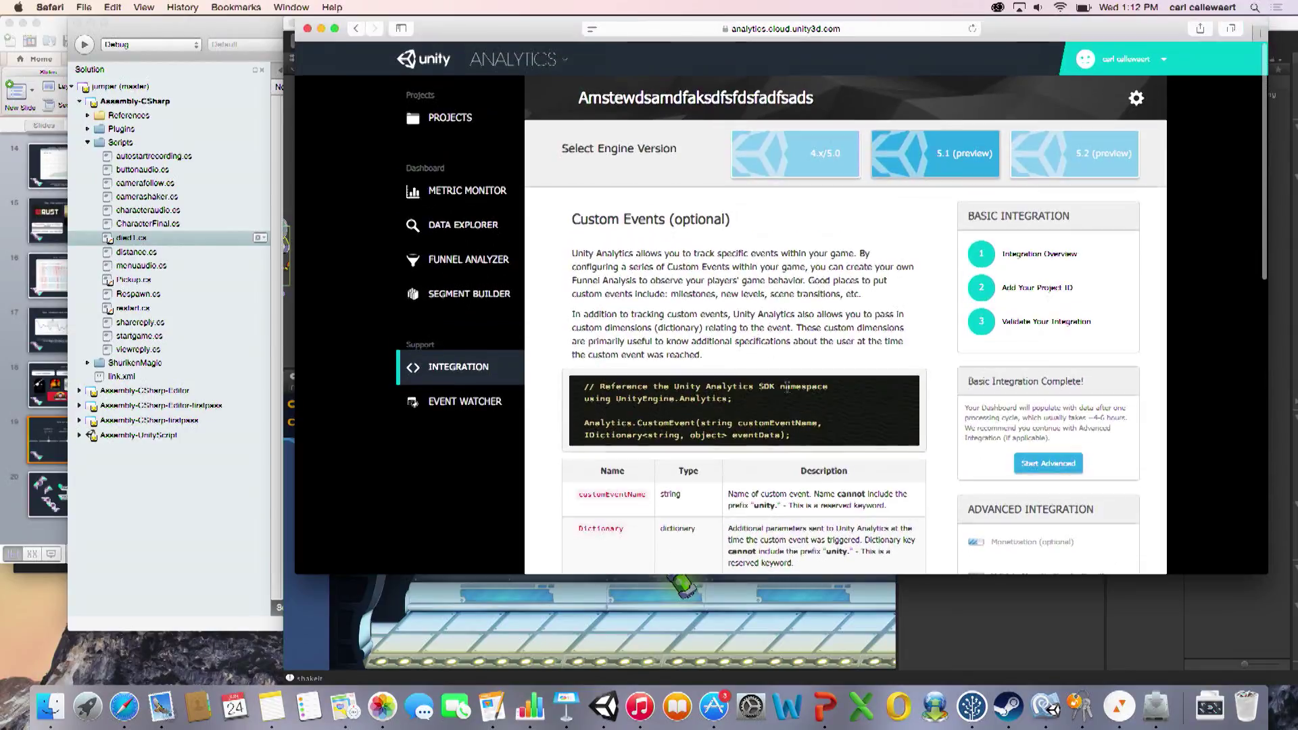
scroll(786, 446, "down", 1)
scroll(786, 446, "down", 10)
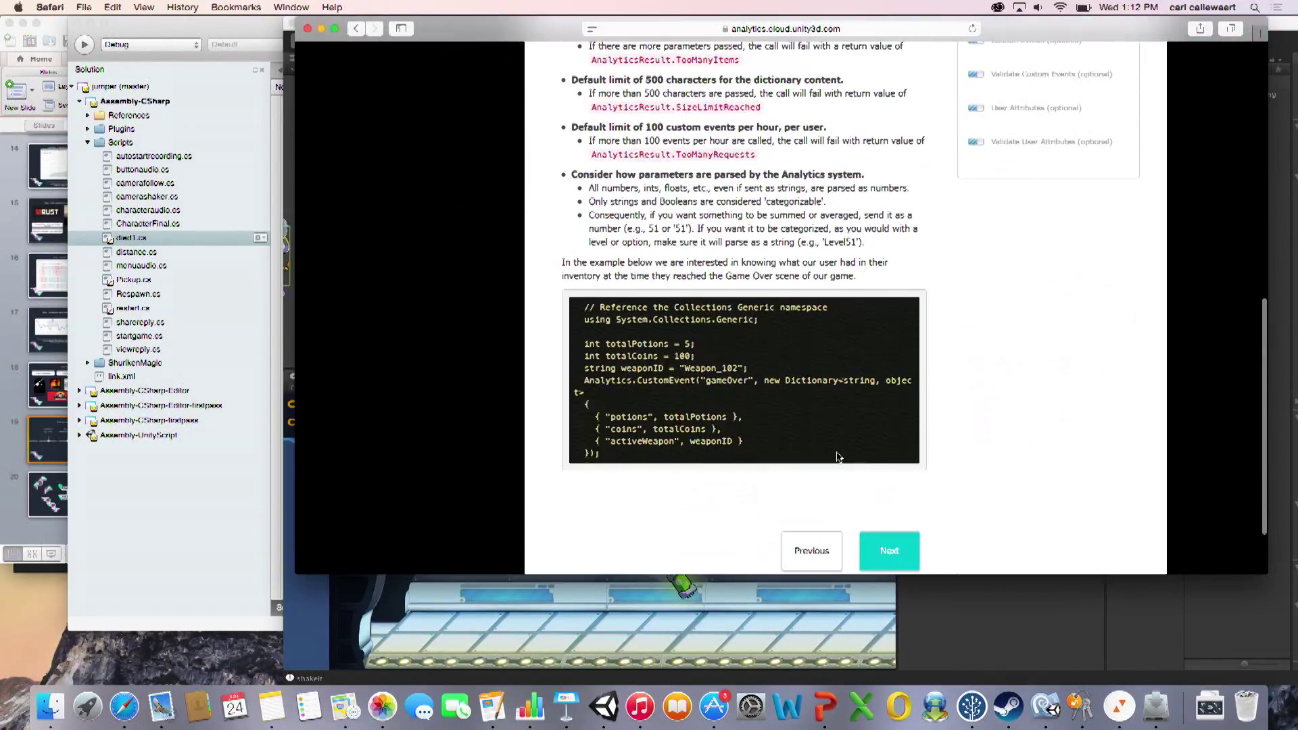
left_click(891, 549)
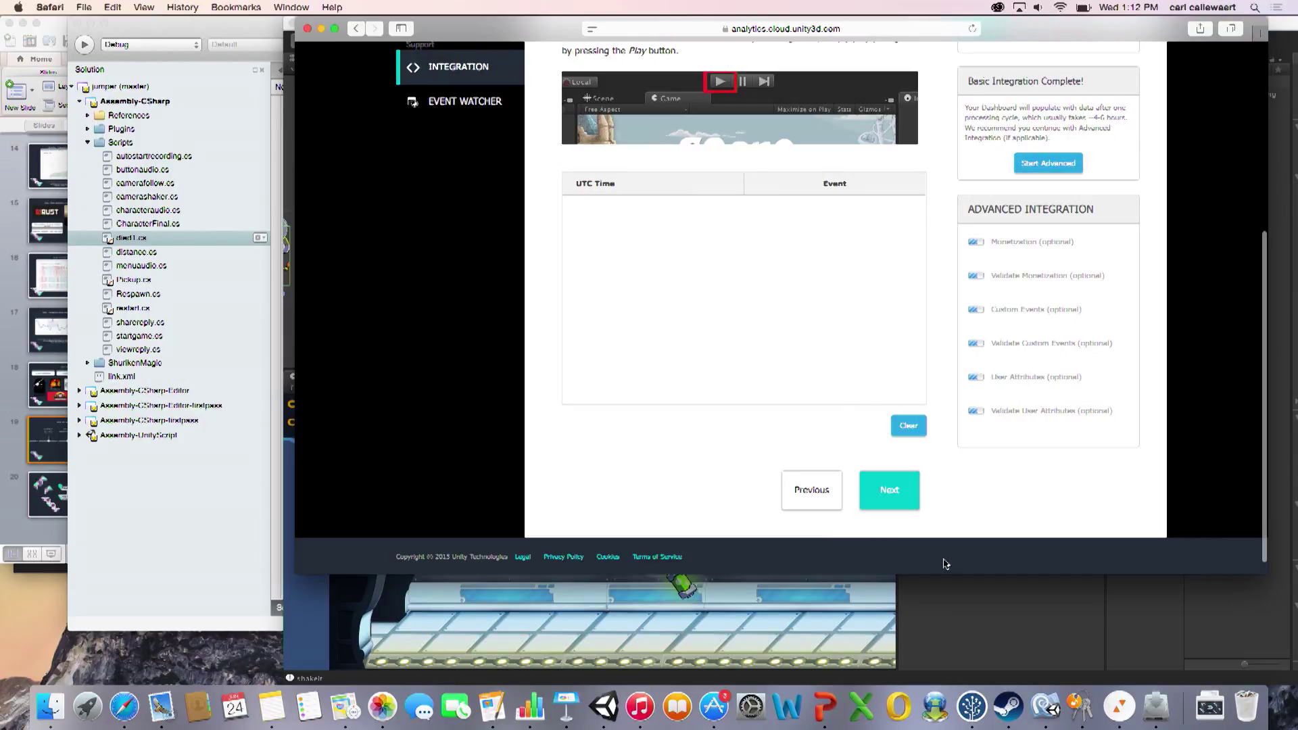
scroll(669, 203, "up", 5)
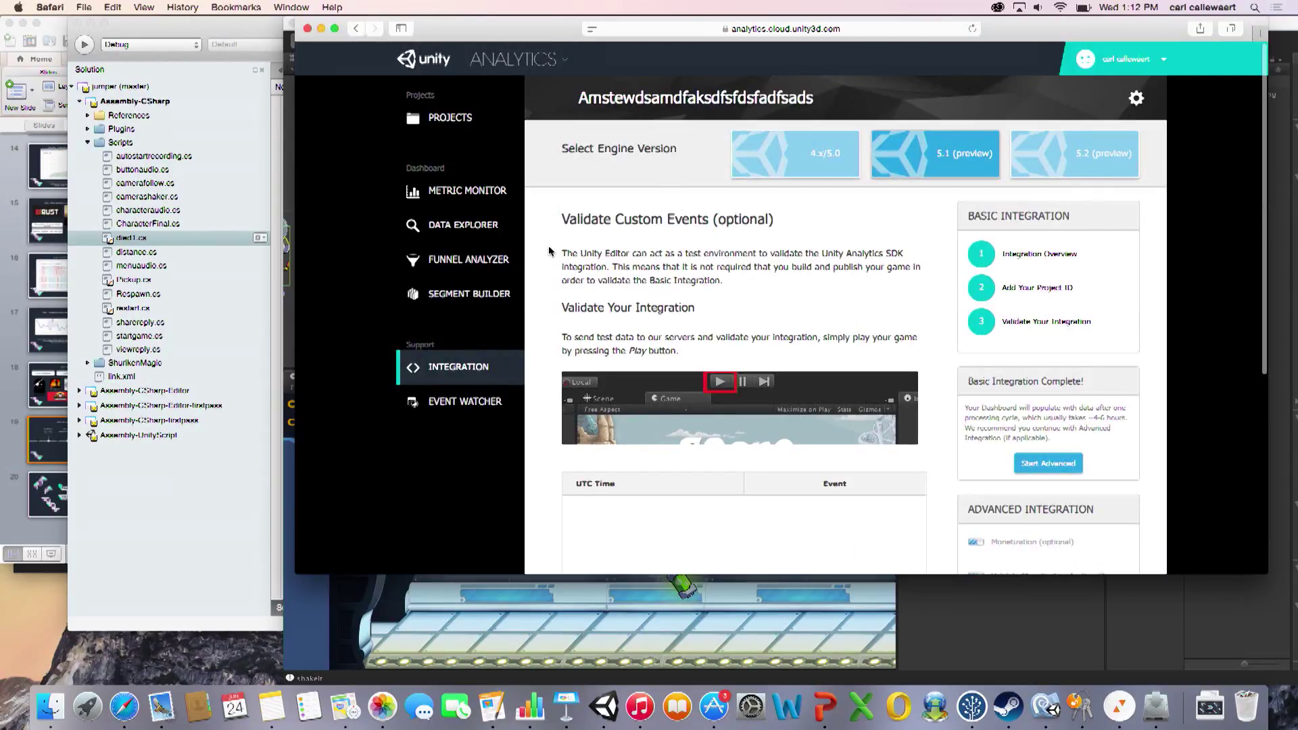
scroll(657, 331, "down", 3)
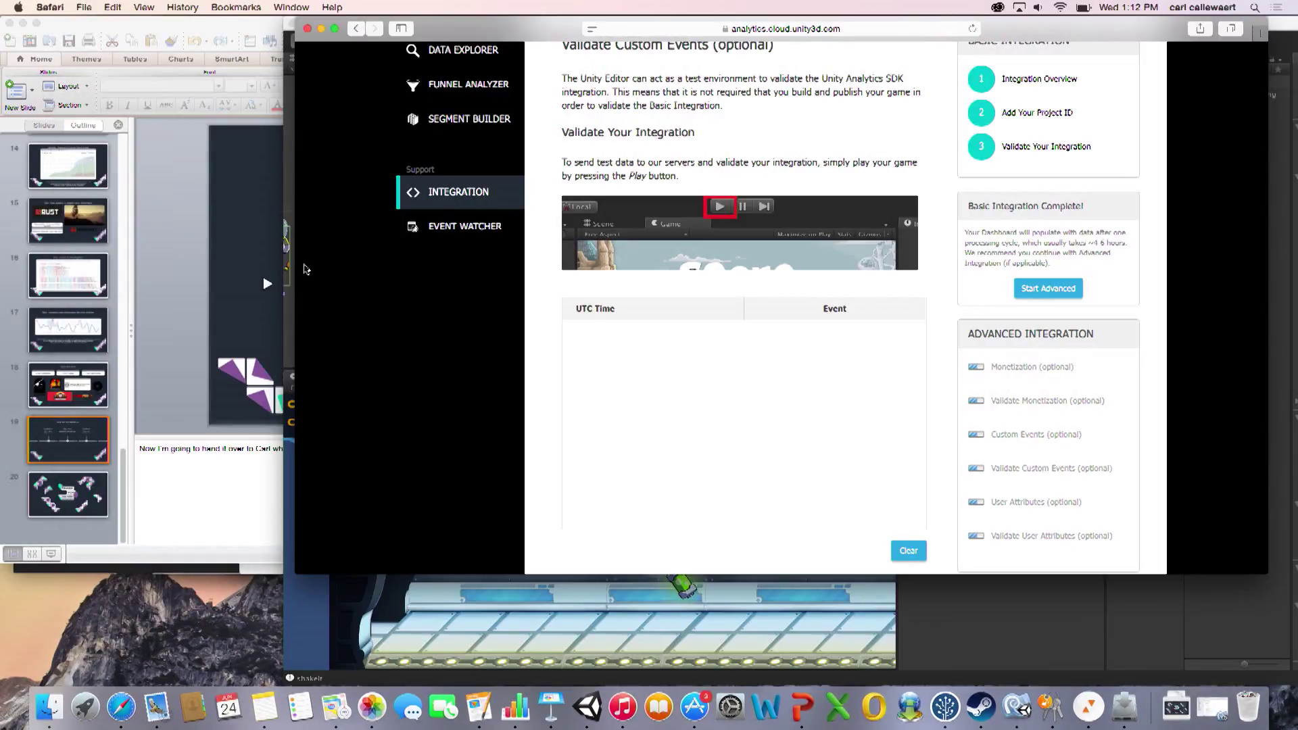
Step: Place the Unity editor on the right and the analytics page on the left
left_click(302, 613)
left_click_drag(512, 27, 778, 27)
left_click(385, 162)
left_click_drag(535, 23, 170, 22)
Step: Play level2 with jumps, restarting via Play Again until it ends with 2 collected
left_click(984, 29)
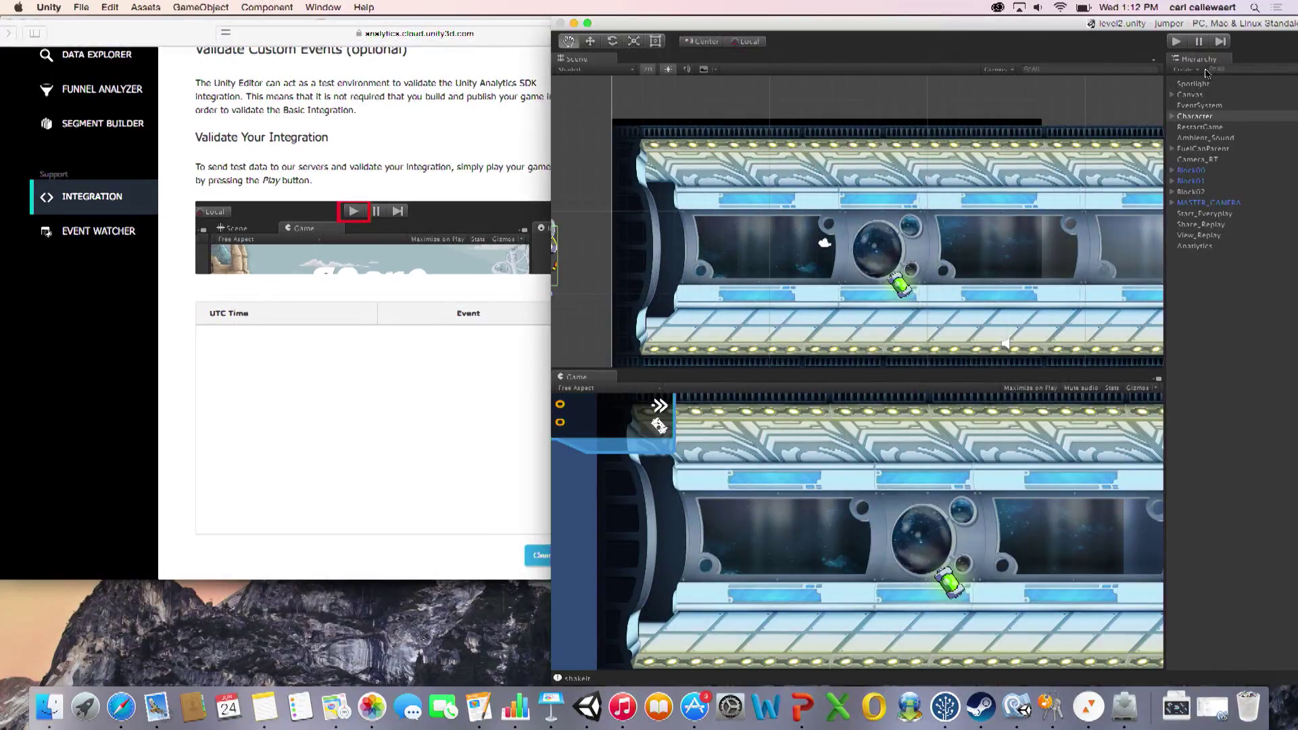
left_click(1174, 44)
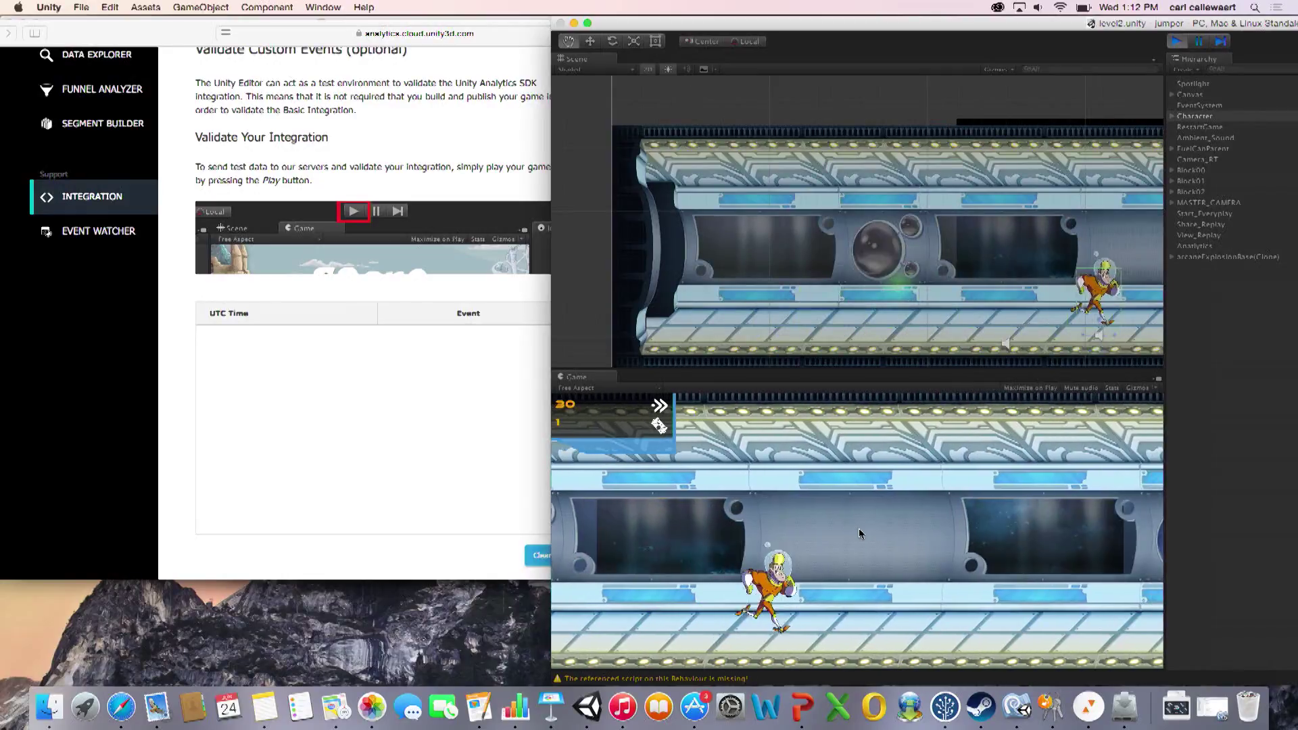
left_click(910, 482)
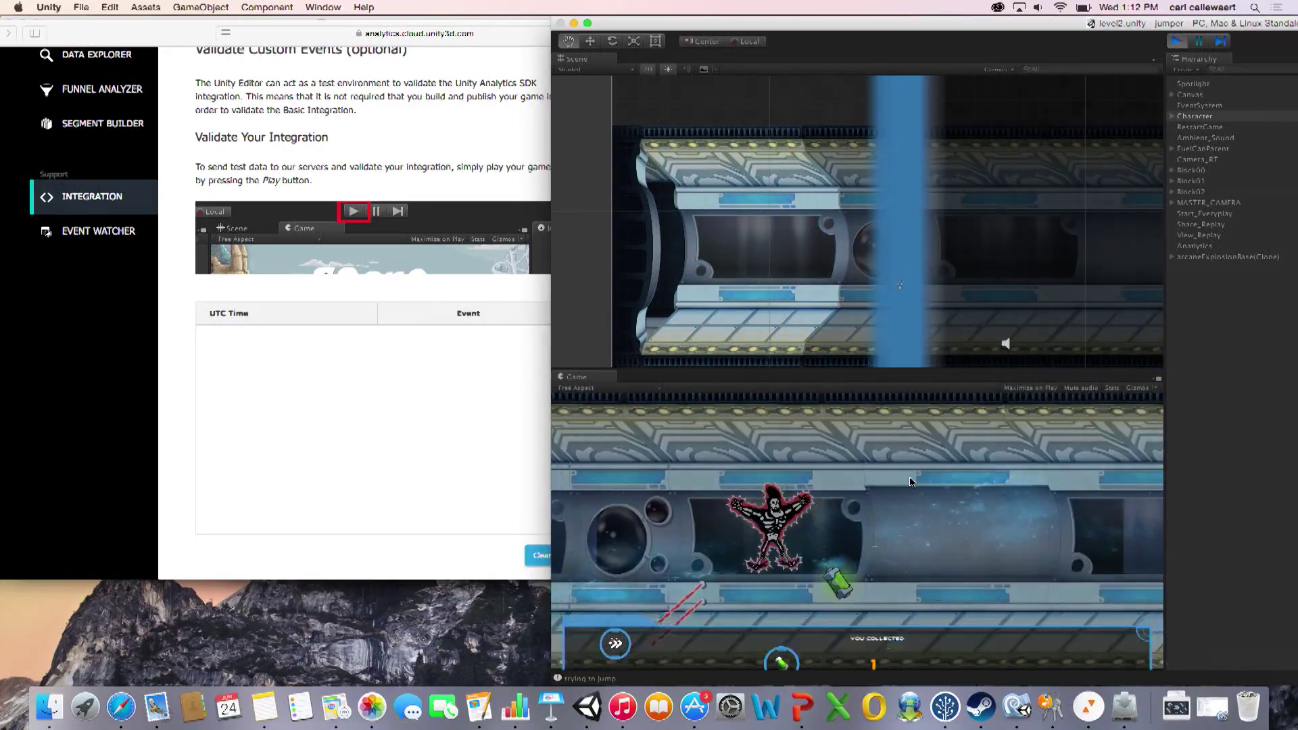
left_click(844, 636)
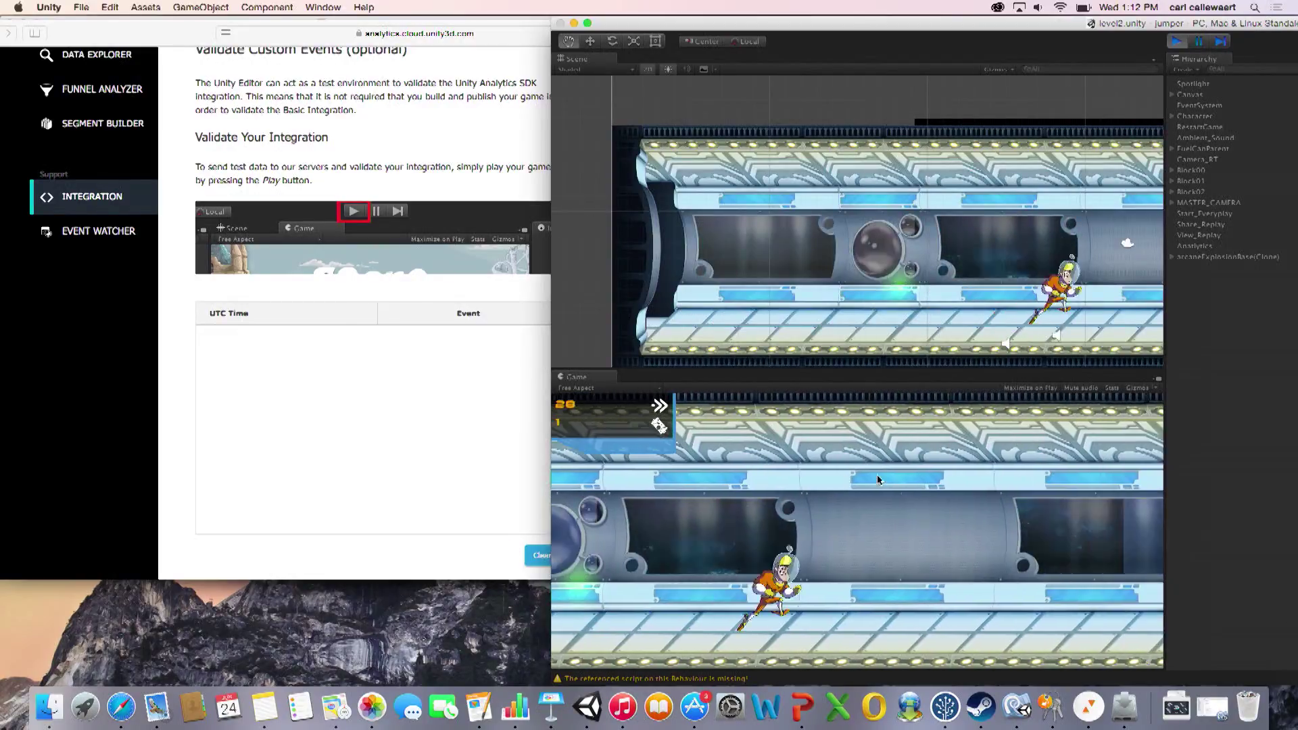
left_click(874, 467)
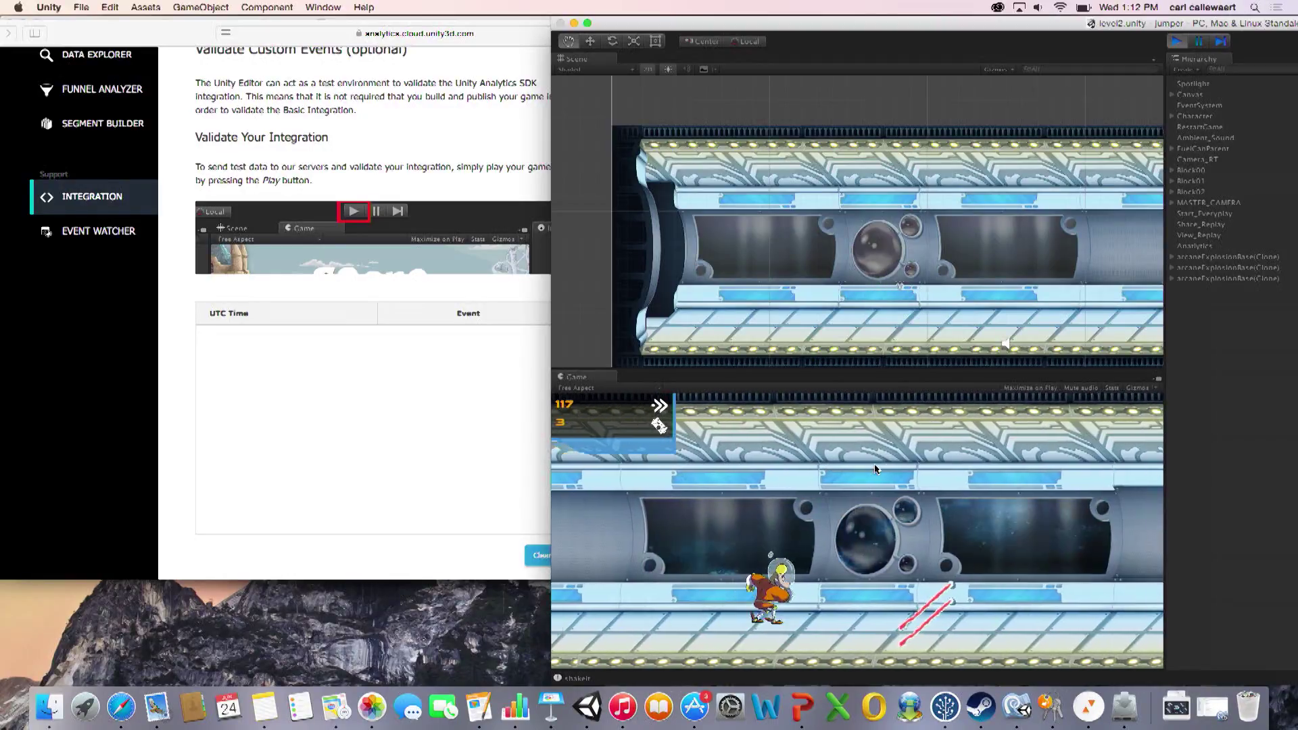
left_click_drag(776, 17, 880, 17)
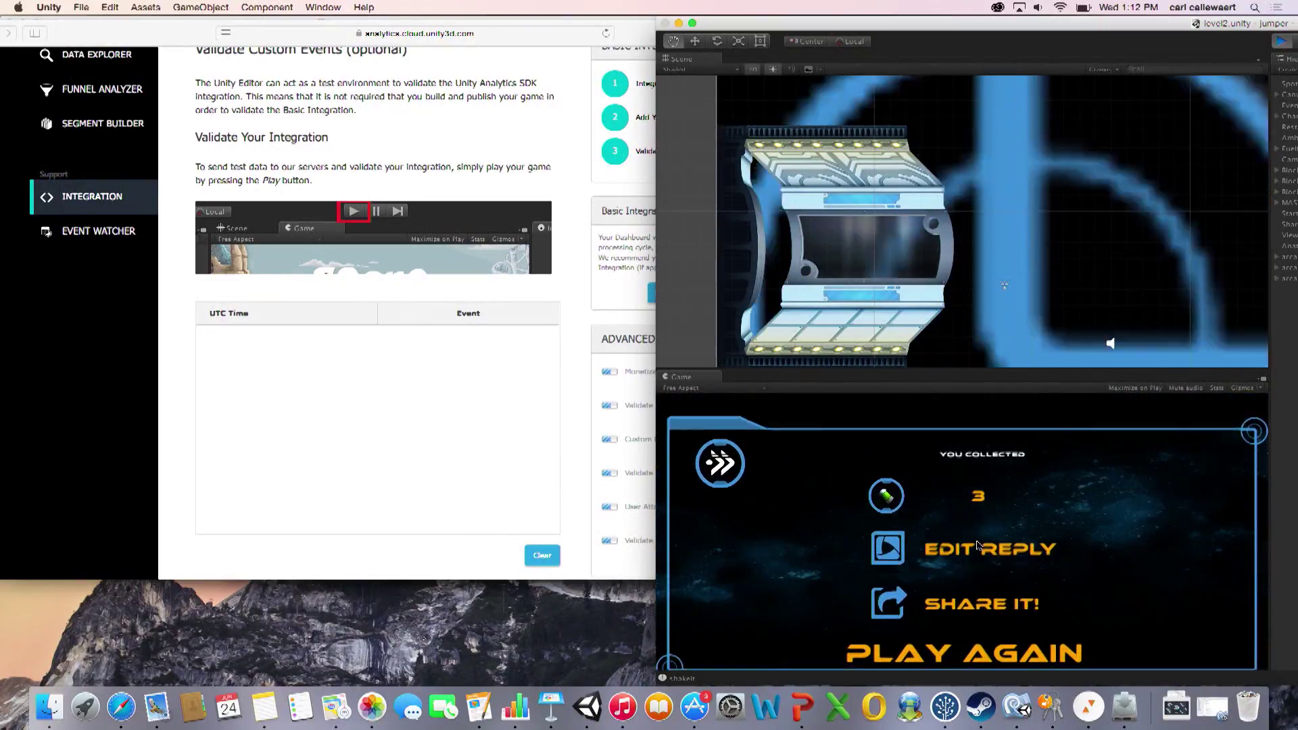
left_click(939, 639)
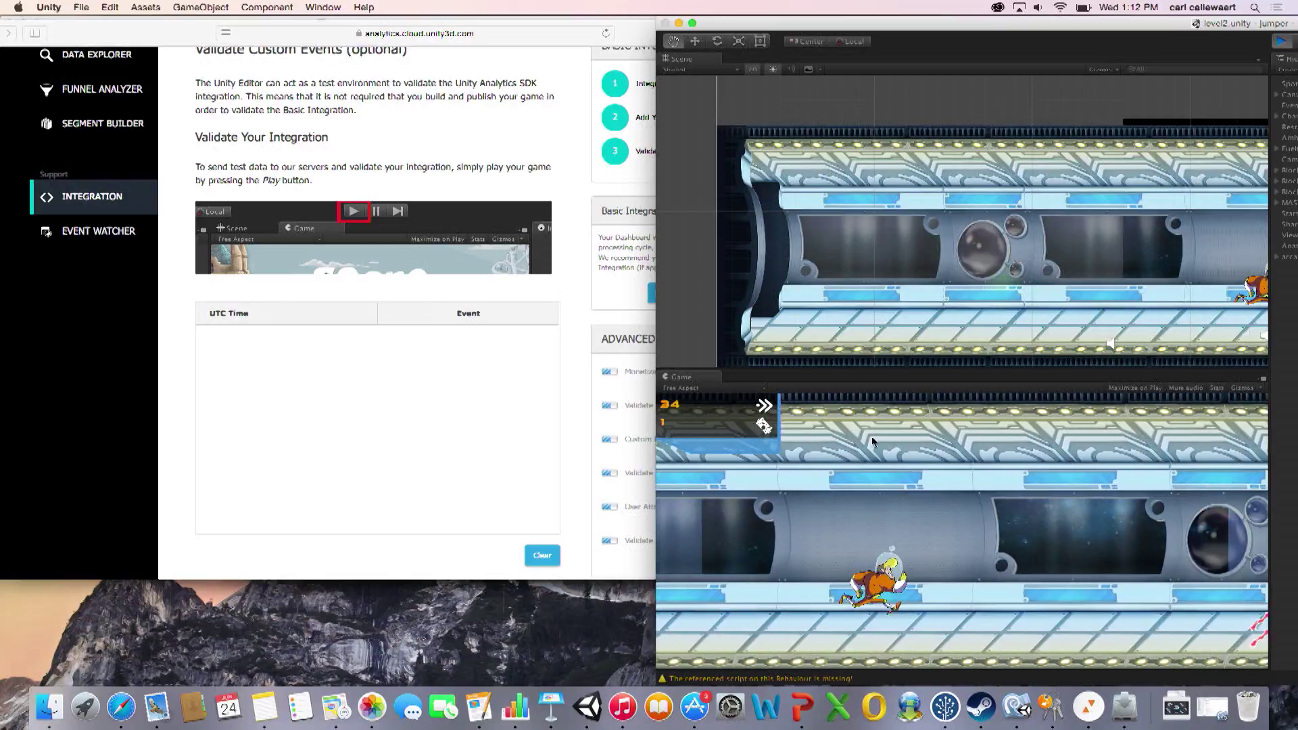
left_click(994, 486)
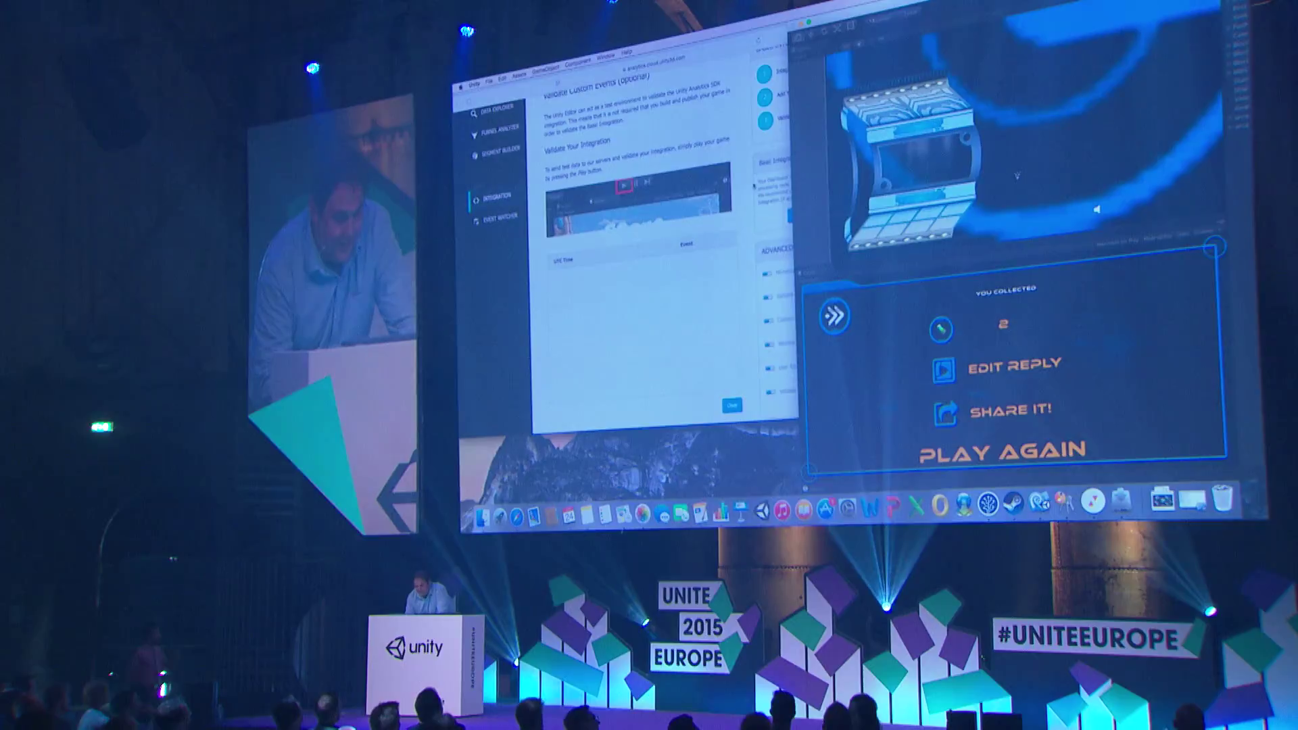
left_click(281, 347)
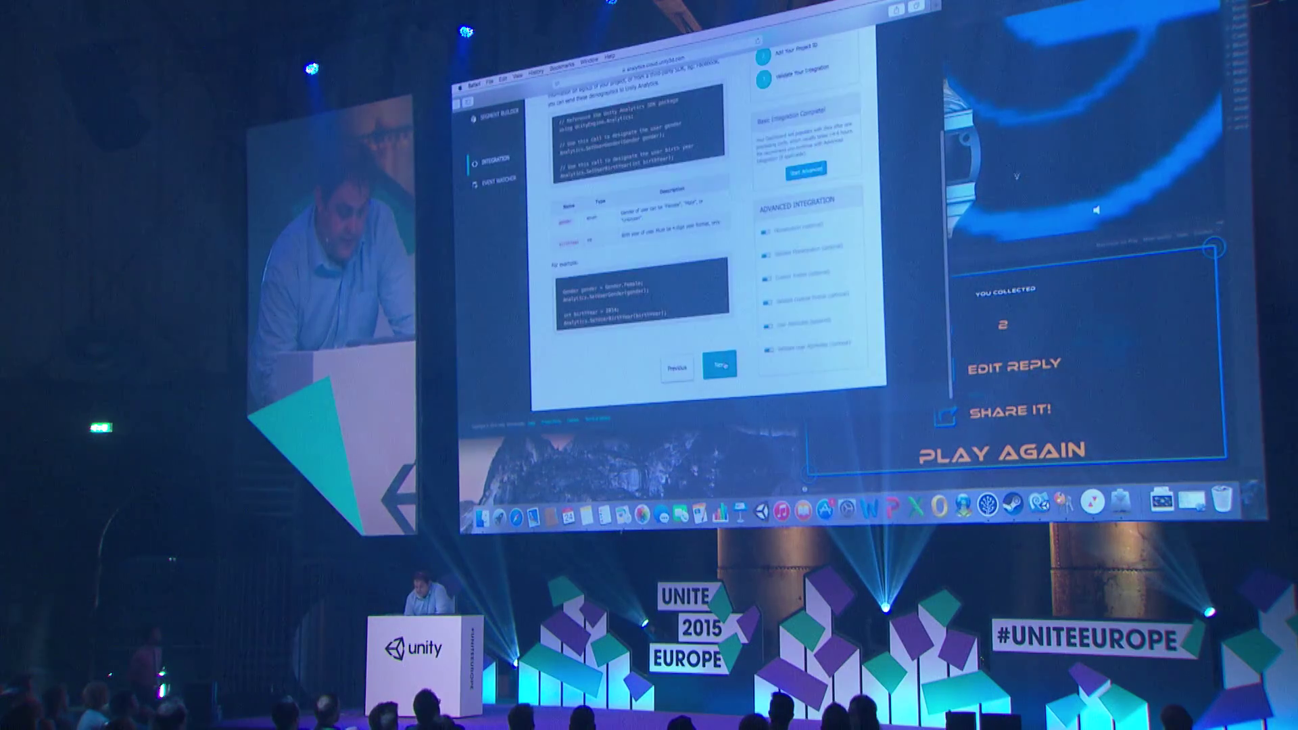
left_click(722, 366)
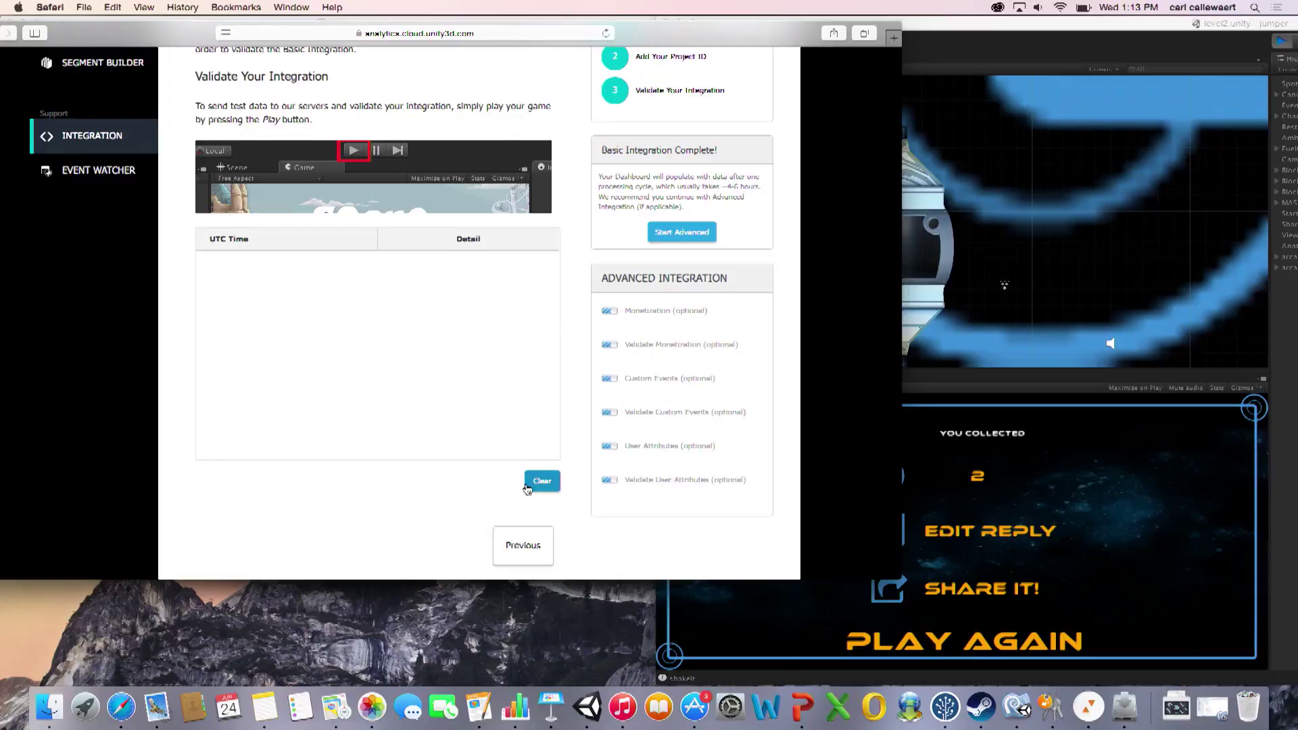
Step: Return the wizard to Validate User Attributes and place the Unity editor beside the browser
scroll(527, 487, "down", 5)
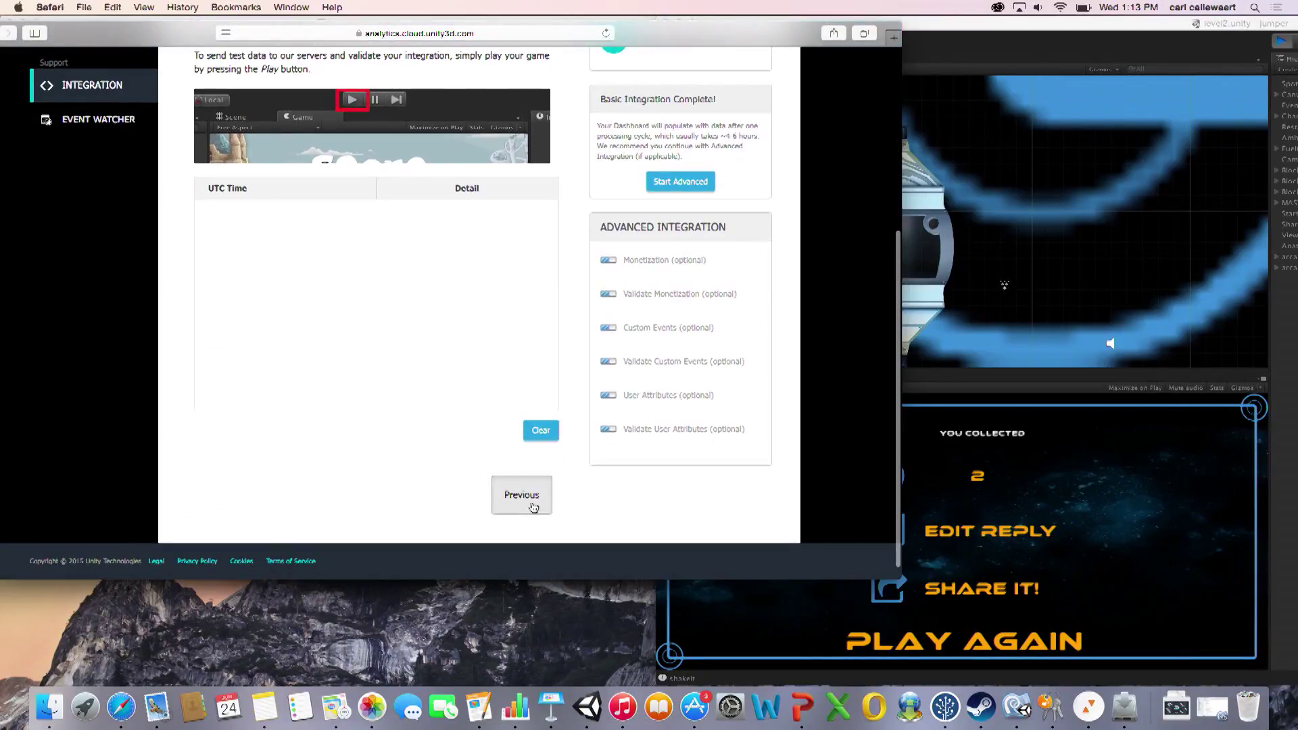
left_click(501, 505)
left_click(502, 505)
scroll(525, 441, "up", 10)
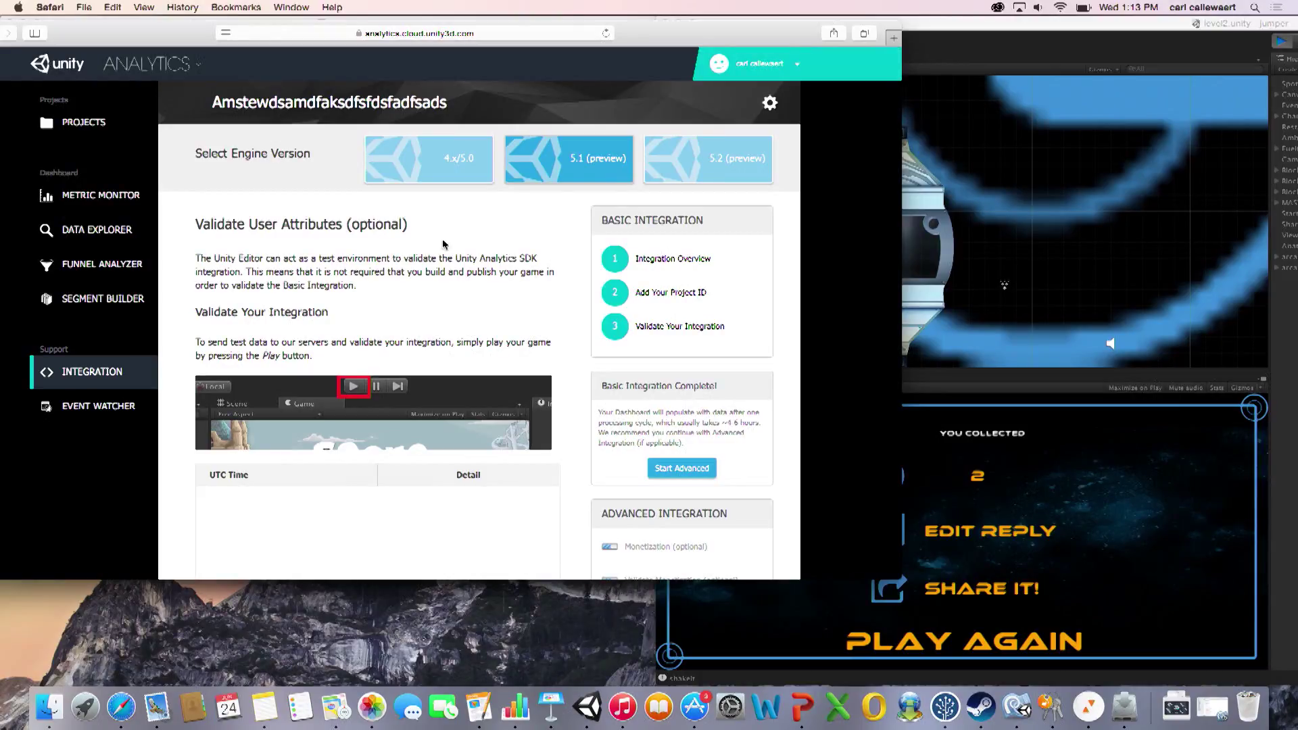
left_click_drag(955, 27, 799, 27)
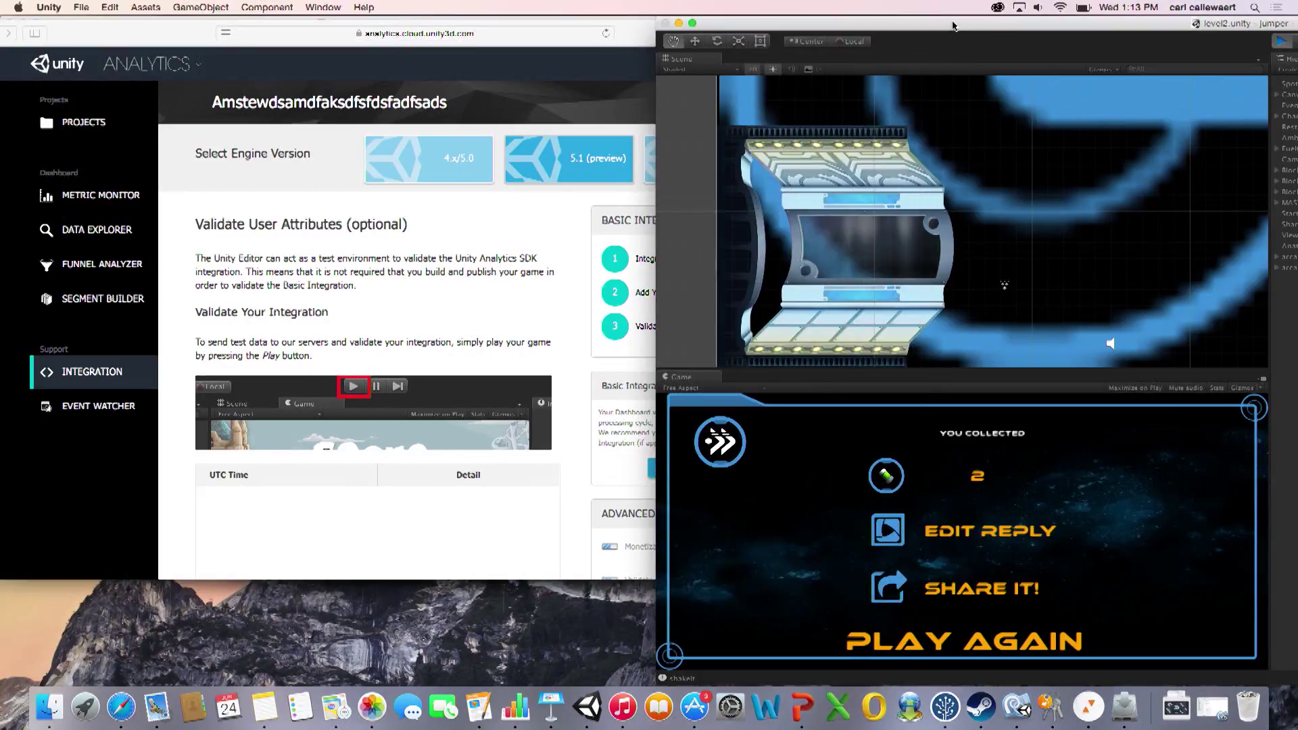
Step: Open the Metric Monitor and scroll through its zero-valued players, sessions and revenue dashboard
left_click(113, 198)
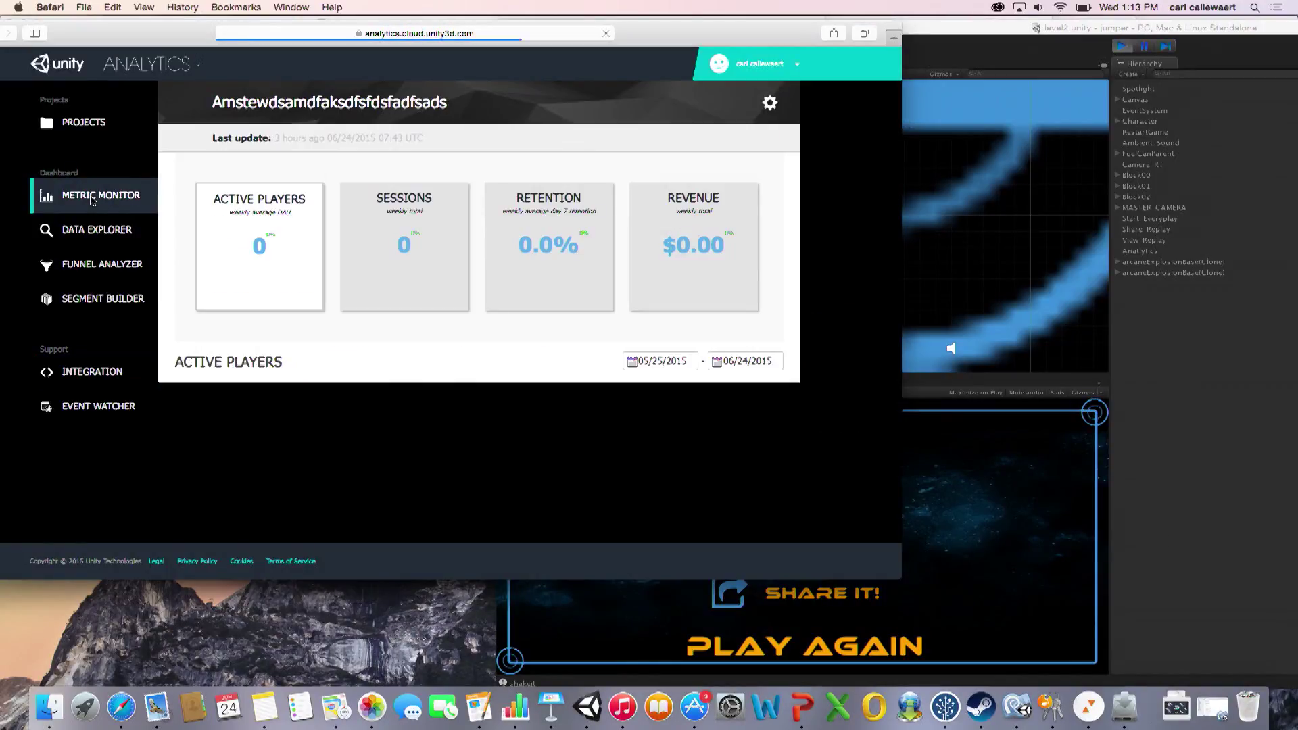
scroll(511, 314, "down", 5)
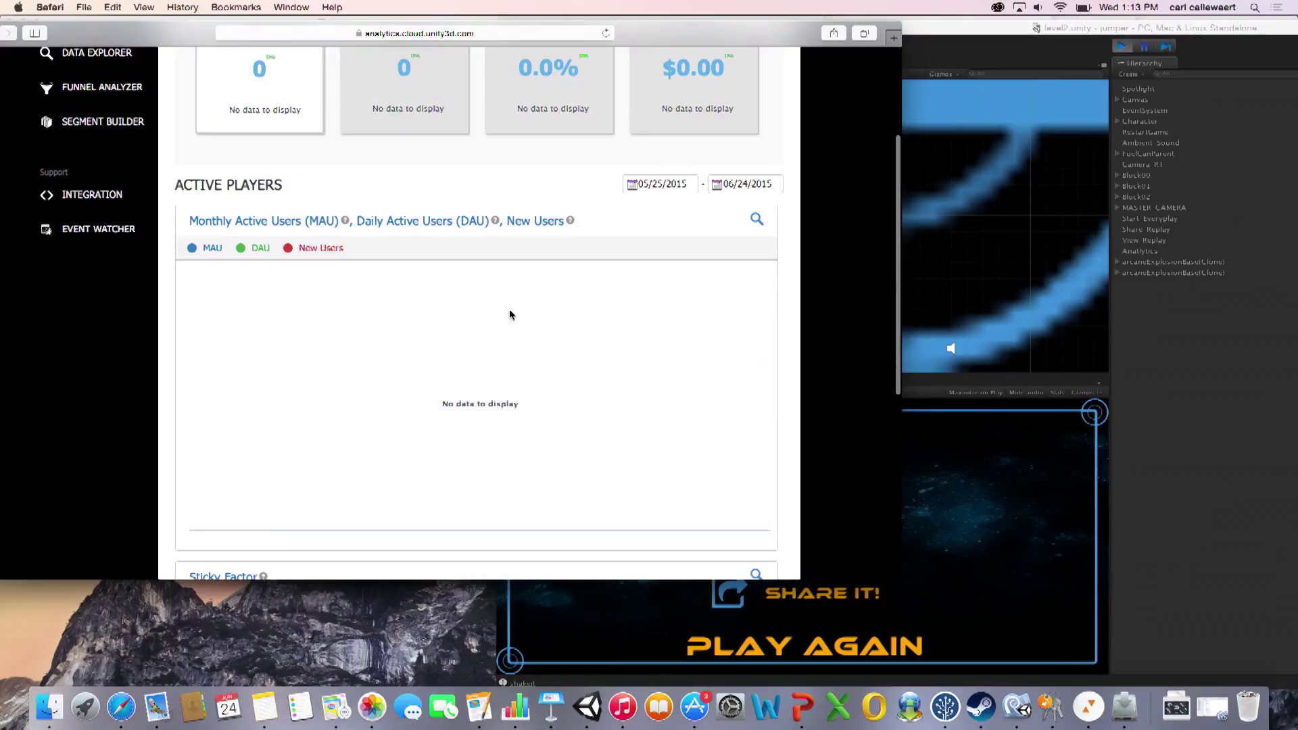
scroll(414, 393, "up", 5)
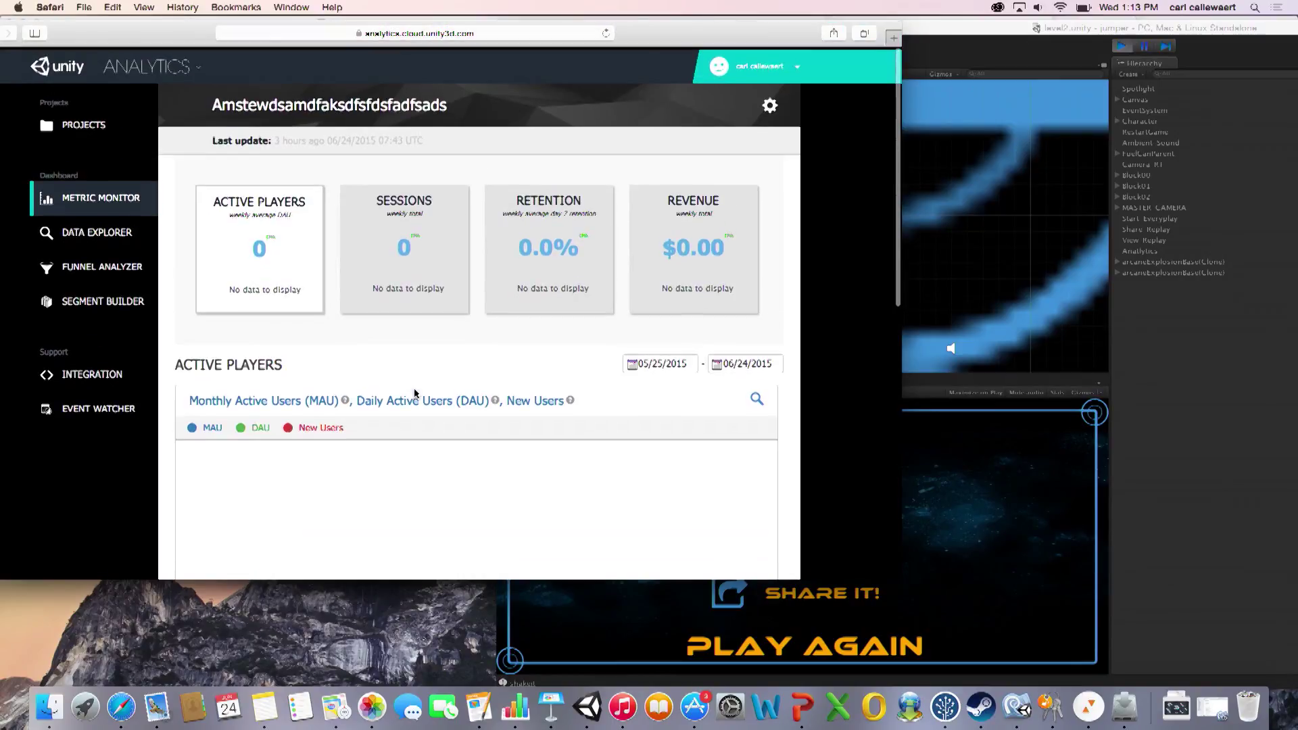
scroll(480, 382, "down", 5)
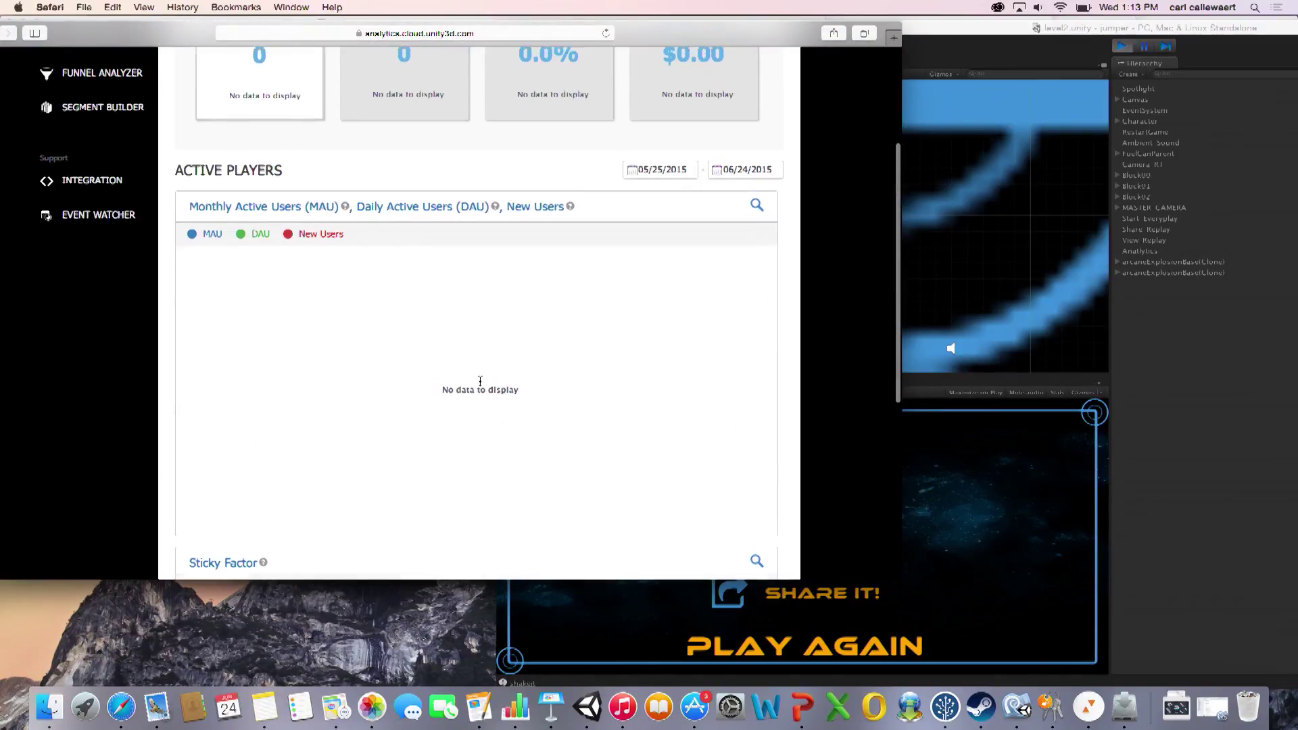
scroll(480, 385, "up", 5)
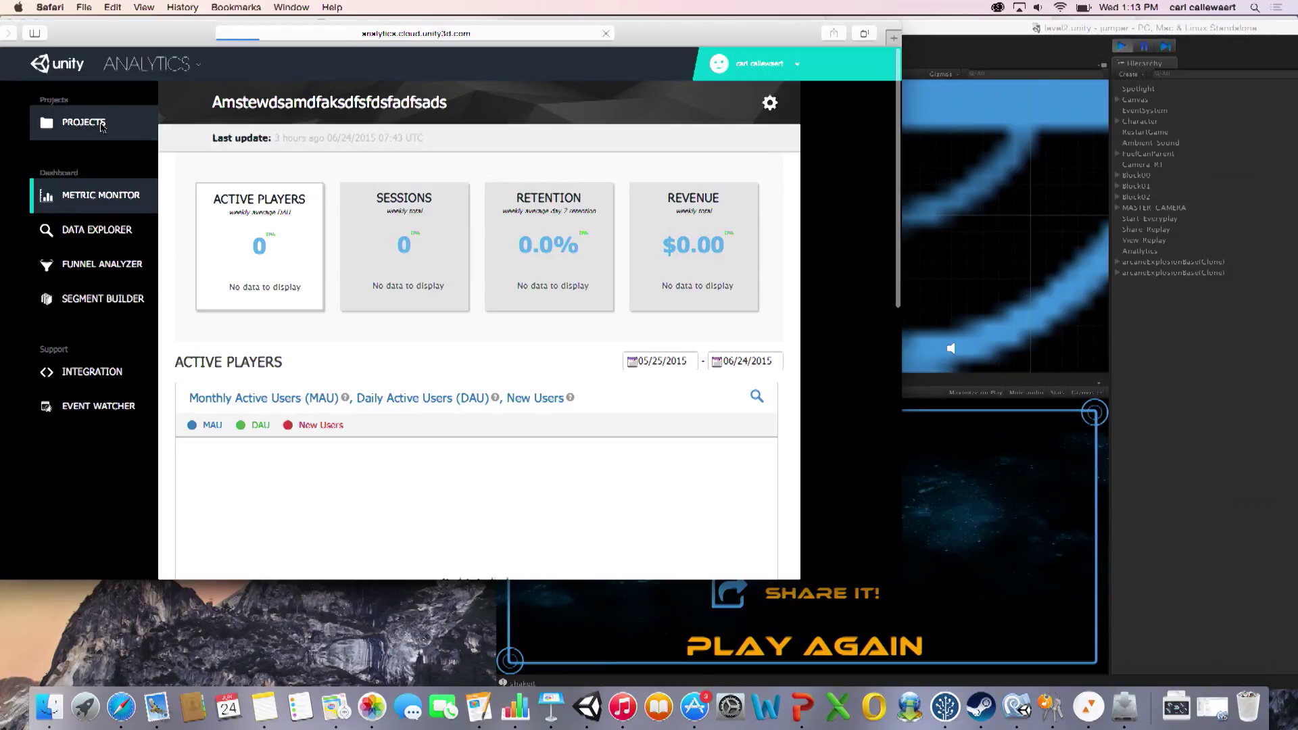
Step: Search projects for 'jump' and open the jumpergame dashboard
left_click(530, 113)
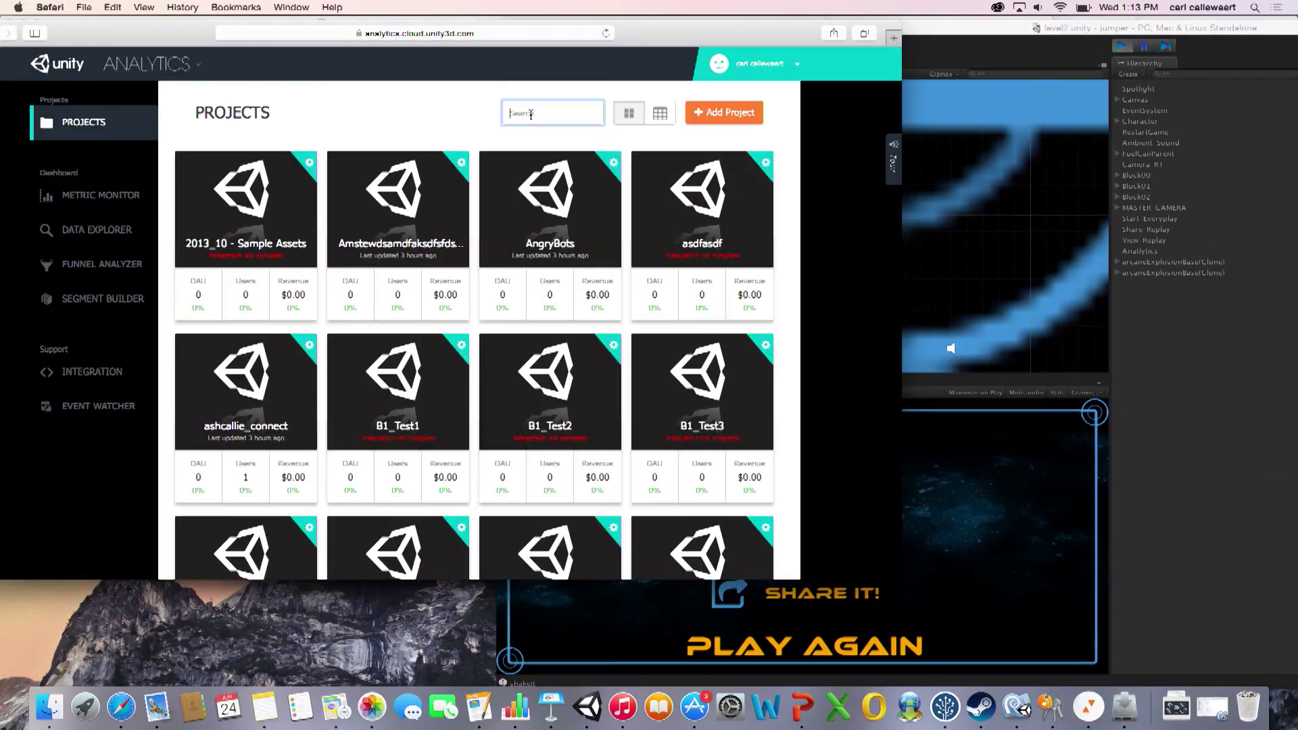
type("jump")
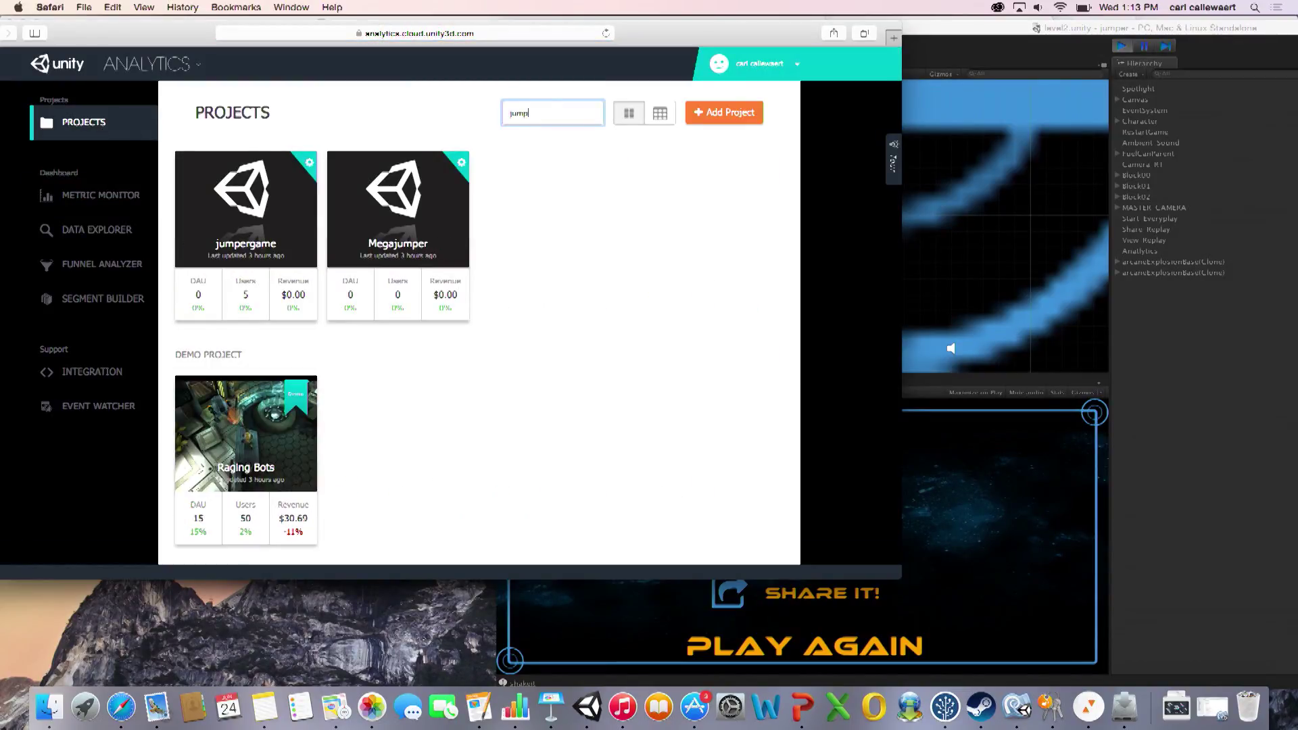
left_click(235, 217)
scroll(350, 319, "down", 5)
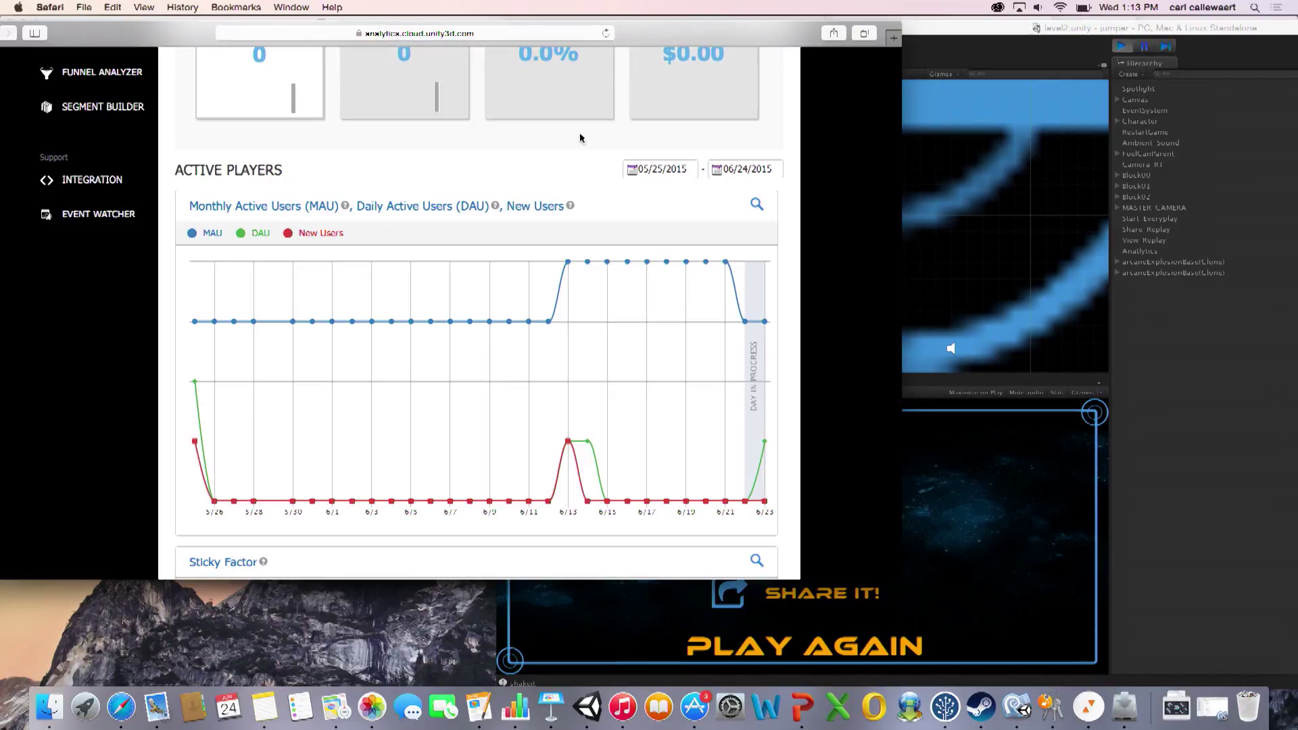
scroll(418, 428, "down", 3)
scroll(420, 426, "up", 10)
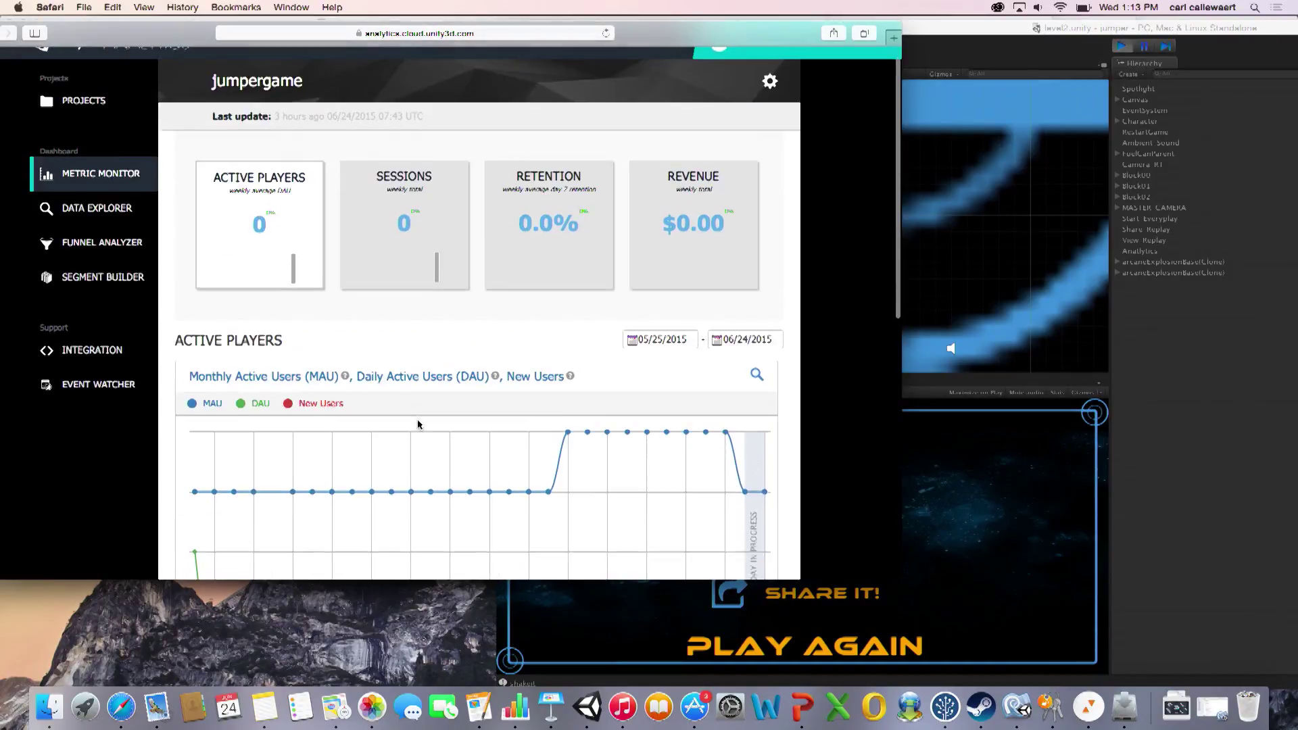
scroll(487, 446, "down", 1)
scroll(534, 476, "up", 1)
scroll(520, 487, "down", 1)
Step: Zoom into a range of the MAU chart
left_click_drag(526, 493, 685, 463)
scroll(817, 507, "down", 3)
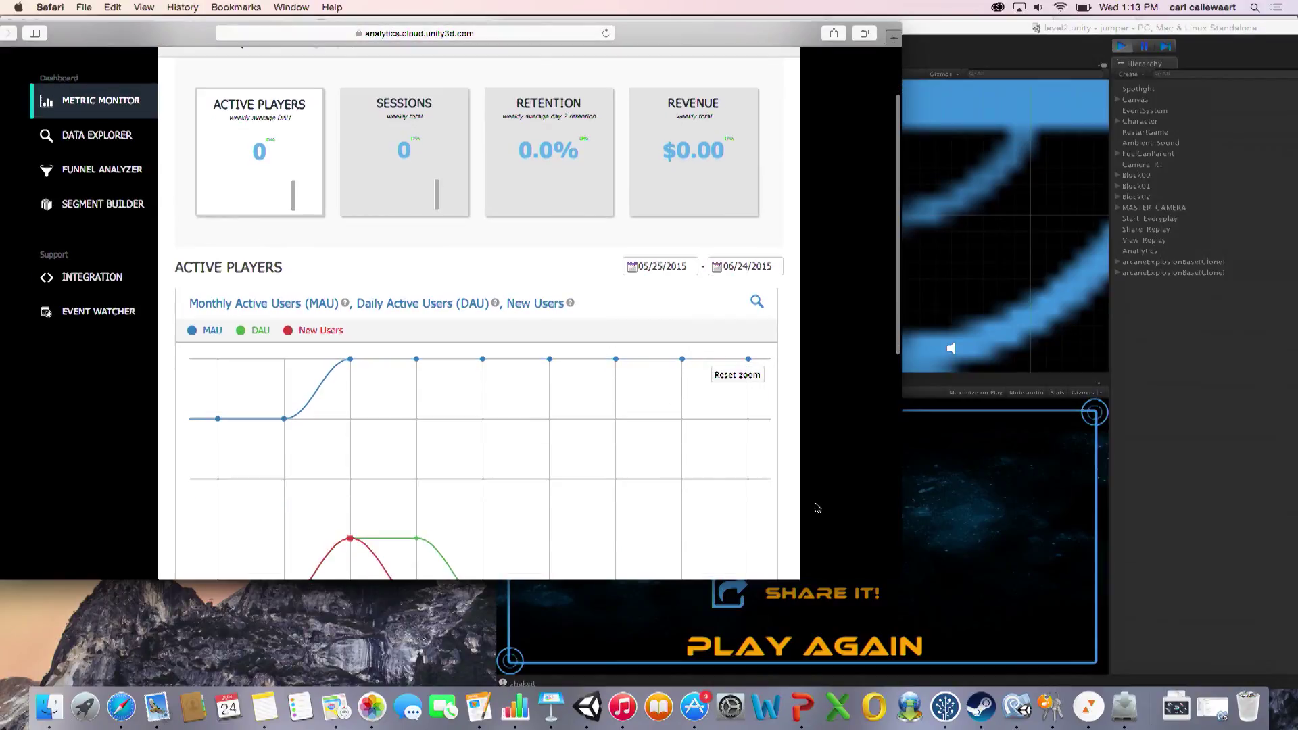
left_click_drag(796, 578, 798, 681)
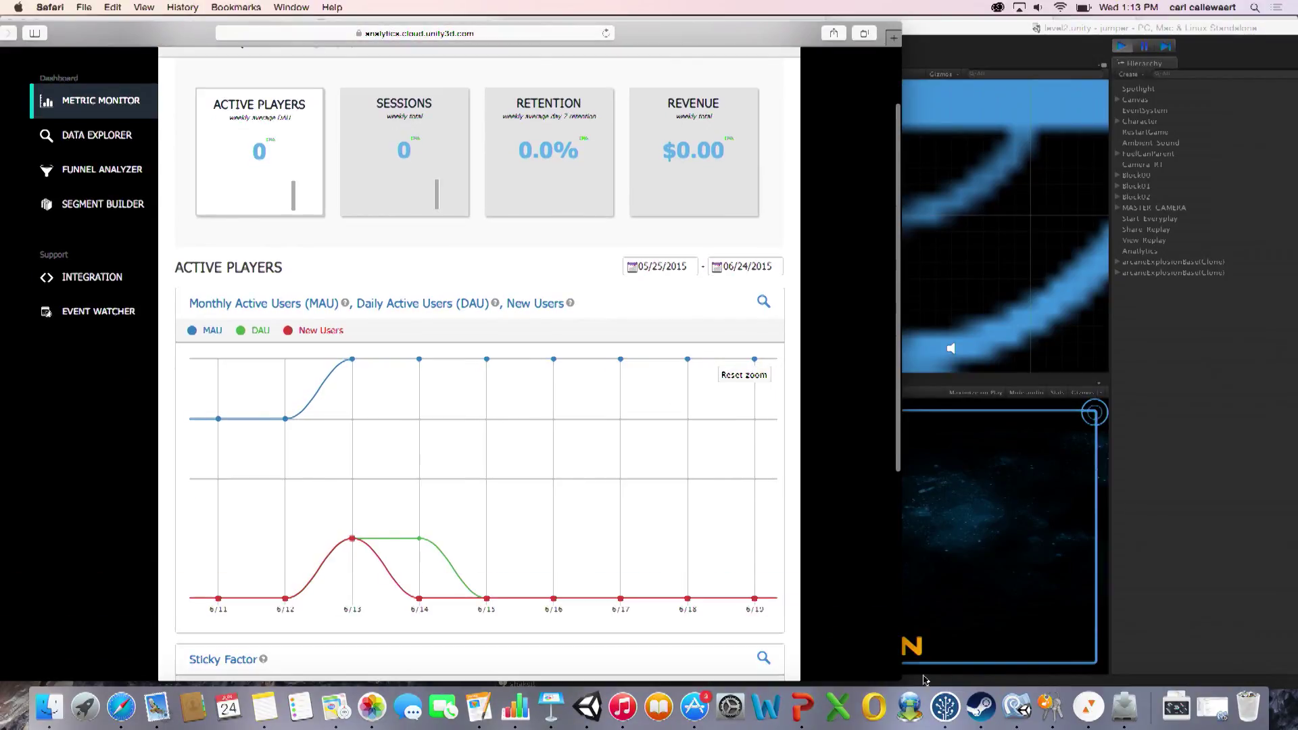
scroll(420, 177, "down", 1)
scroll(421, 177, "up", 5)
scroll(420, 177, "down", 1)
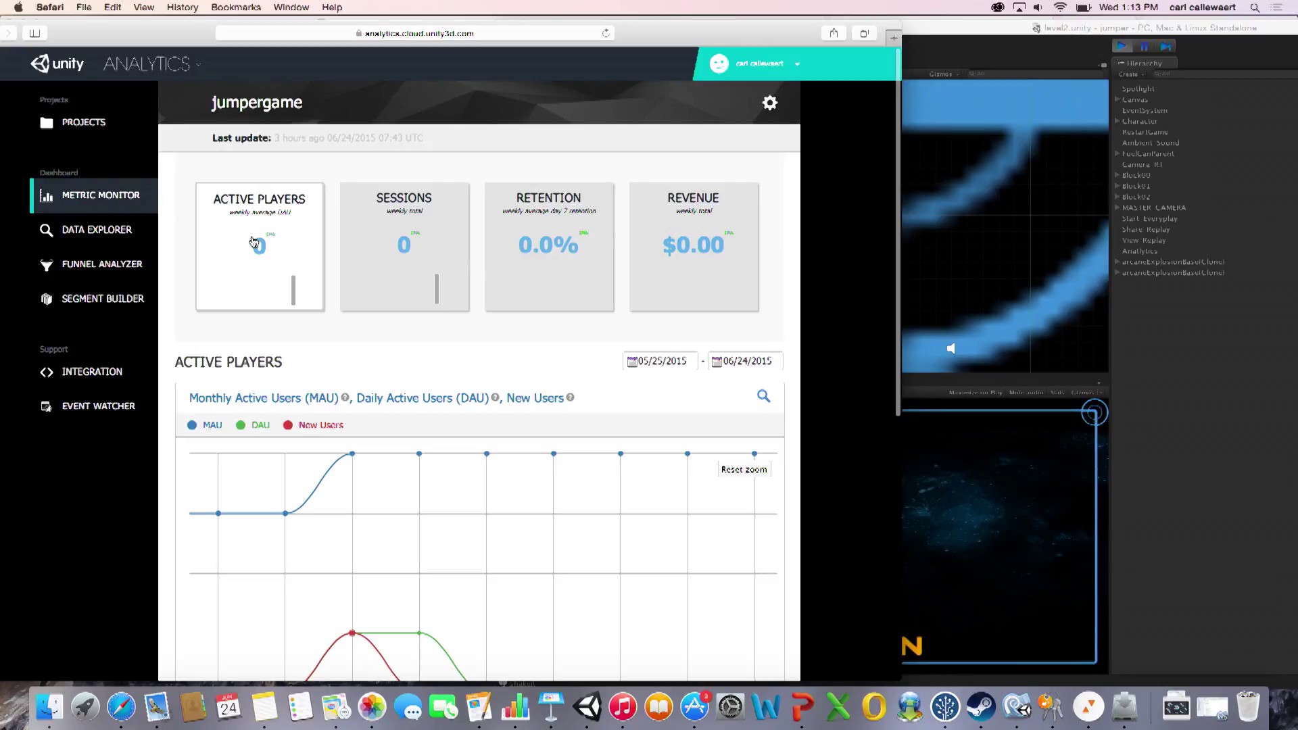
Step: View the Sessions, Retention and Revenue charts in turn
left_click(429, 255)
left_click(591, 254)
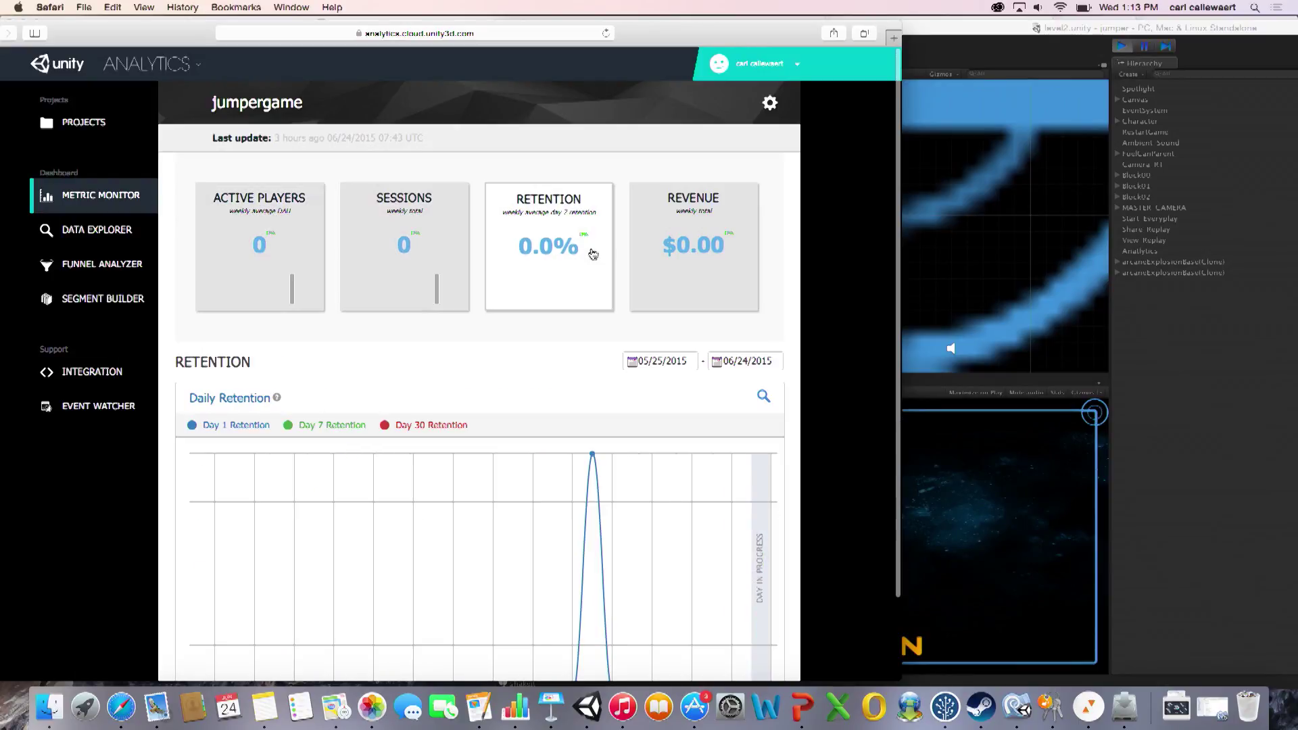
left_click(694, 255)
scroll(504, 356, "down", 10)
scroll(505, 356, "up", 10)
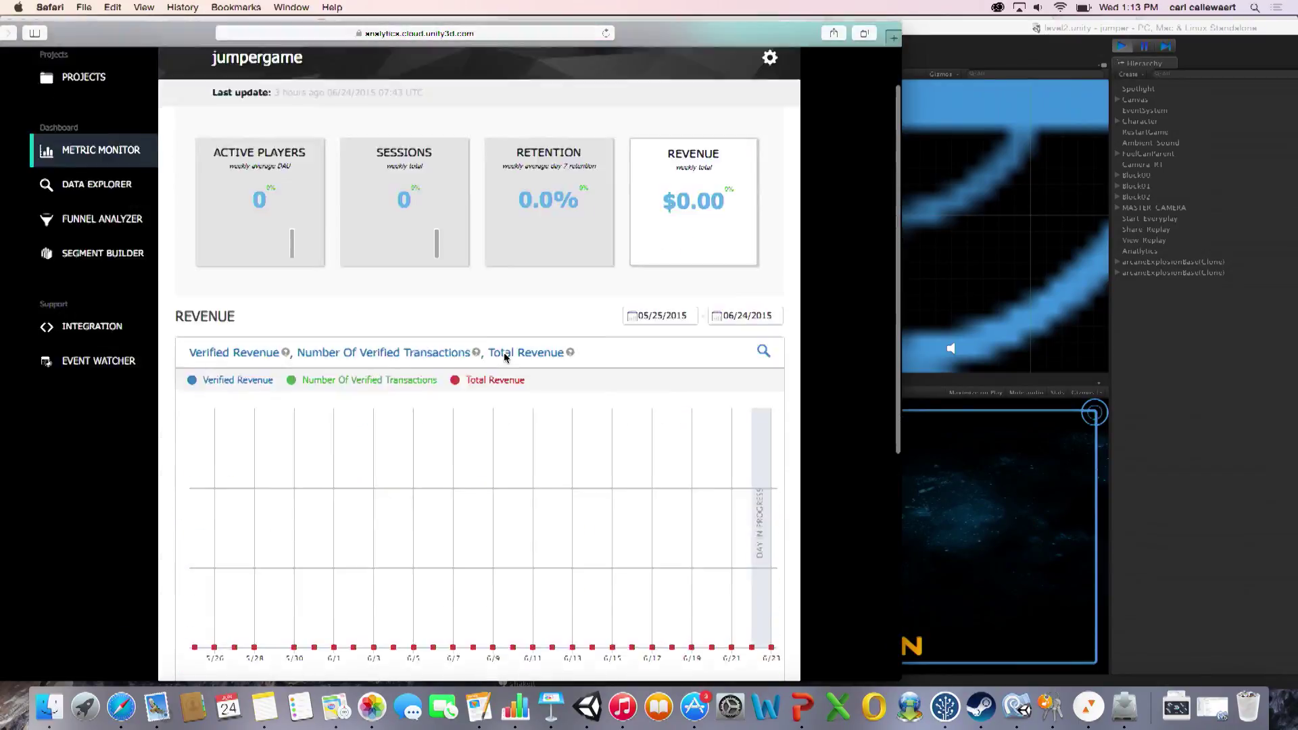
scroll(504, 356, "up", 3)
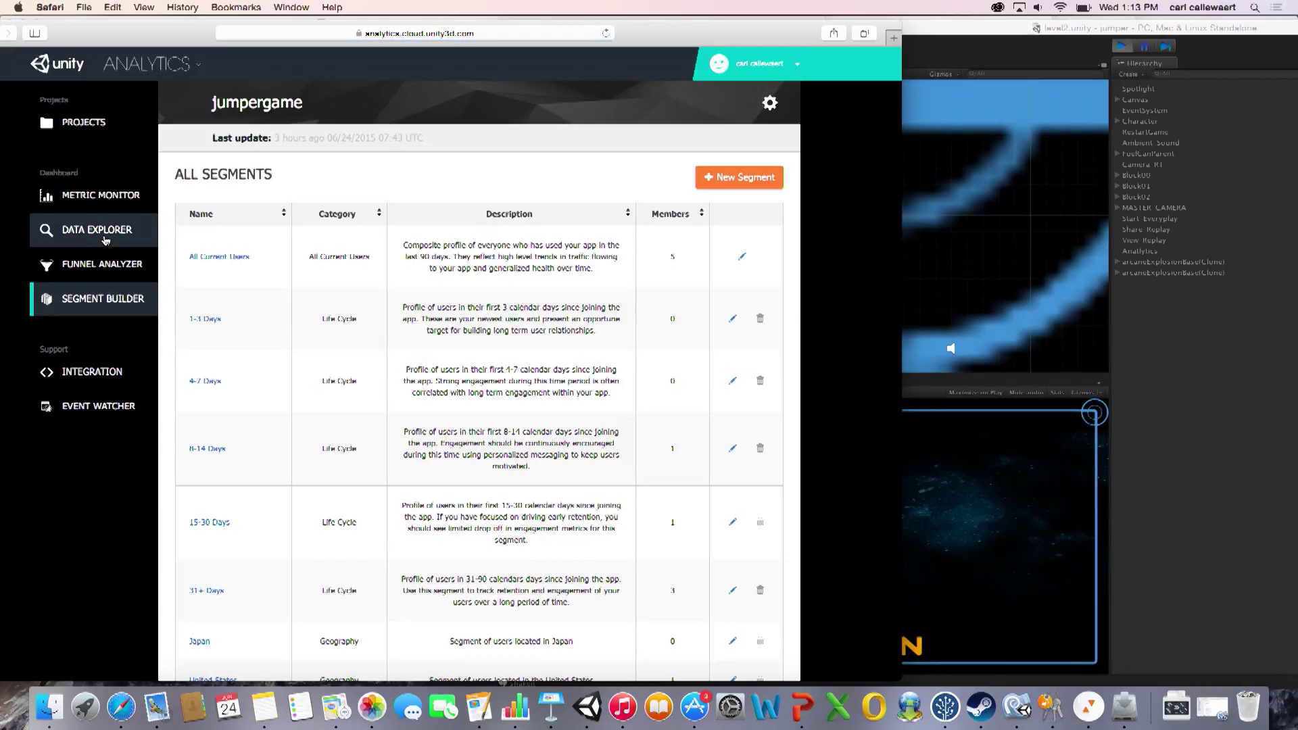
Step: Open Data Explorer, then the Funnel Analyzer's funnel list, and switch to Unity
left_click(105, 234)
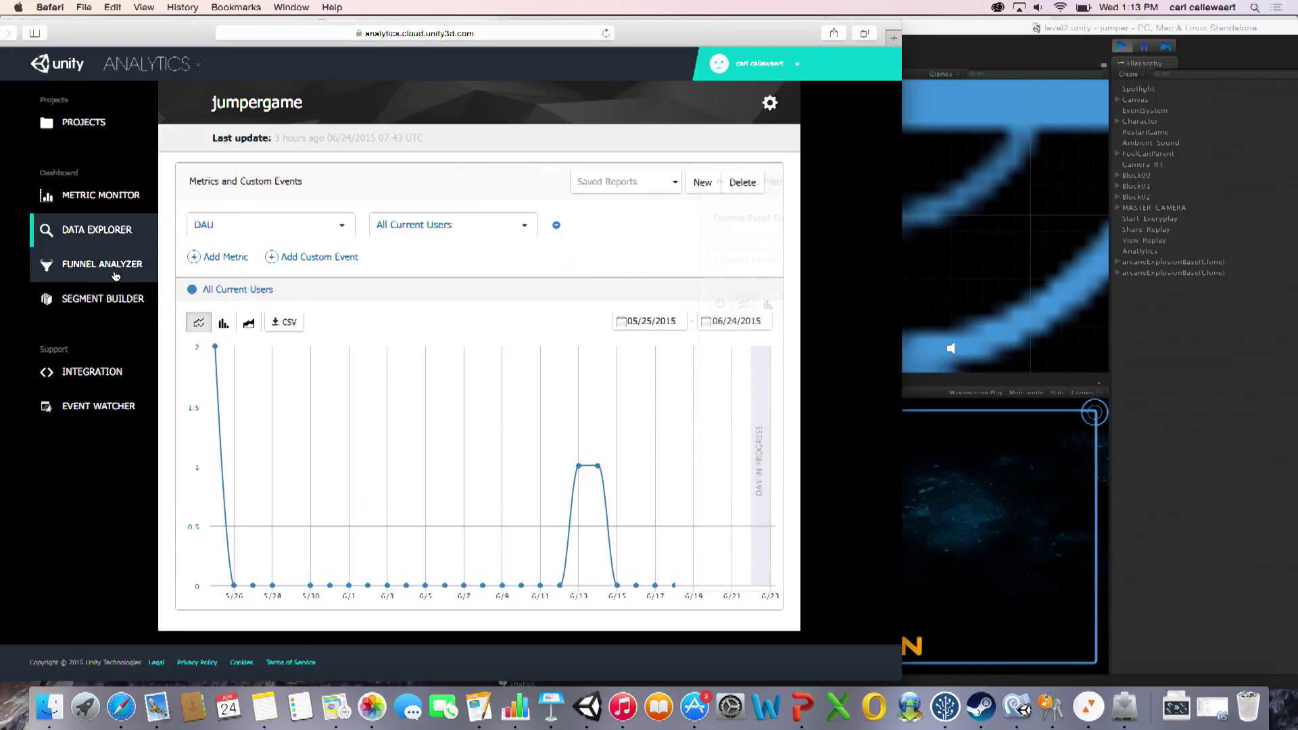
left_click(114, 271)
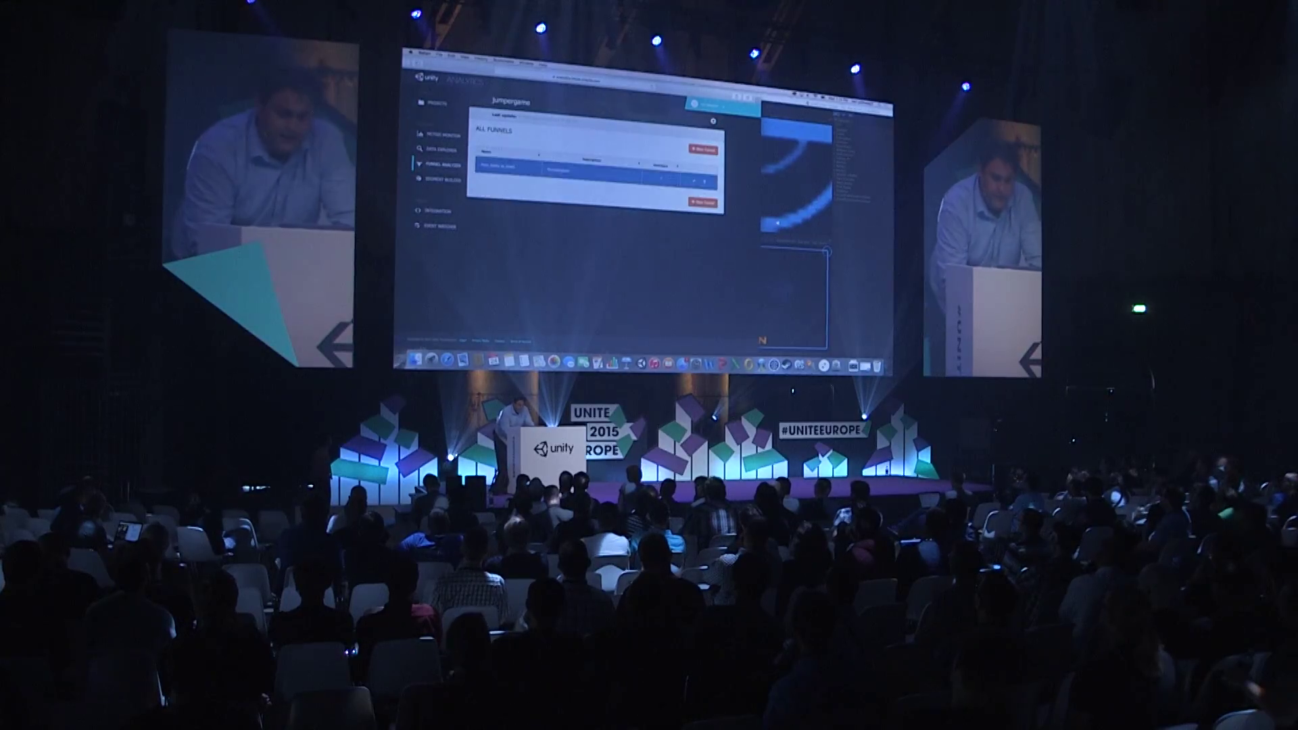
key("super+Tab")
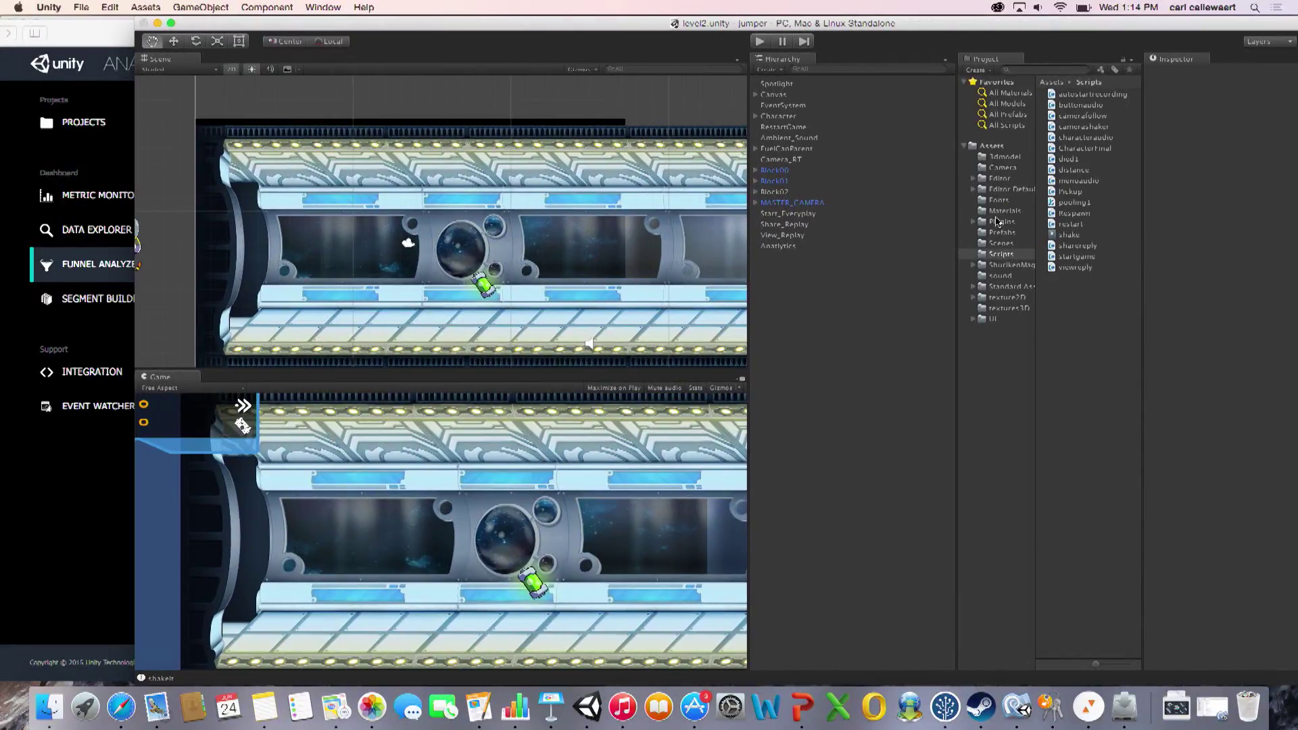
Step: Add Scenes/level2.unity to Build Settings after start and level1, then return to the browser
left_click(1071, 93)
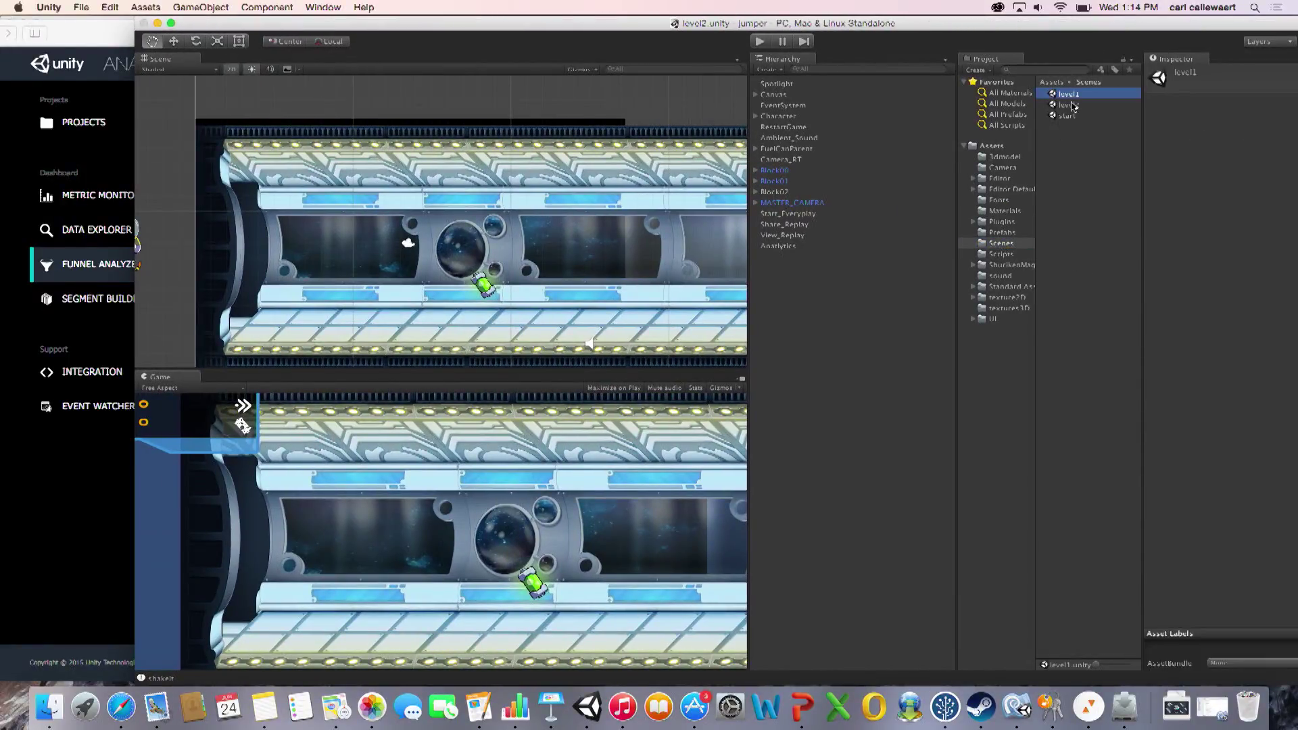
left_click(1073, 106)
left_click(1072, 117)
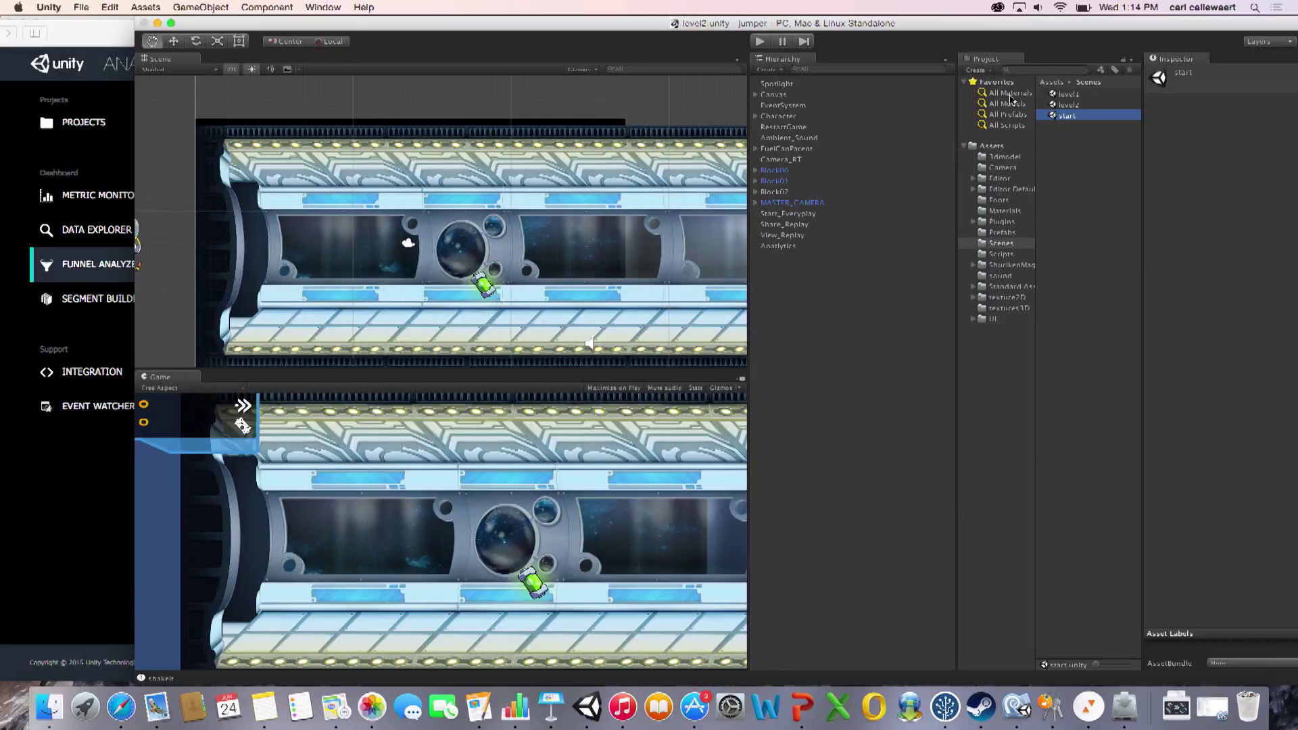
left_click(82, 8)
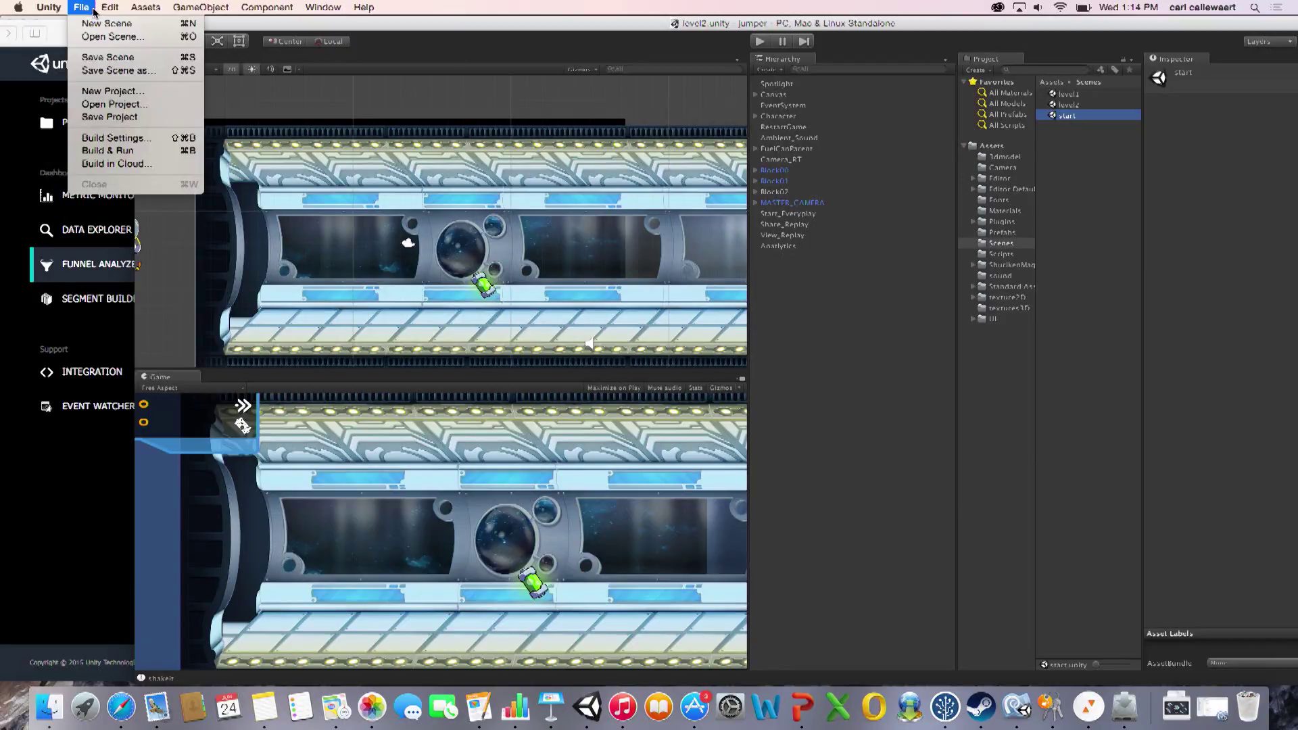
left_click(137, 139)
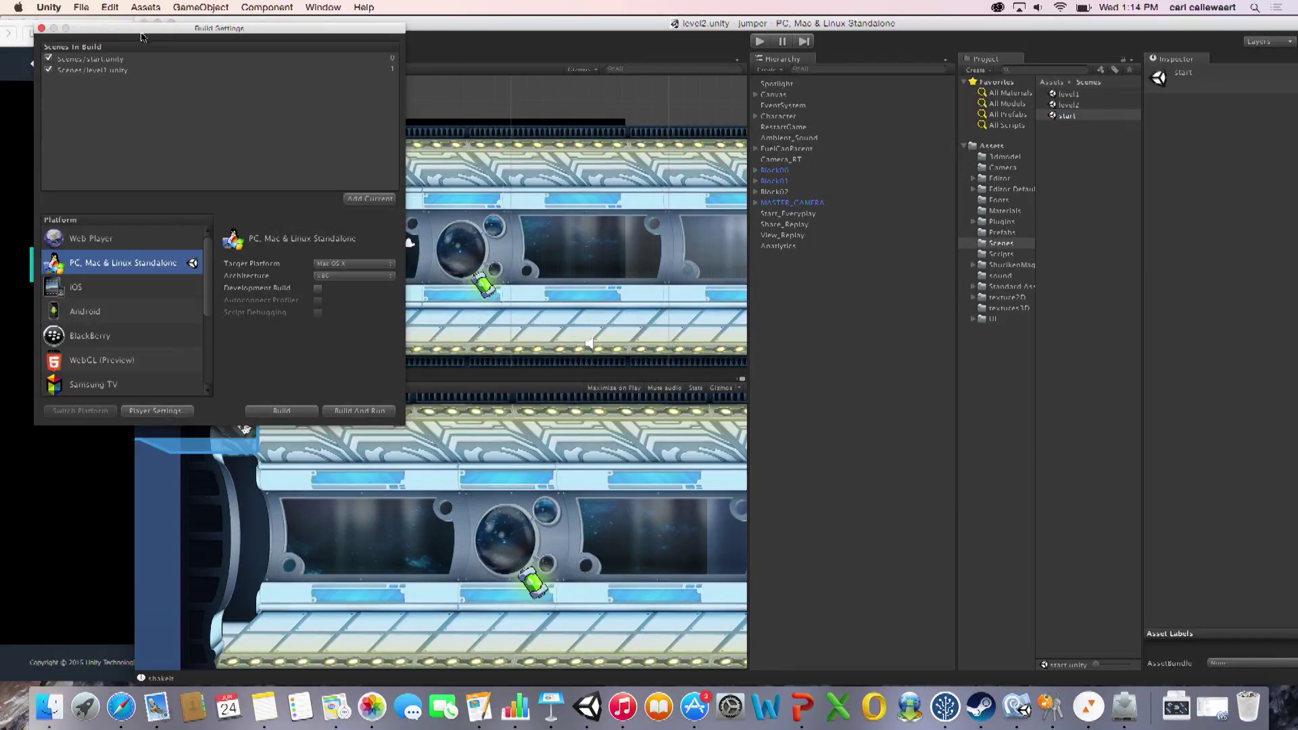
left_click_drag(142, 36, 400, 41)
left_click_drag(1074, 108, 390, 90)
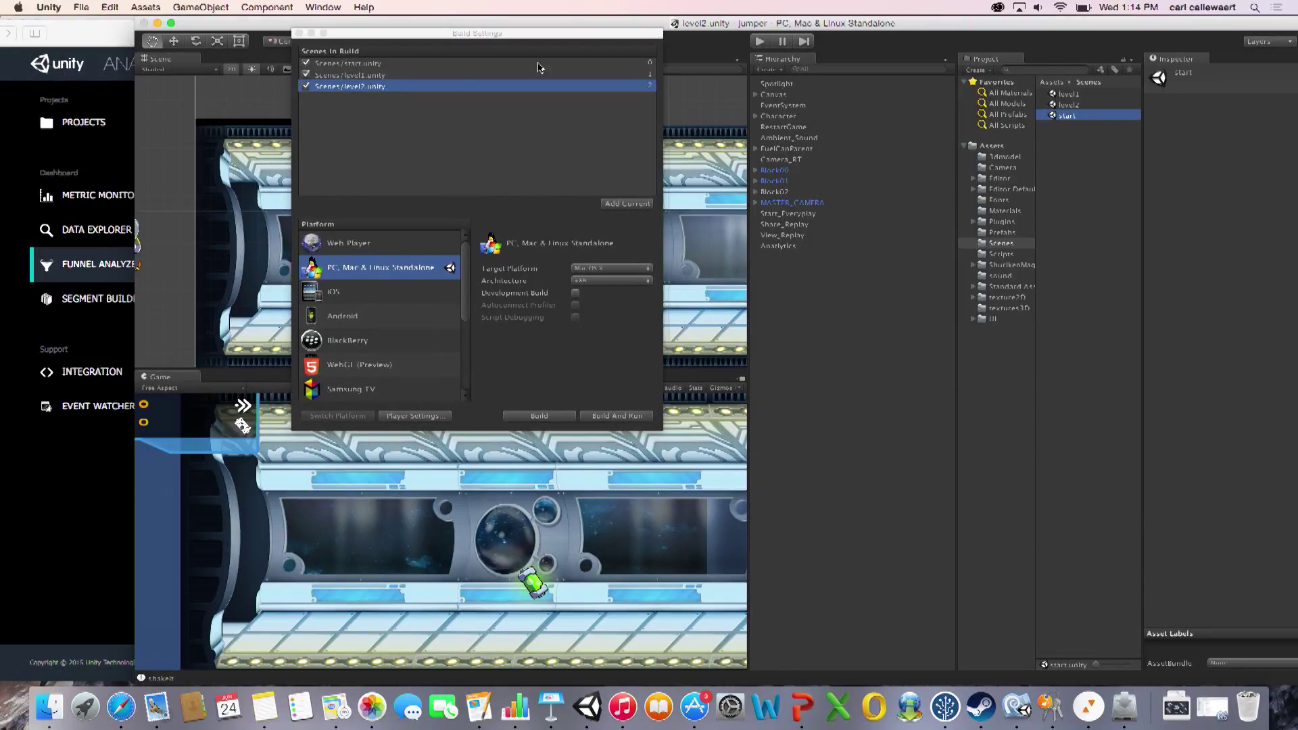
left_click(353, 85)
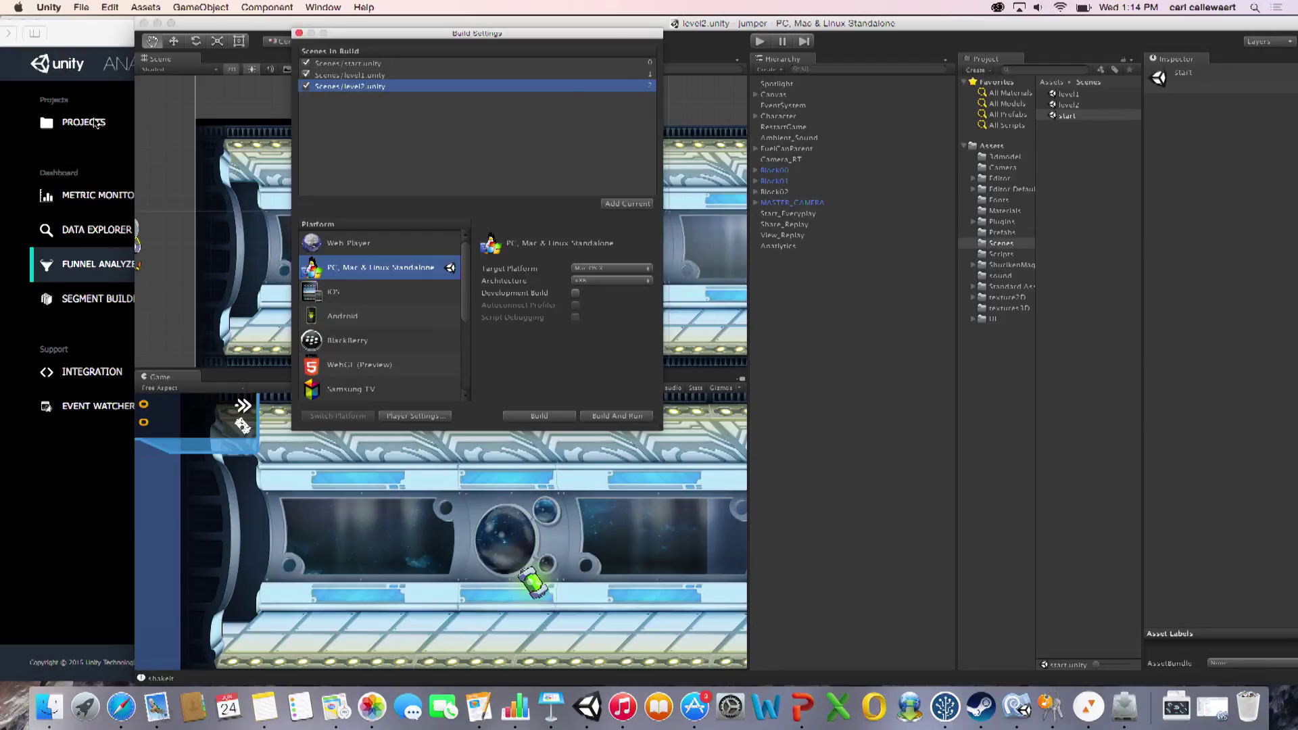
left_click(17, 182)
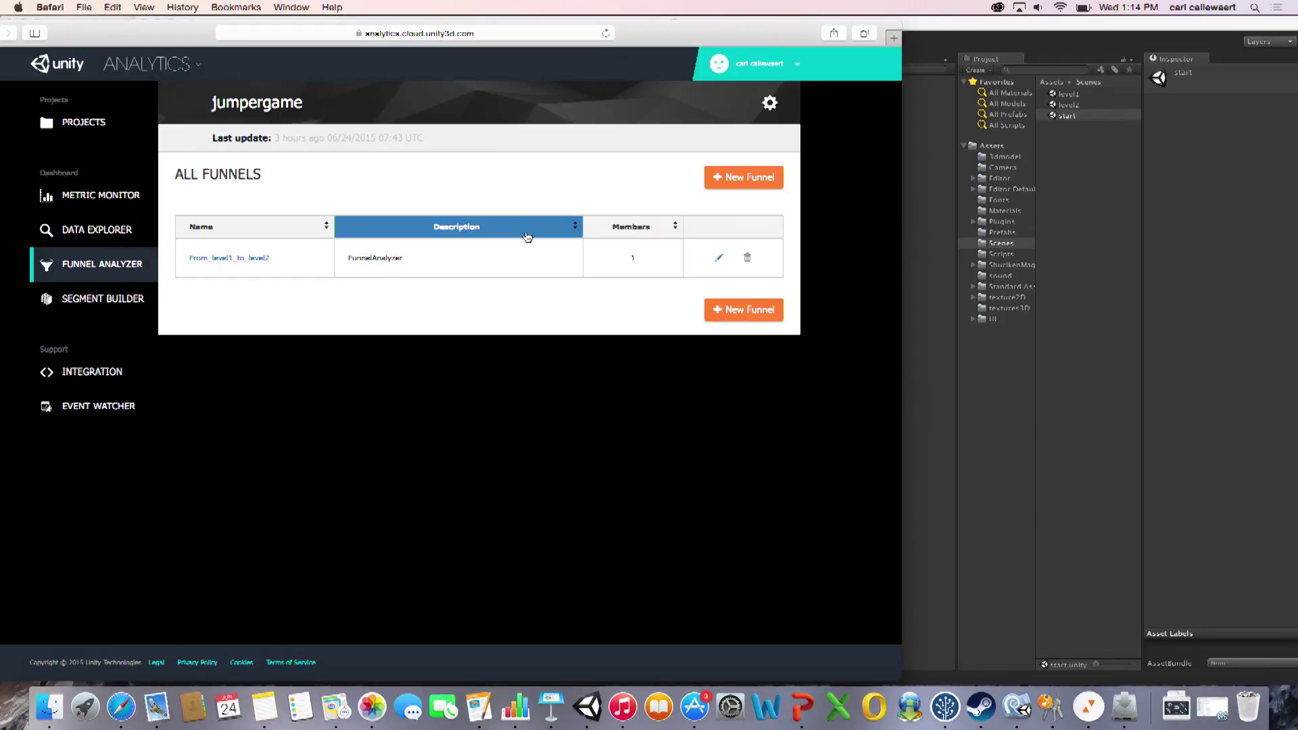
Step: Create a new funnel named 'Start1 to 2' with a placeholder description
left_click(741, 181)
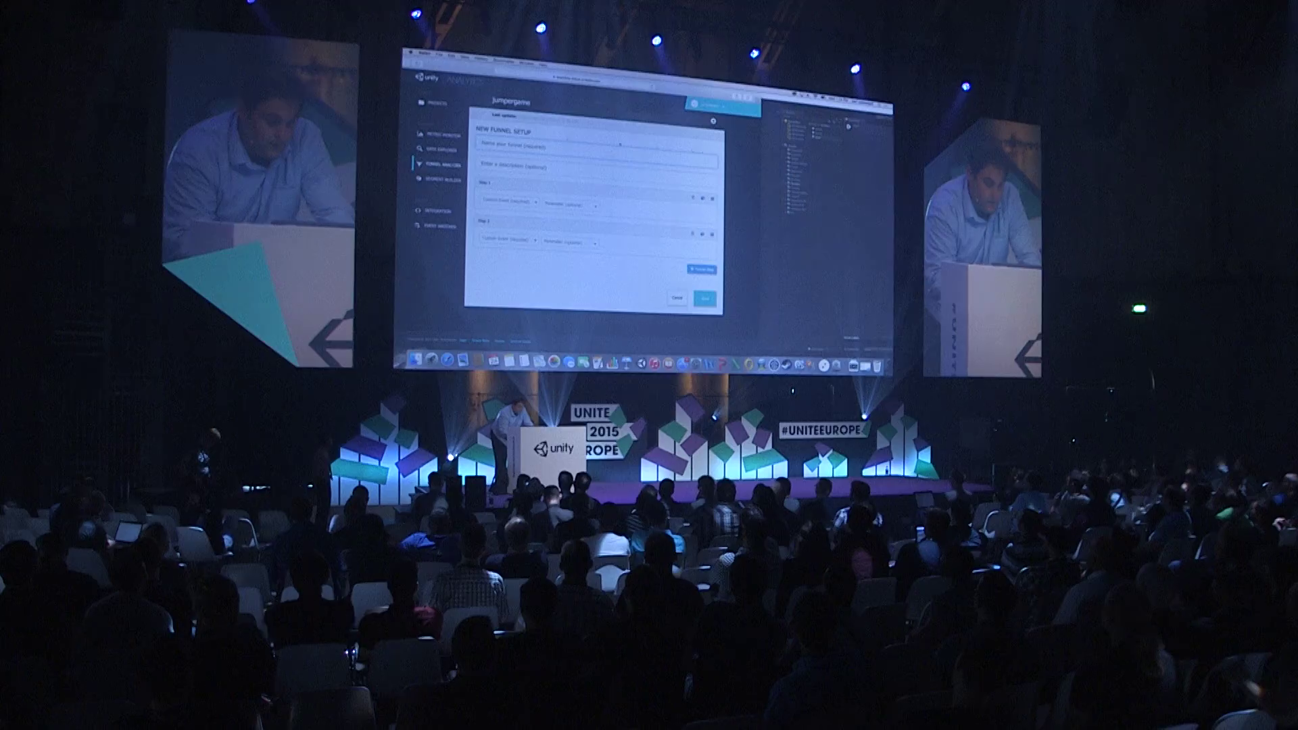
type("Start")
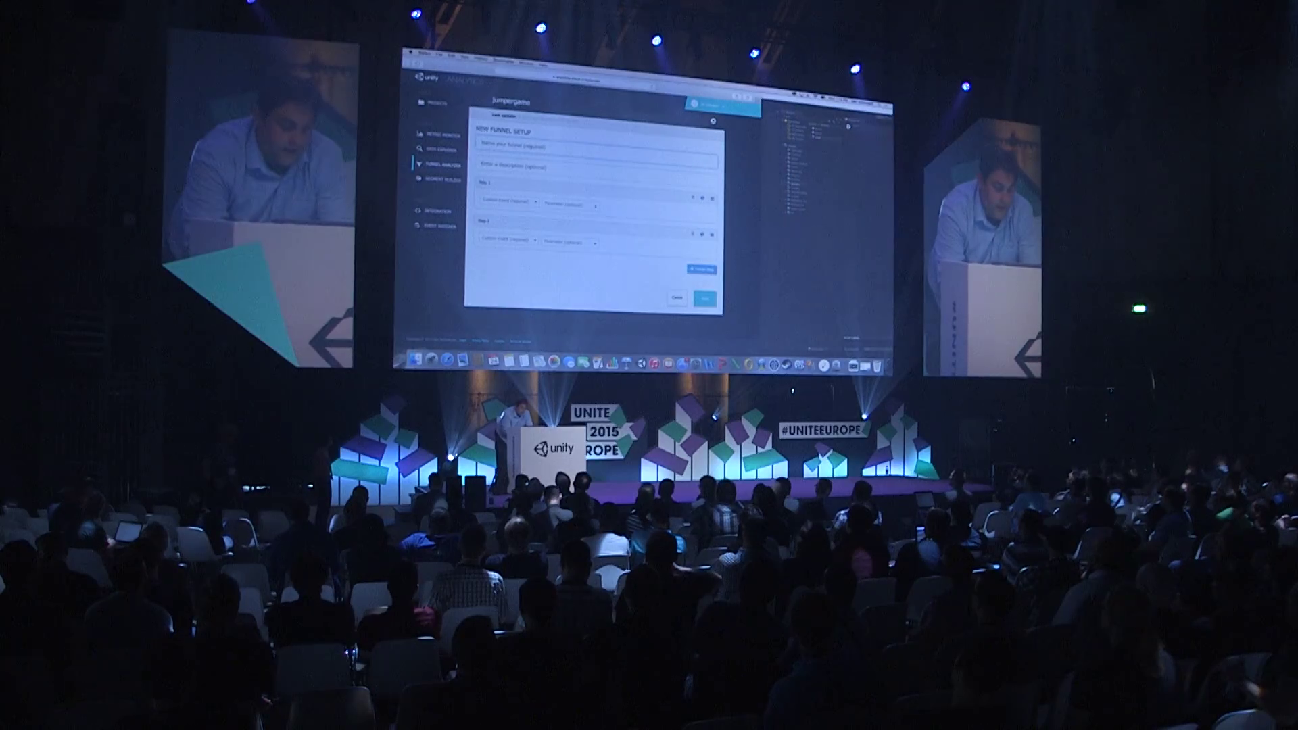
type("1 to 2")
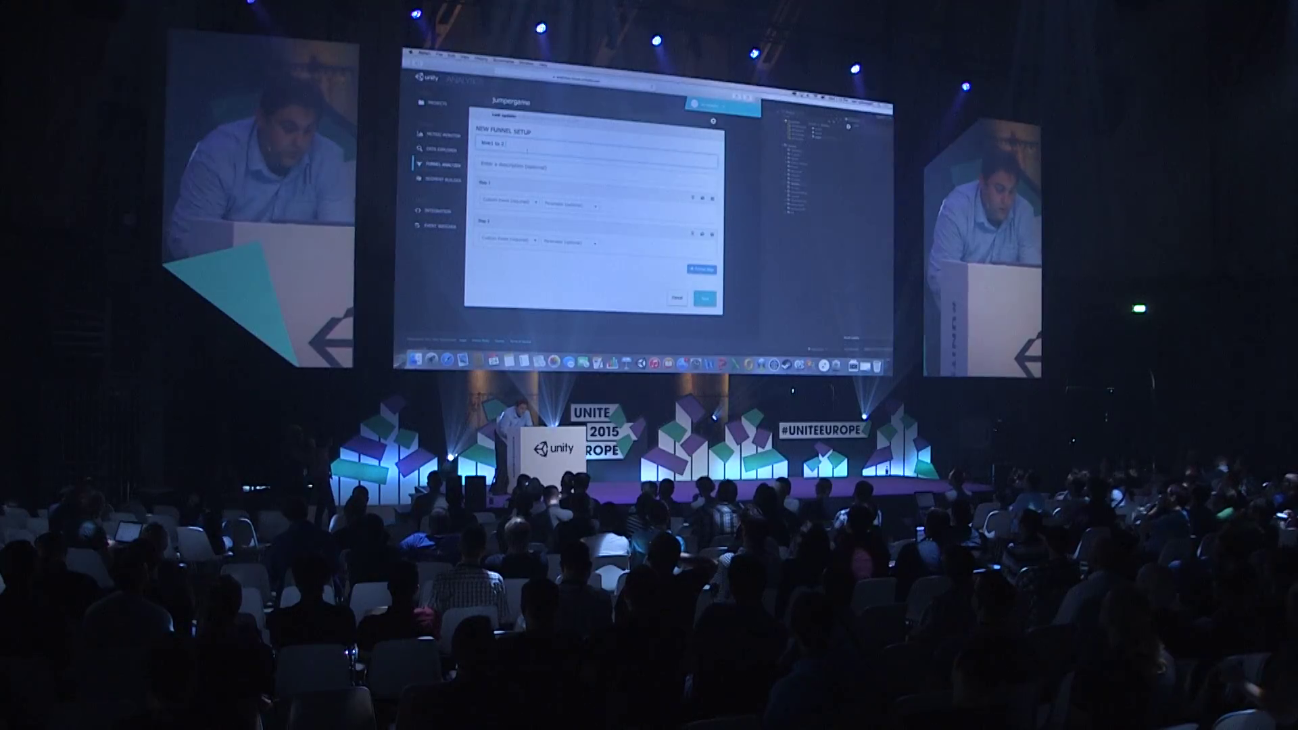
key("Tab")
type("sfds")
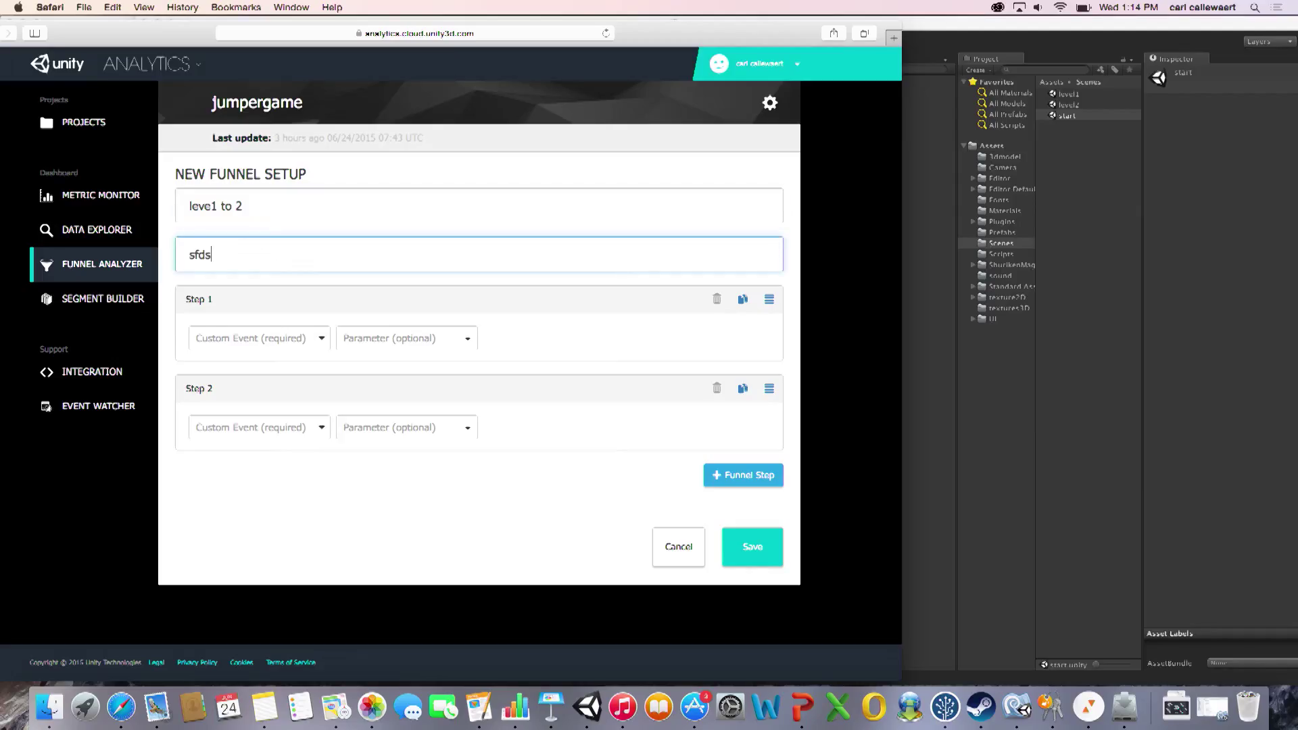
key("BackSpace")
type("dfshkdfsfskdfjslkfasjflsdjfsdalkfjsdlfkasdjflsdkjfsdkflsdjfsk")
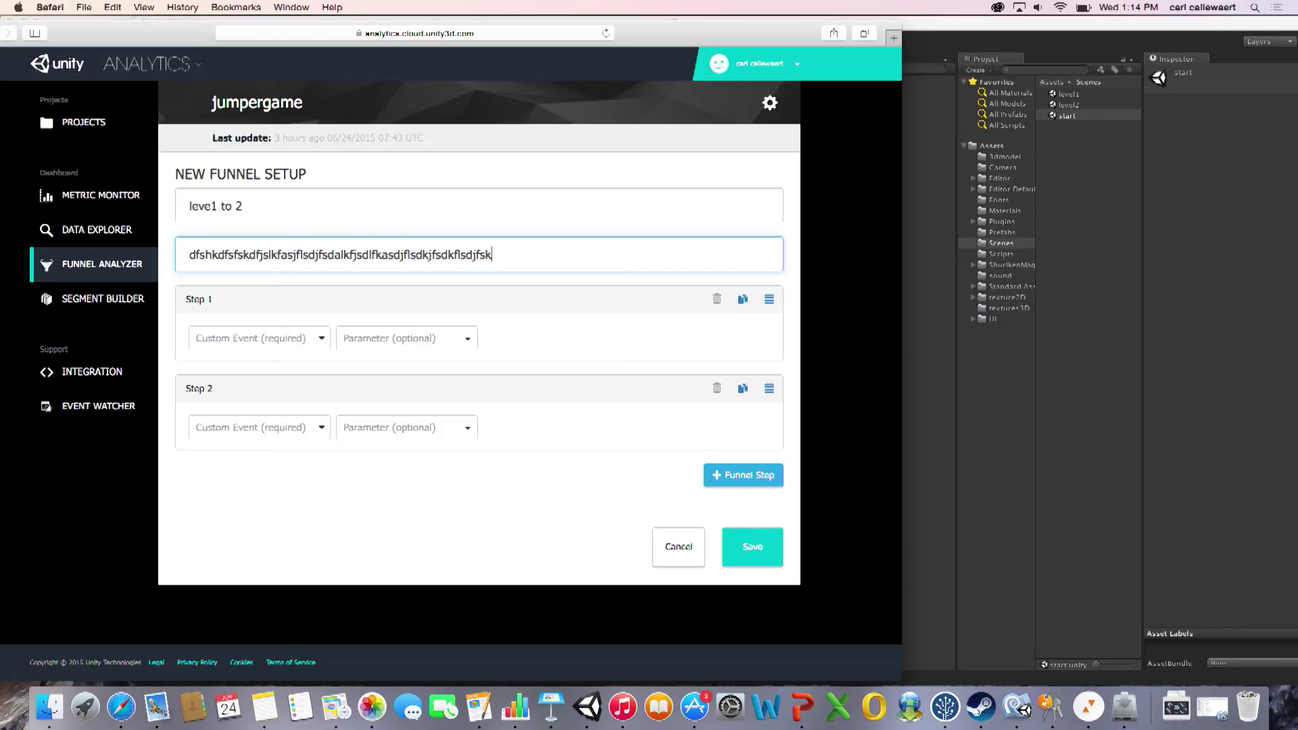
left_click(580, 361)
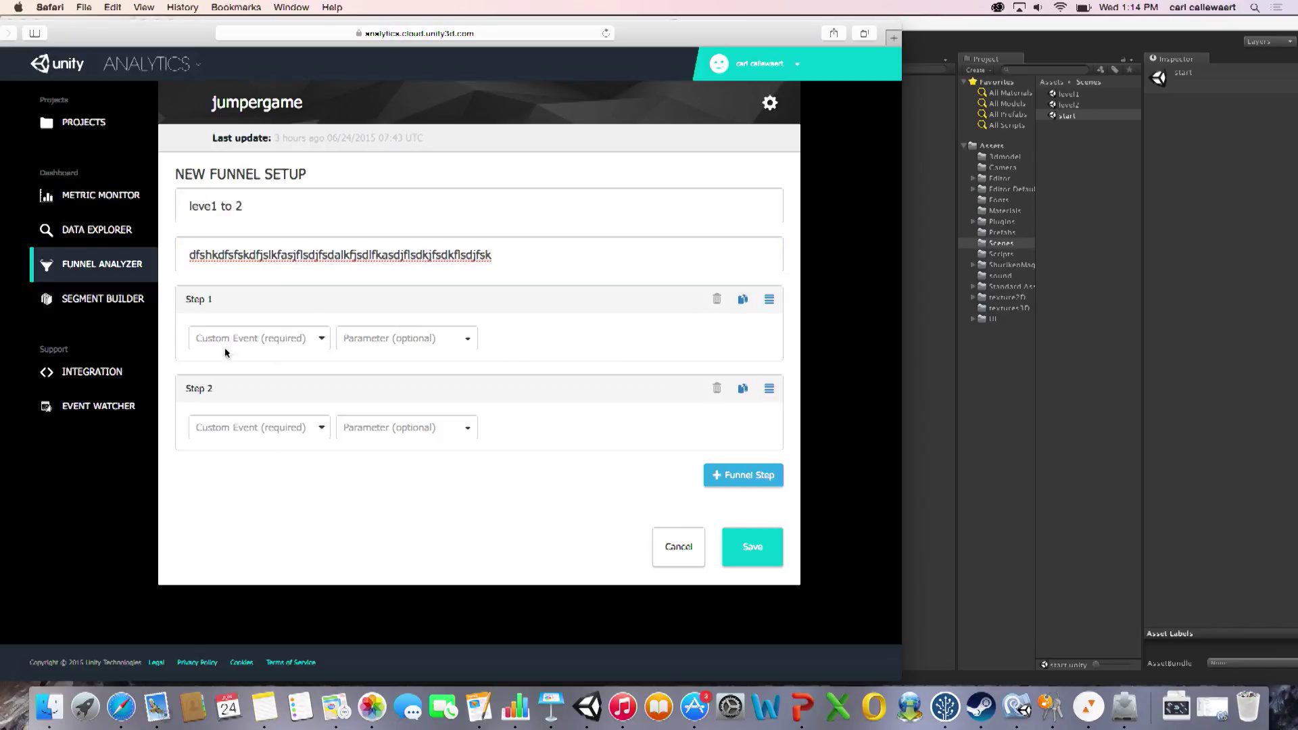
Step: Try Step 1 as gameOver with unity.name equals, clearing the 0 value
left_click(315, 339)
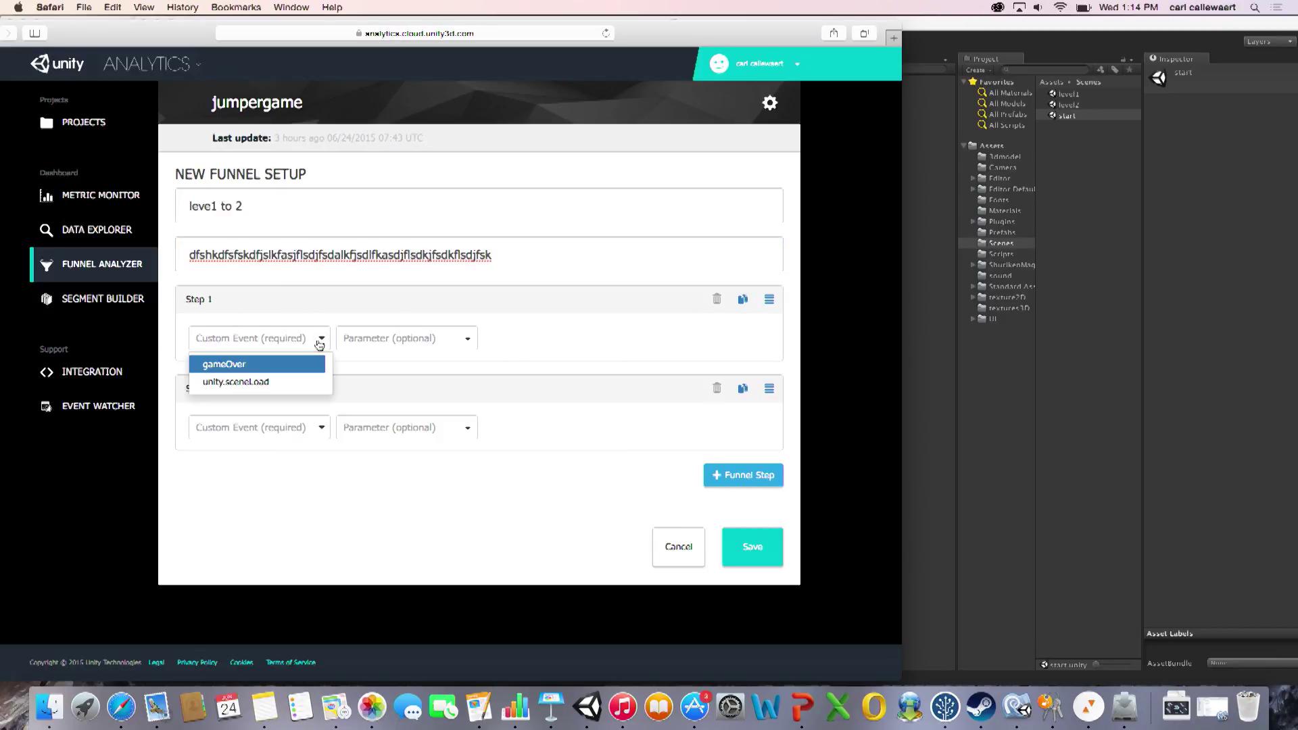
left_click(216, 391)
left_click(318, 338)
left_click(243, 365)
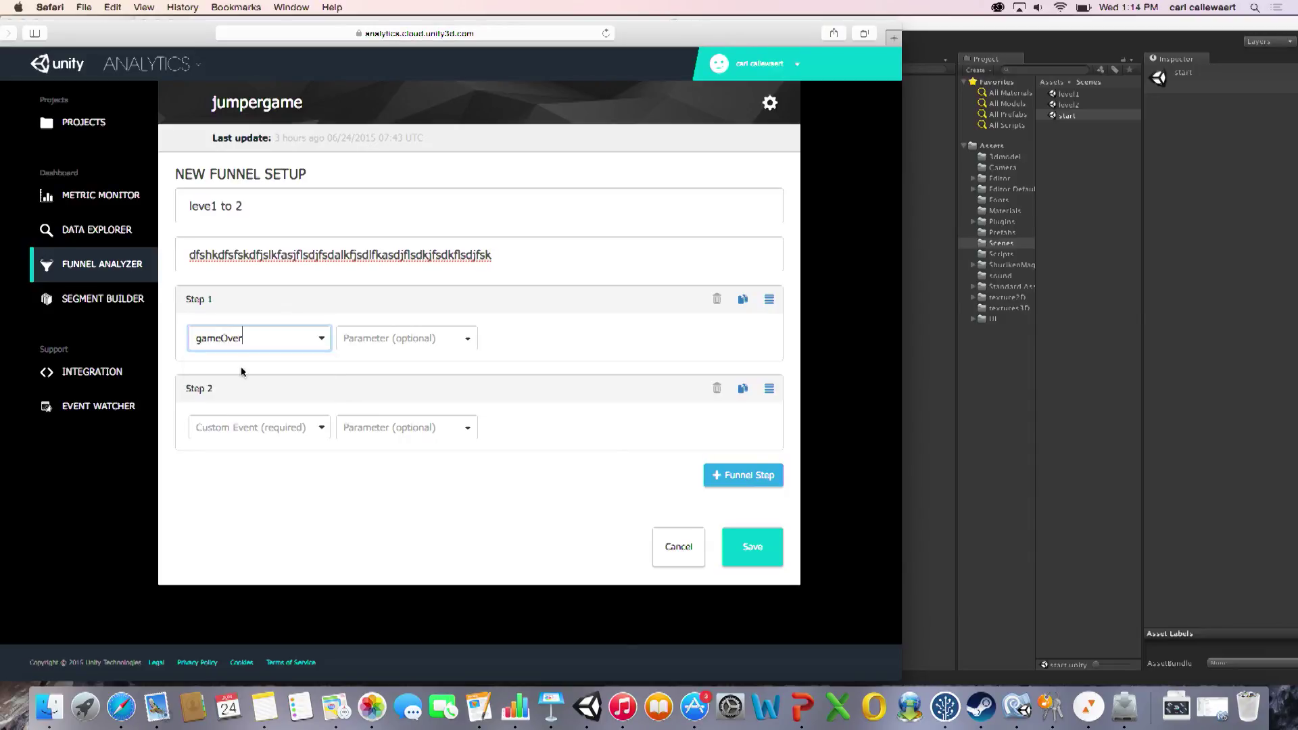
left_click(472, 347)
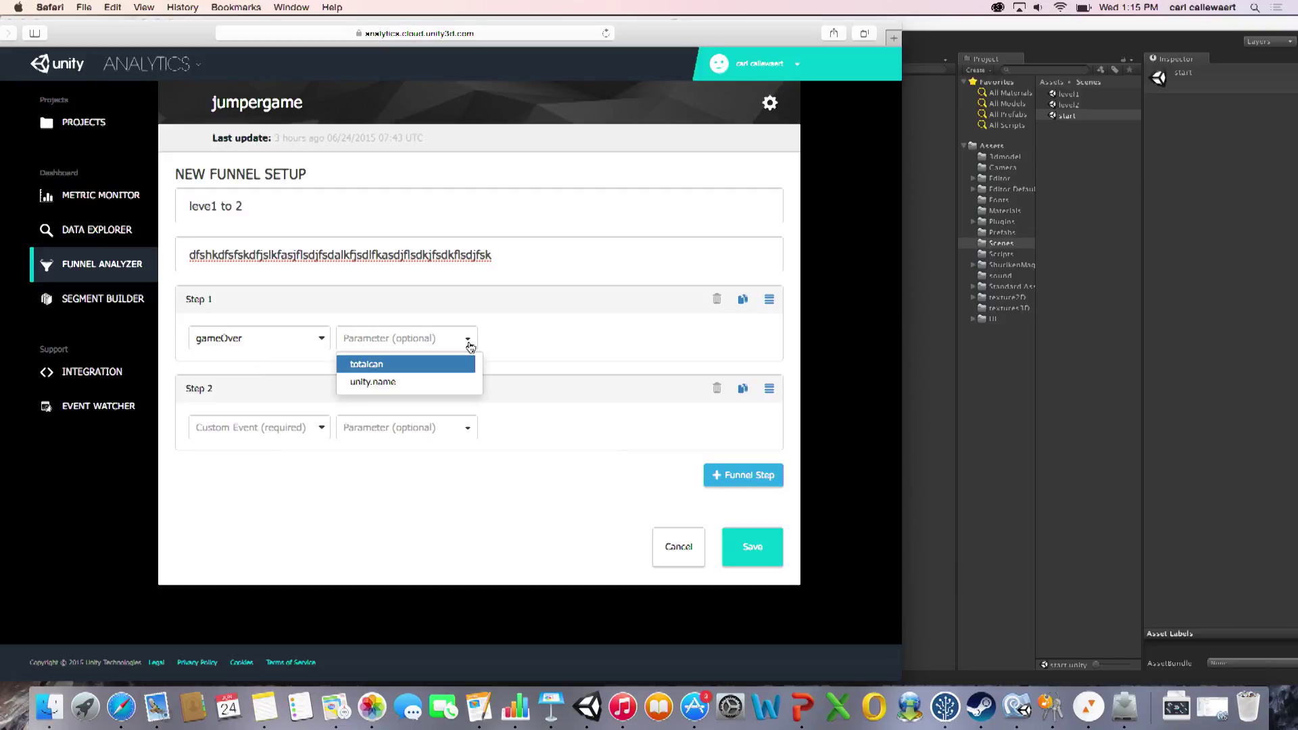
left_click(401, 383)
left_click(530, 339)
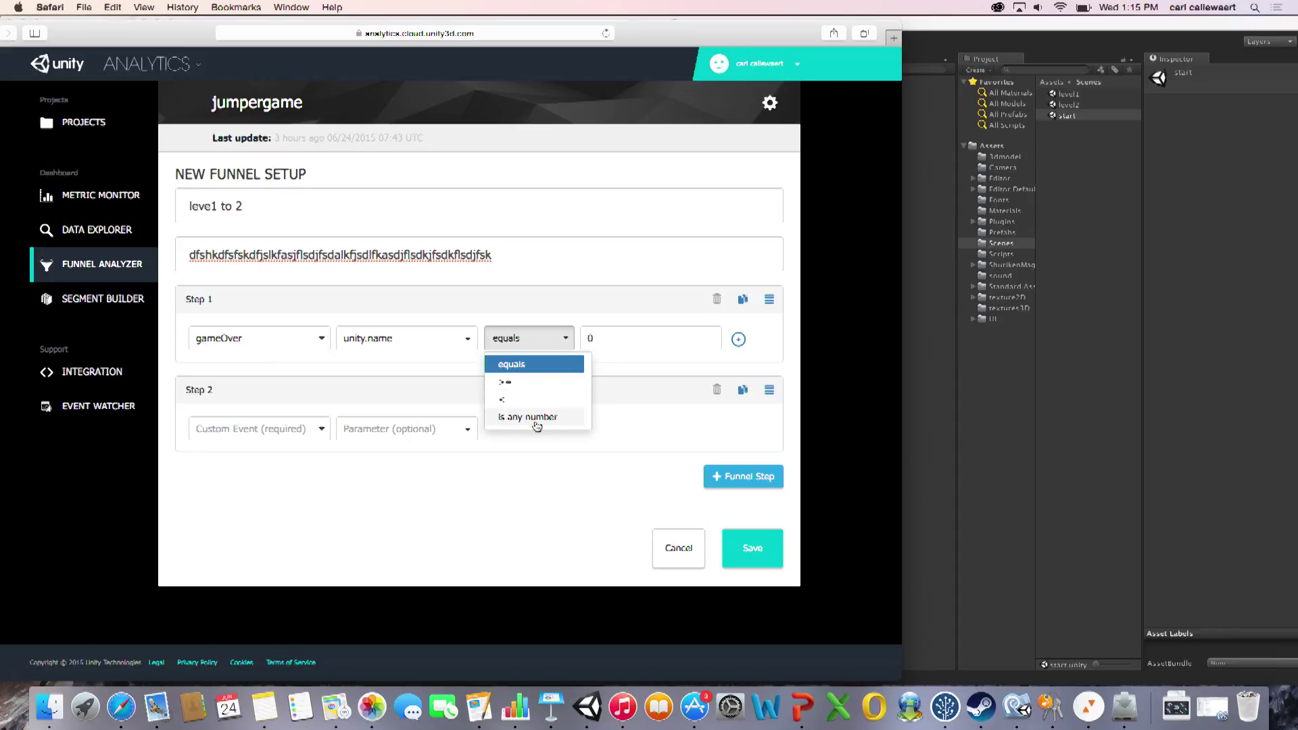
left_click(525, 370)
left_click(616, 337)
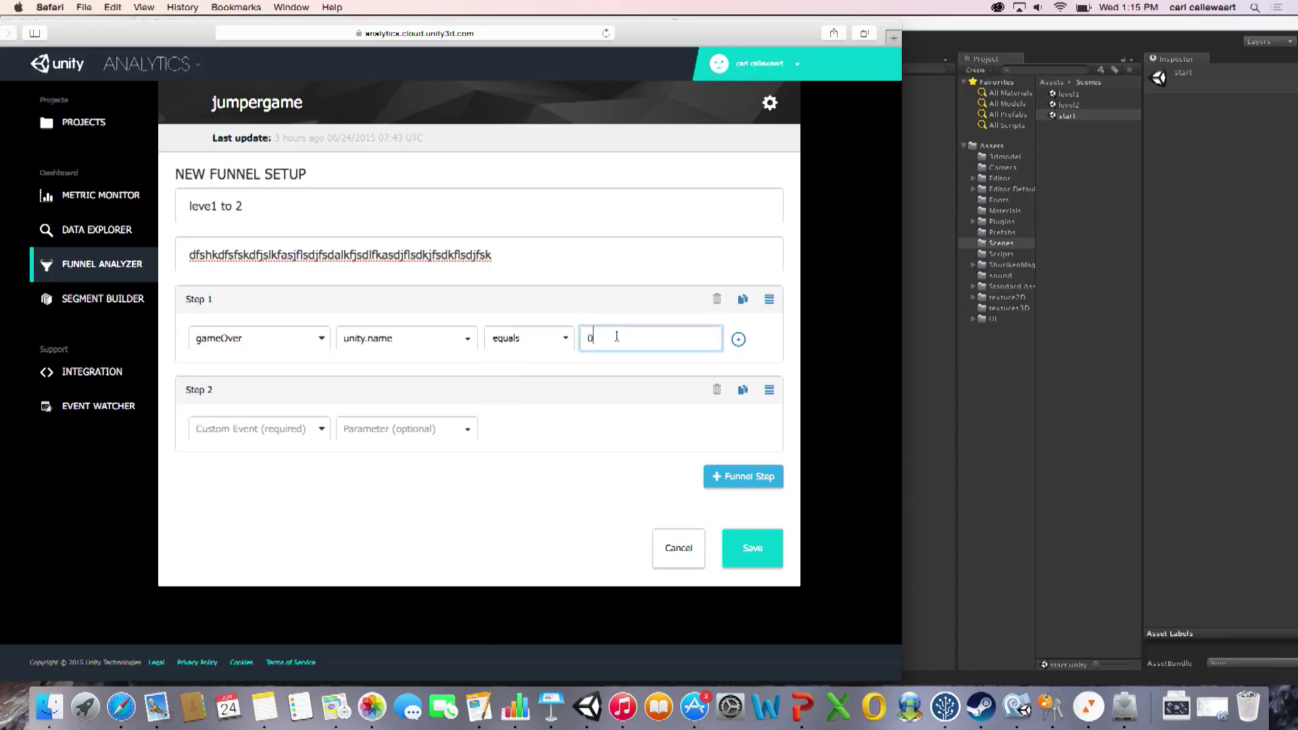
key("BackSpace")
Step: Change Step 1 to unity.sceneLoad with level_name equals 1
left_click(320, 337)
left_click(286, 383)
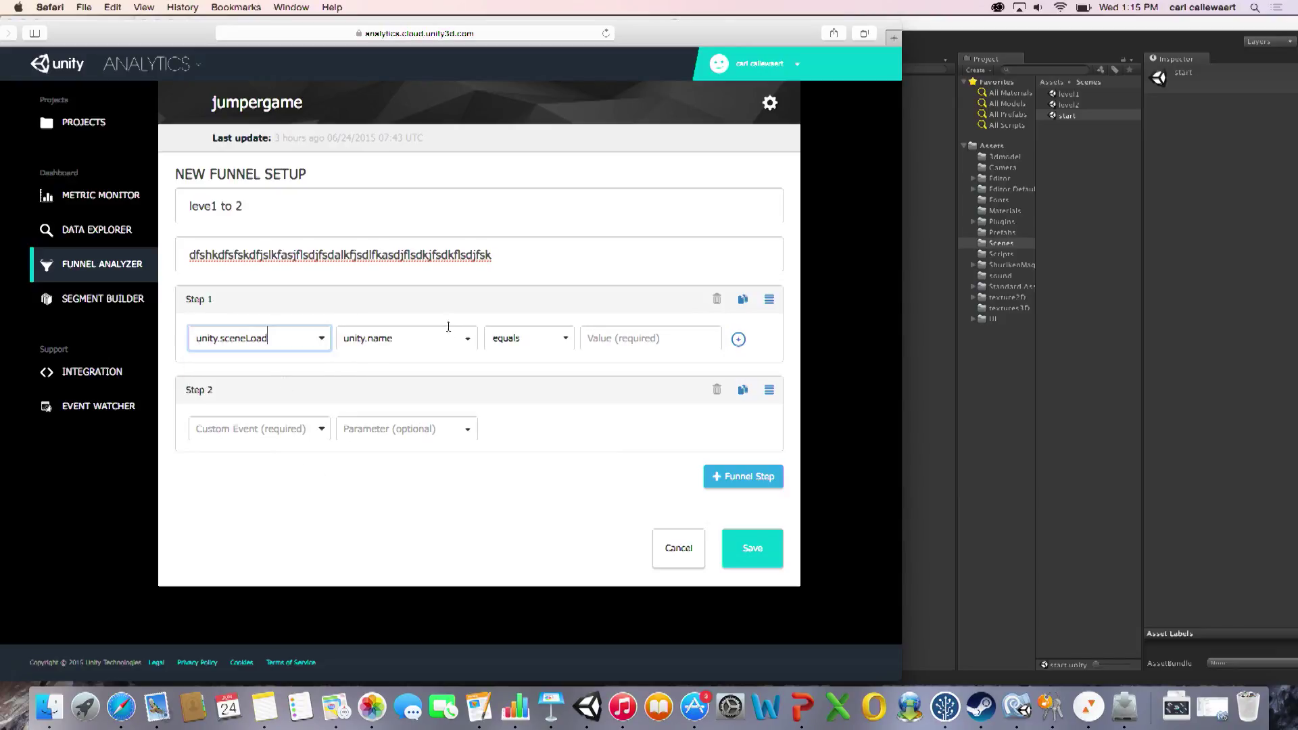
left_click(428, 336)
left_click(474, 346)
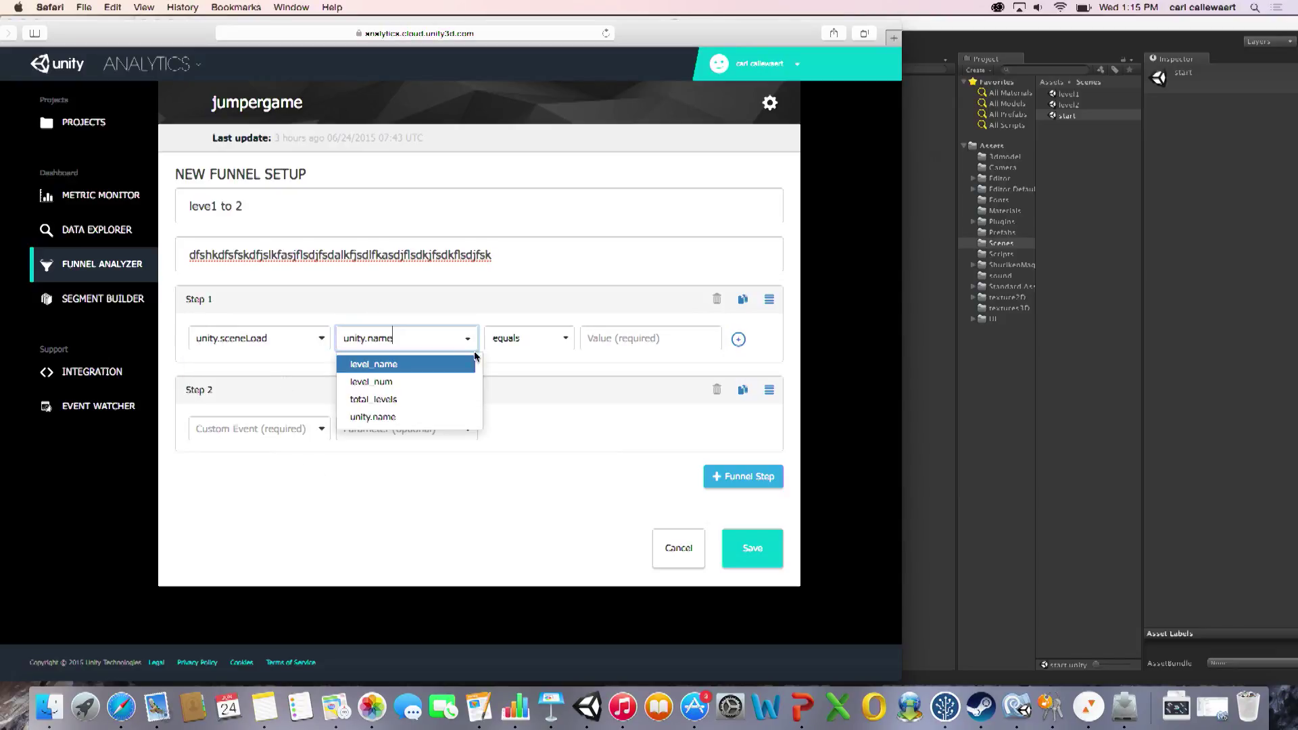
left_click(433, 369)
left_click(563, 339)
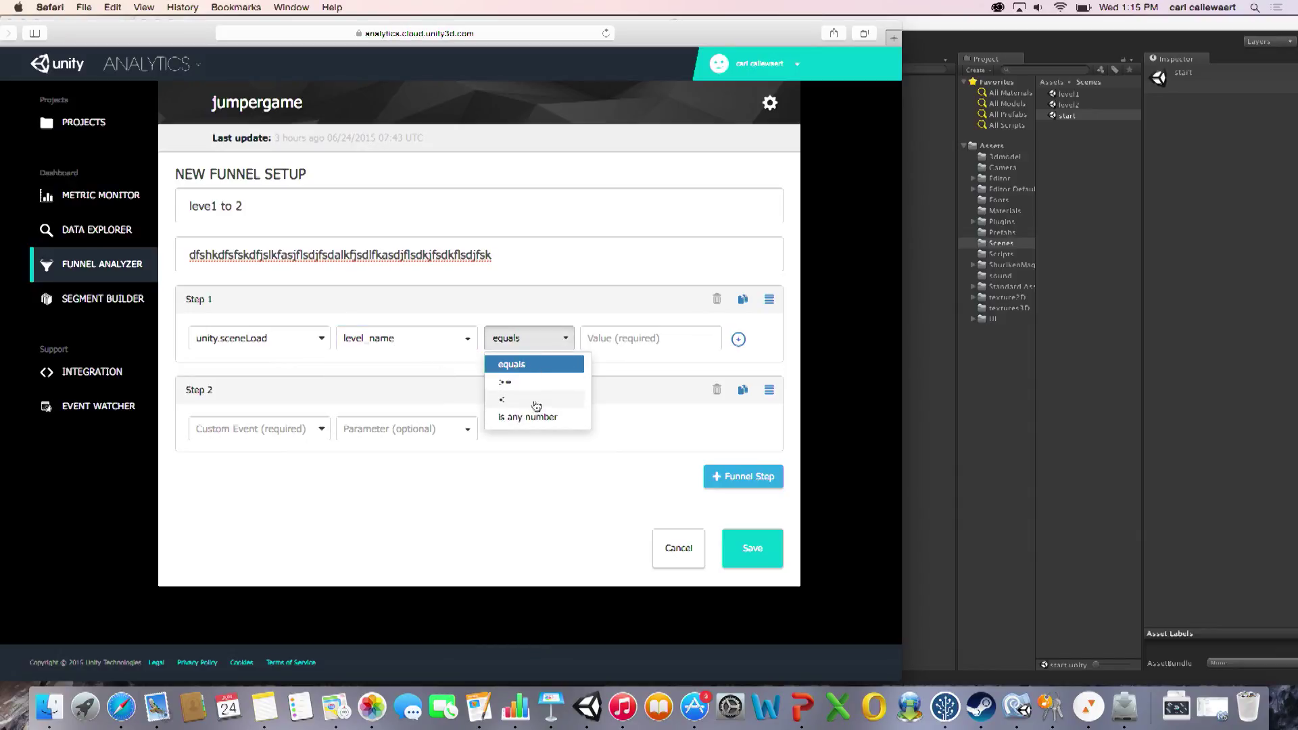
left_click(534, 417)
left_click(541, 338)
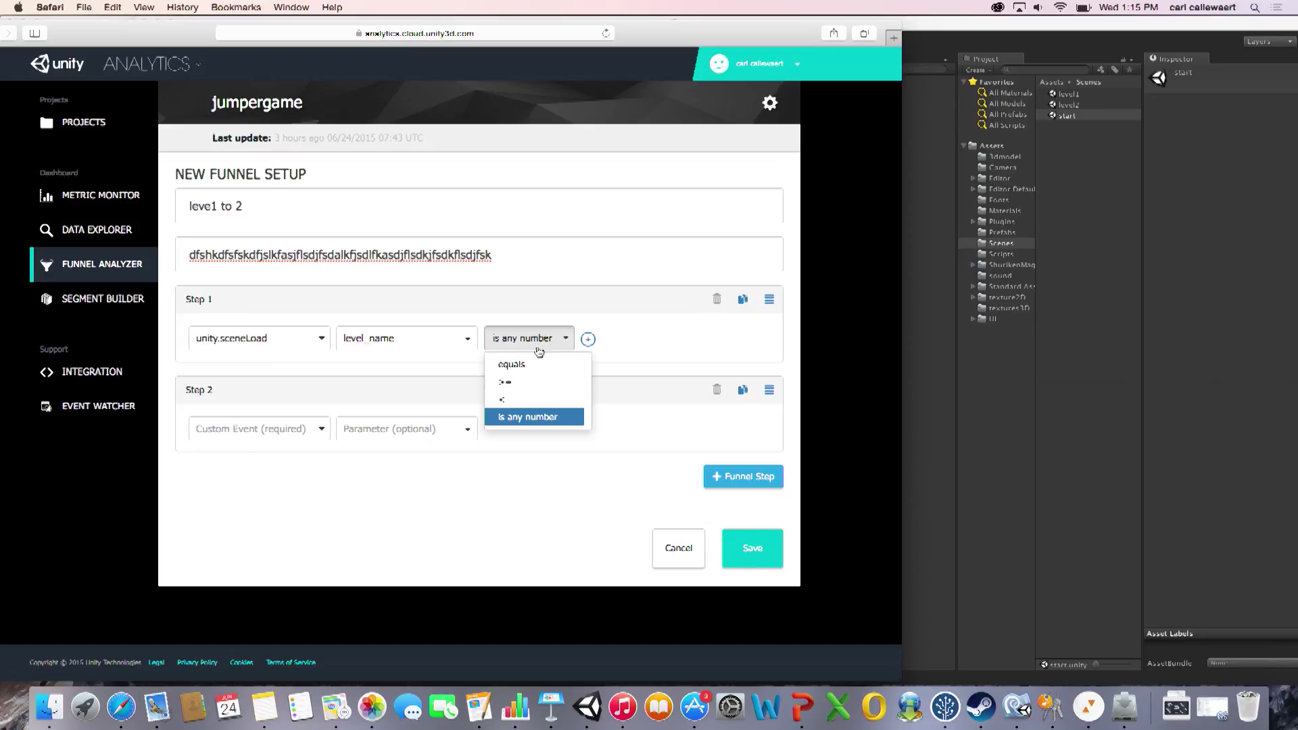
left_click(515, 365)
left_click(628, 345)
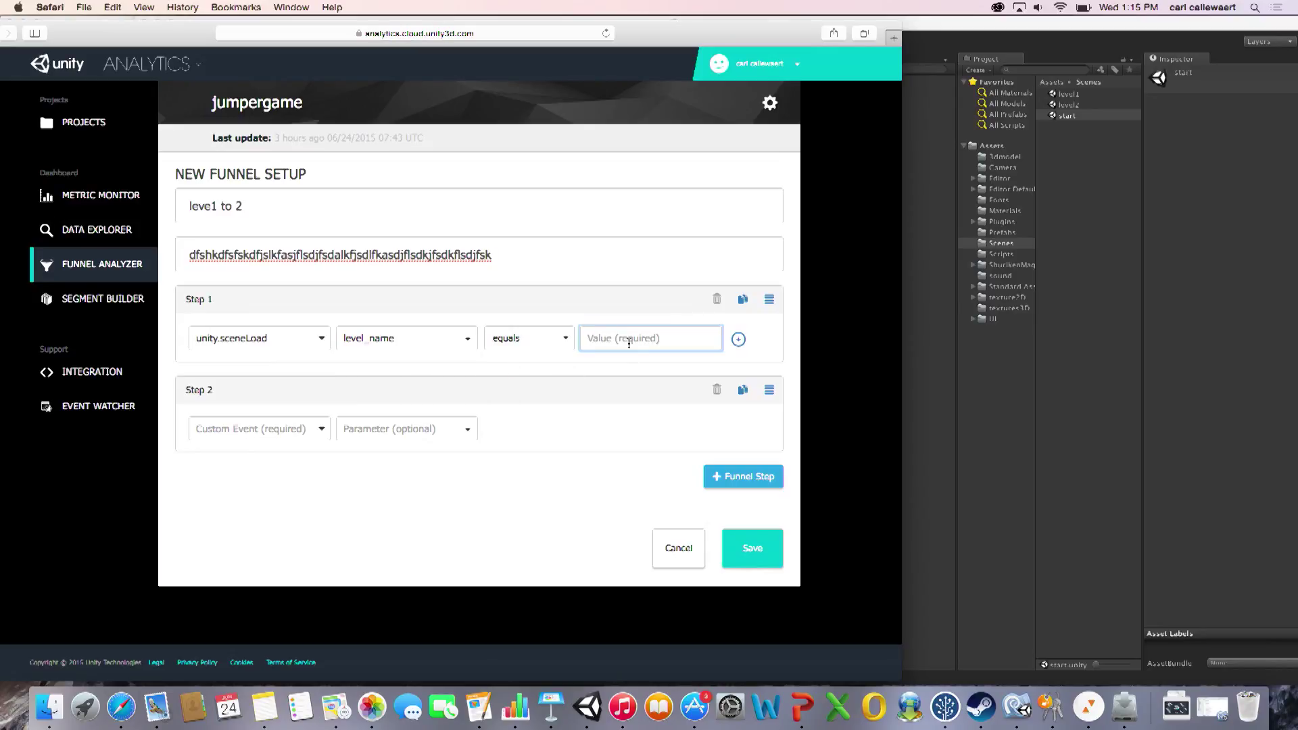
type("1")
left_click(633, 412)
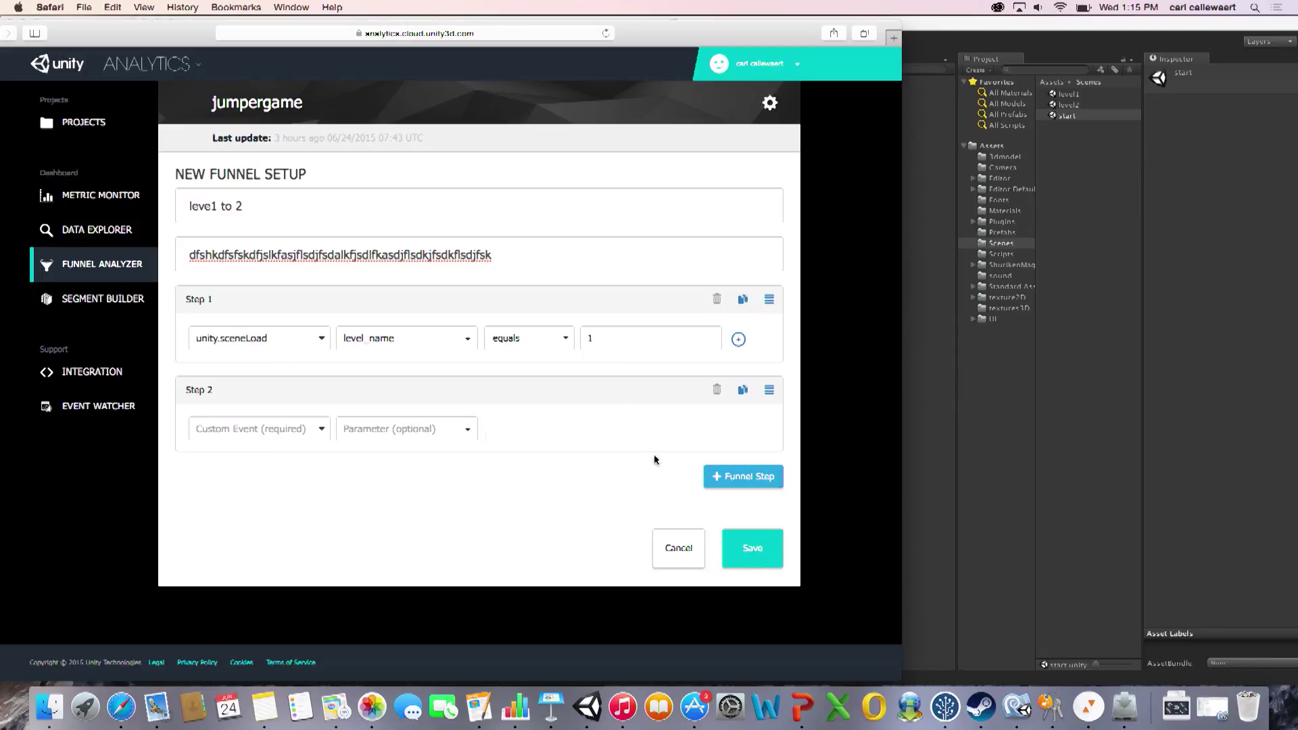
Step: Set Step 2 to unity.sceneLoad with level_num equals 2, and switch Step 1's parameter to level_num
left_click(321, 432)
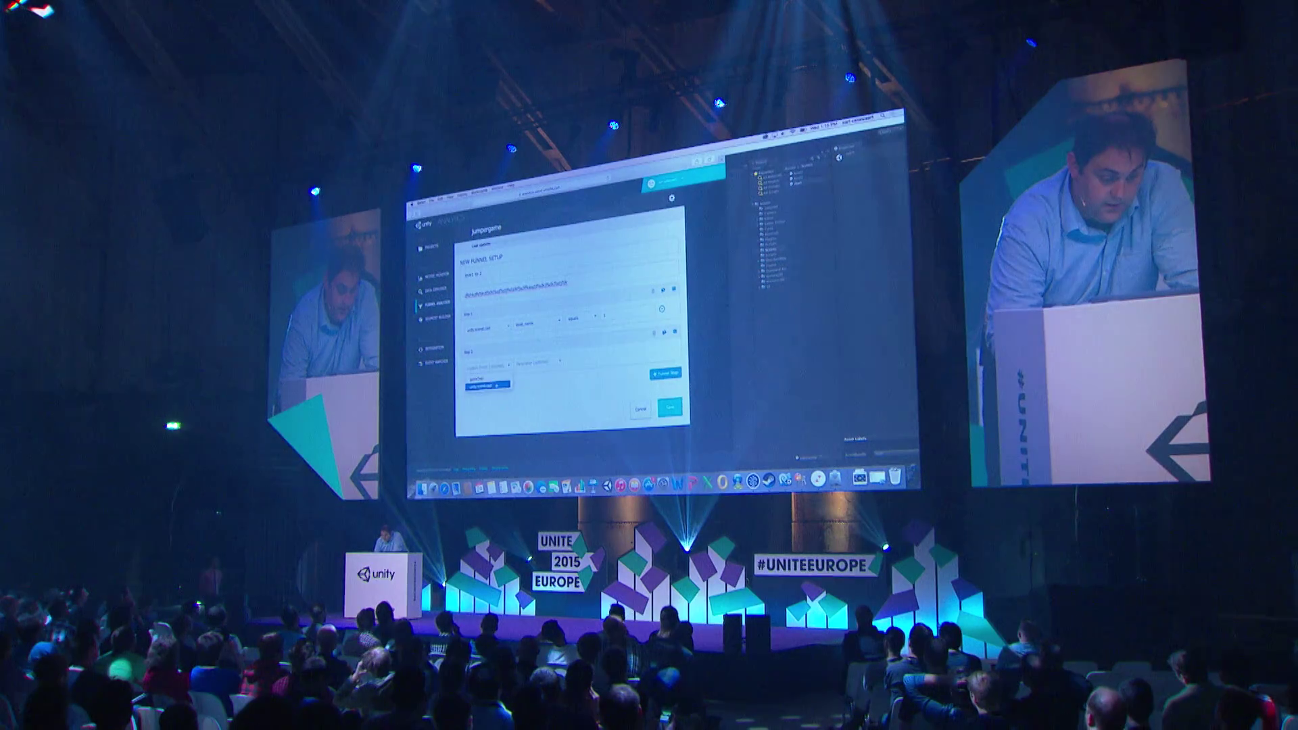
left_click(486, 385)
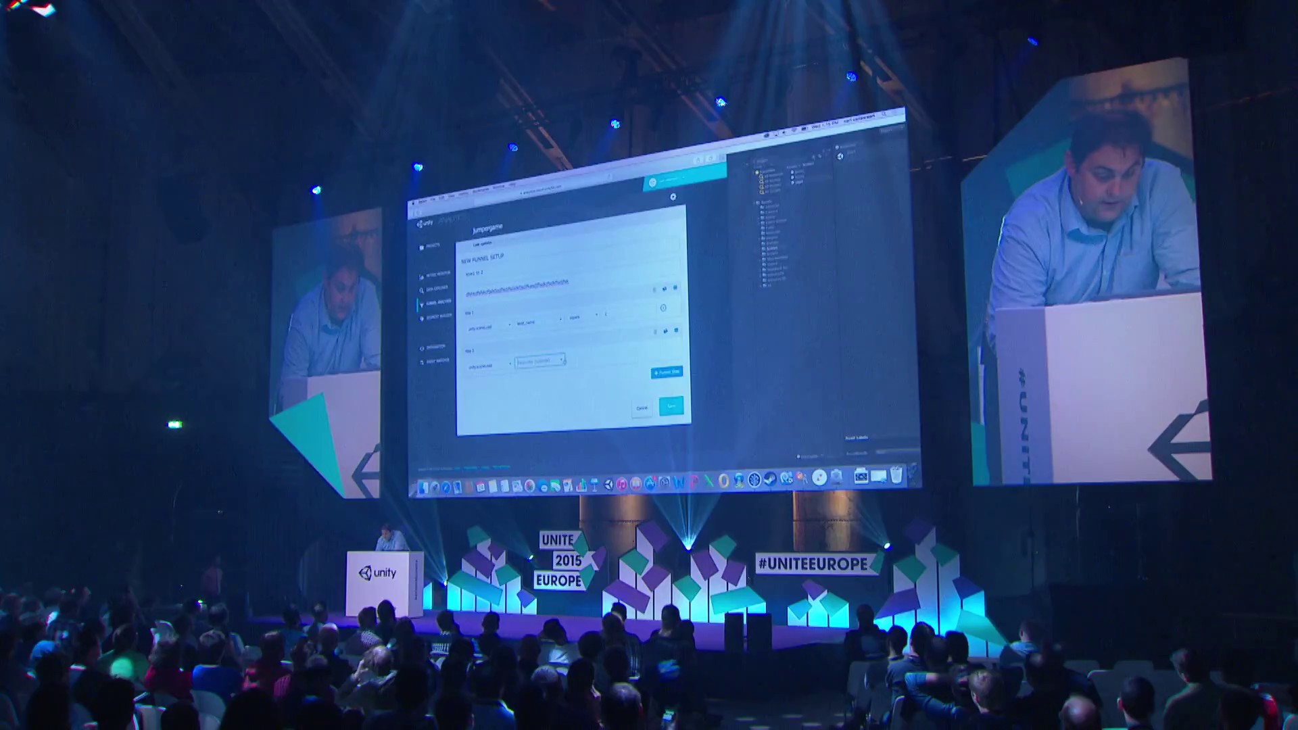
left_click(560, 362)
left_click(541, 373)
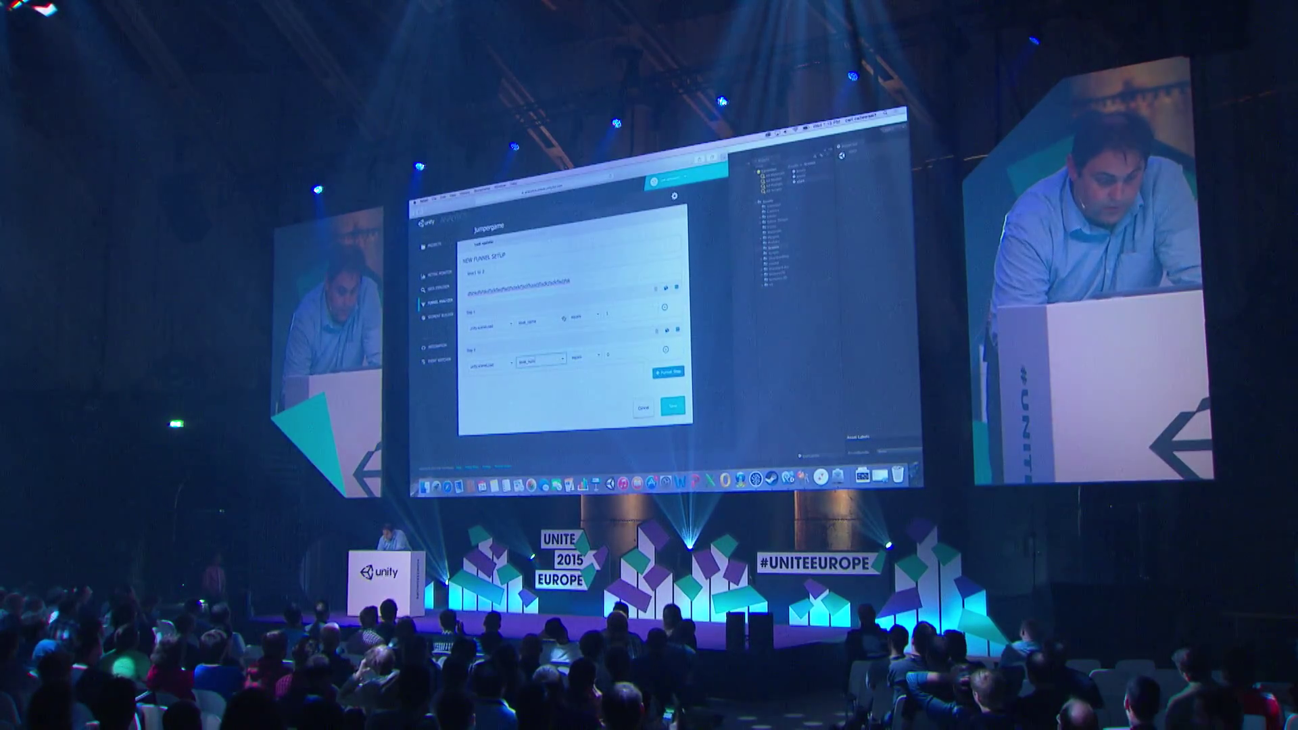
left_click(544, 322)
left_click(530, 340)
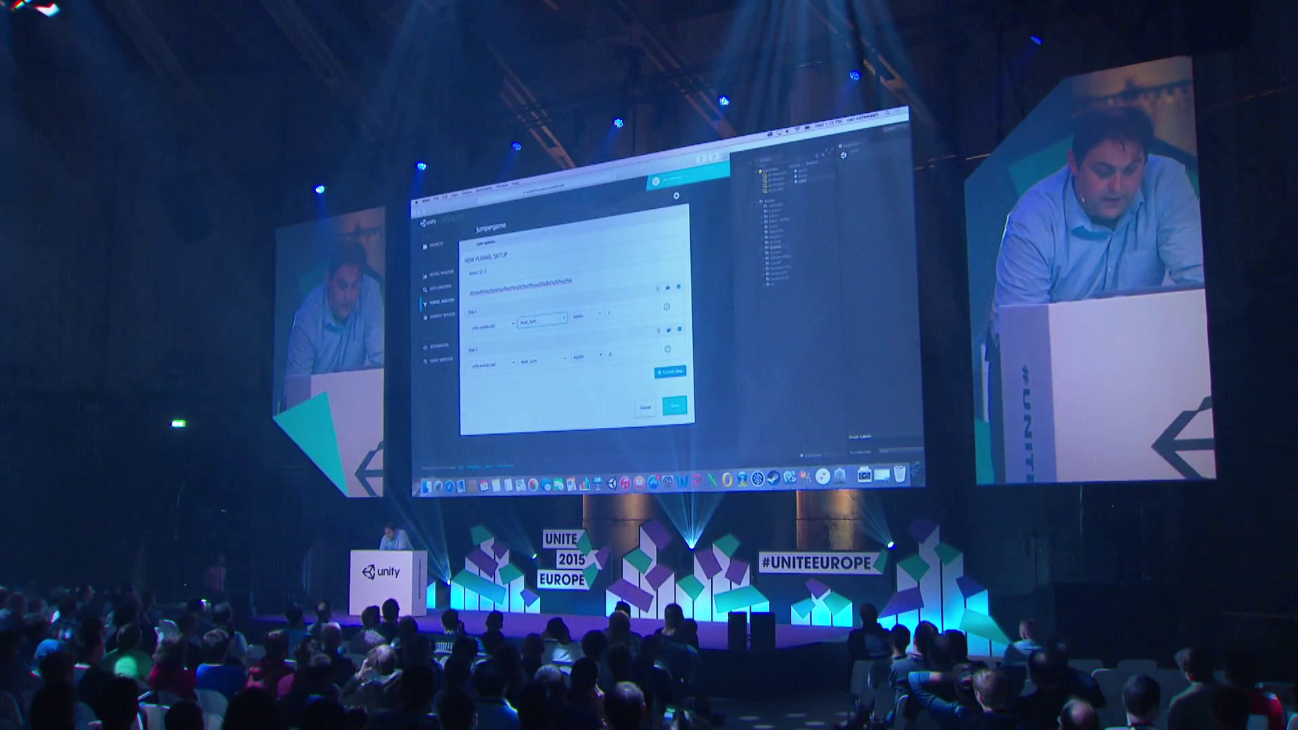
left_click(632, 351)
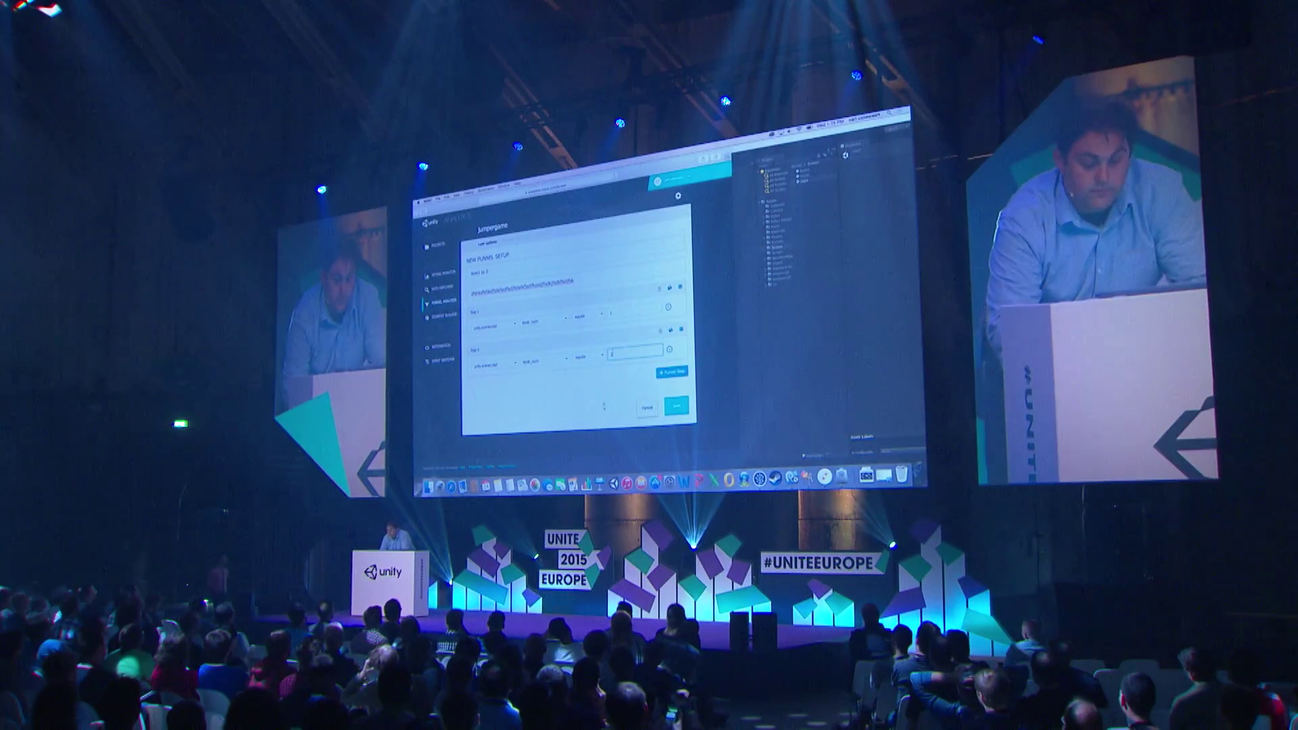
Step: Remove the empty Steps 3 and 4 and save the two-step funnel
left_click(741, 481)
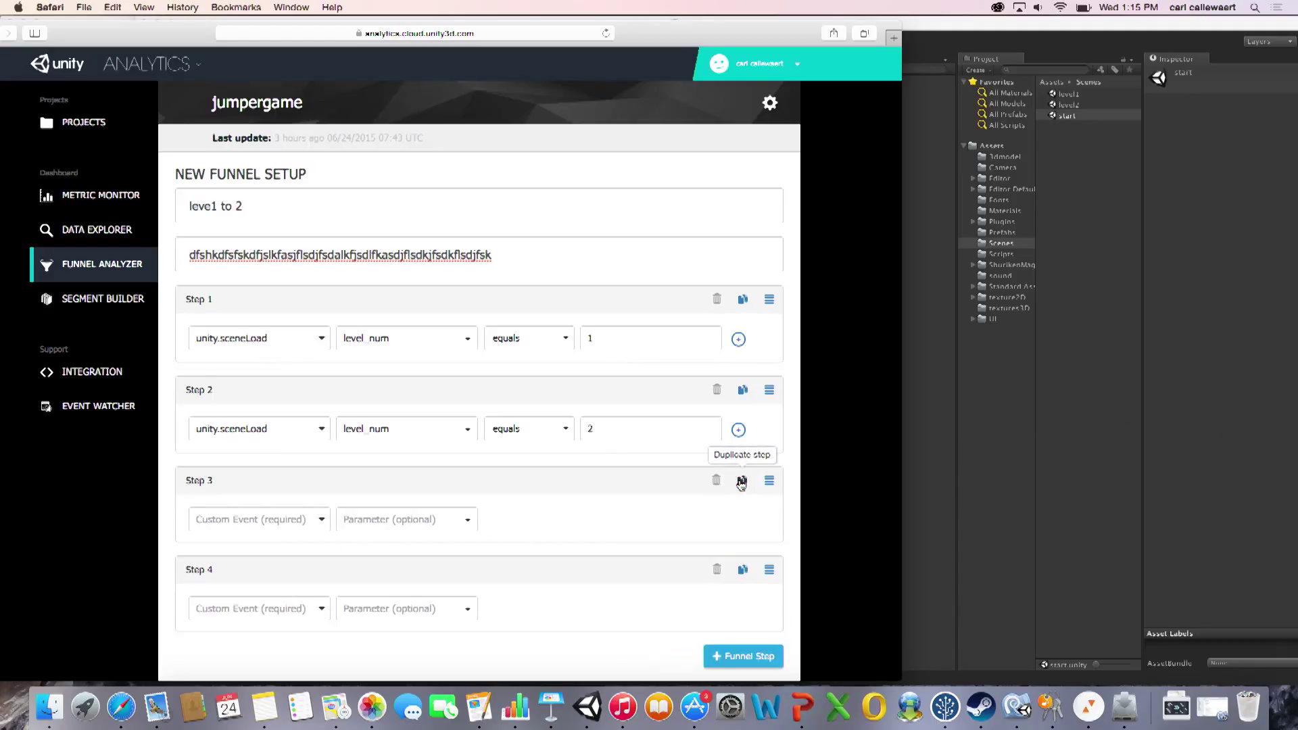
scroll(728, 586, "down", 3)
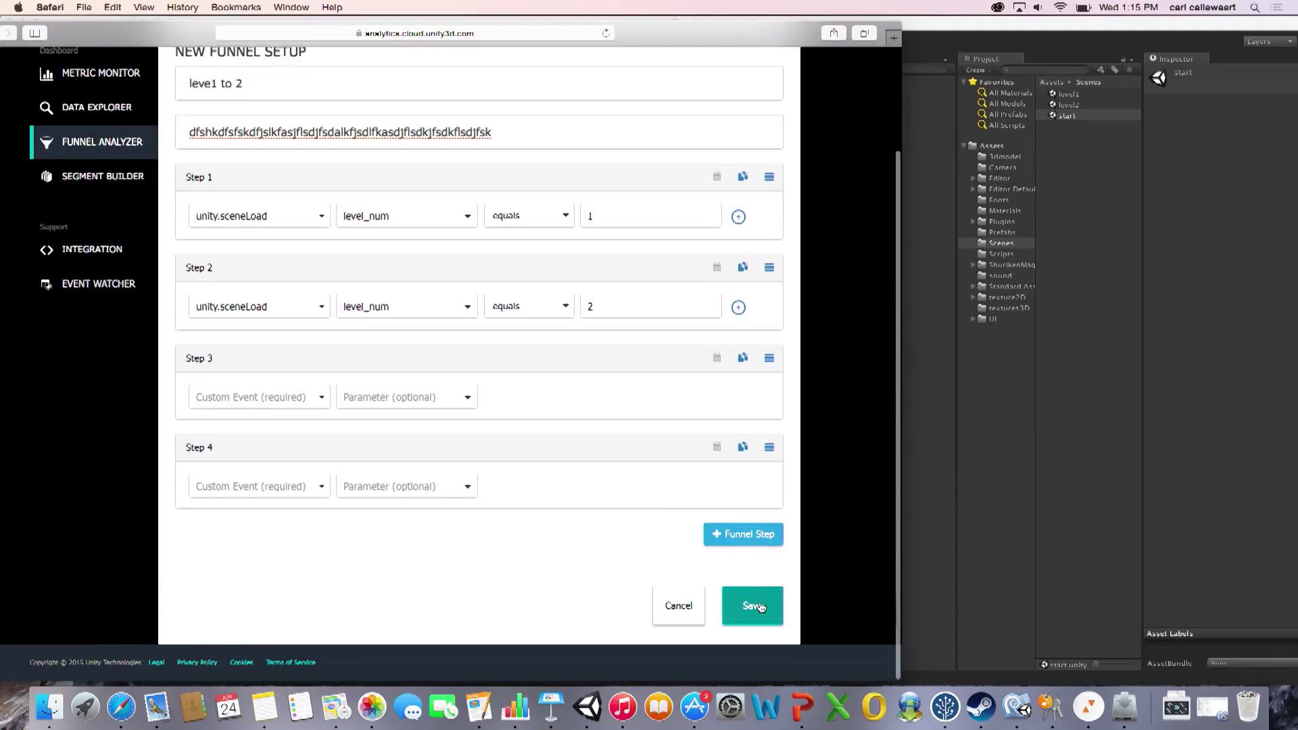
left_click(752, 606)
left_click(607, 273)
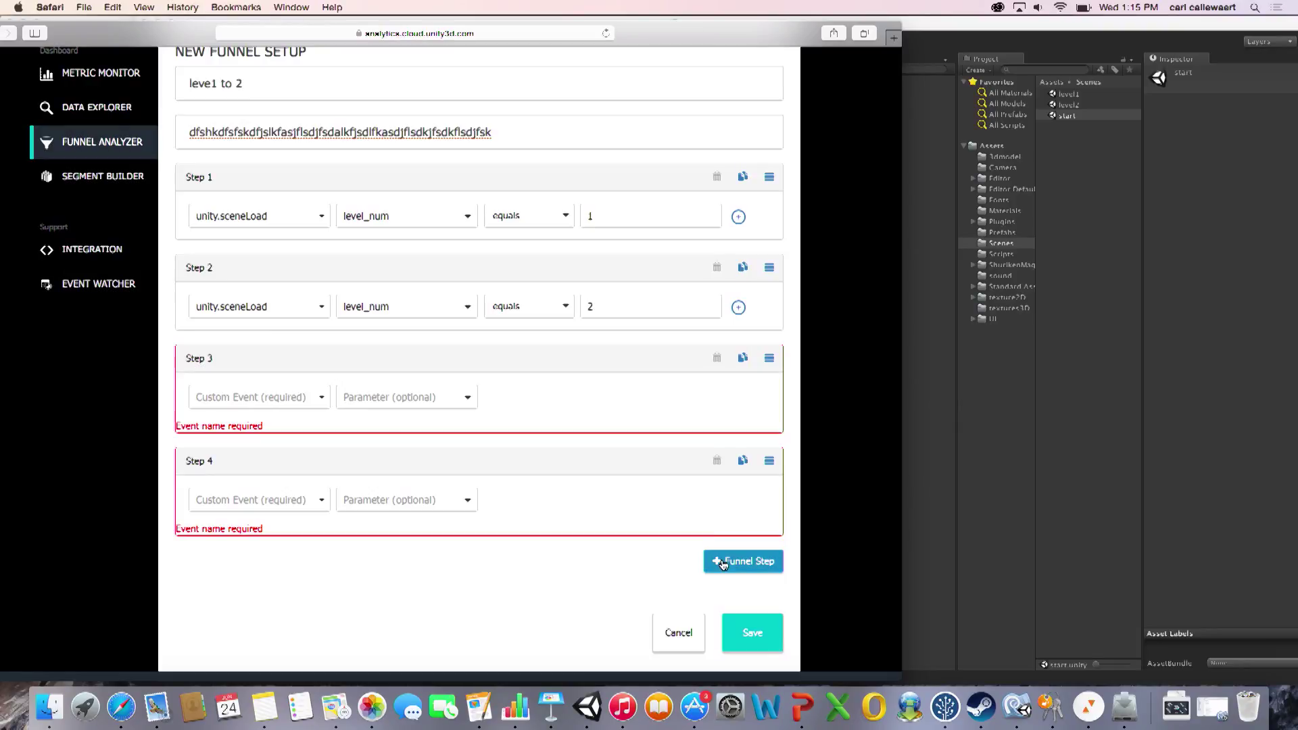
left_click(716, 460)
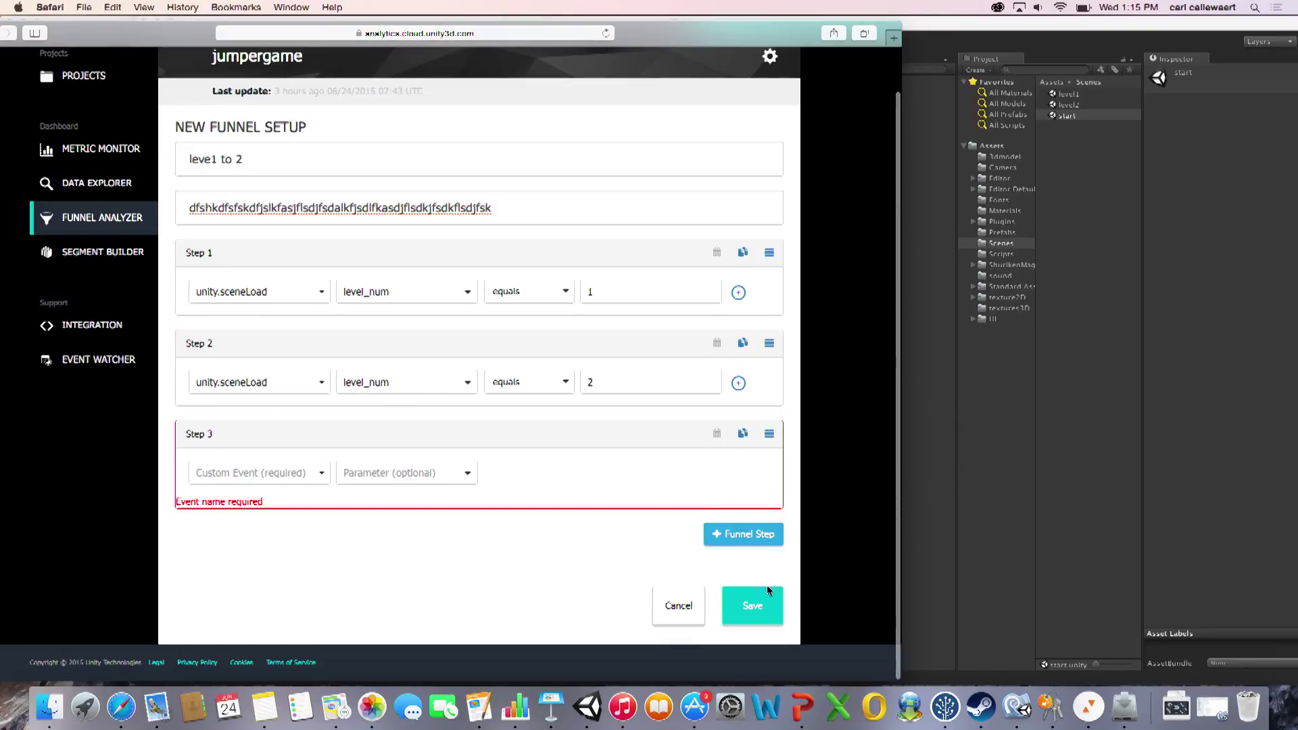
left_click(713, 435)
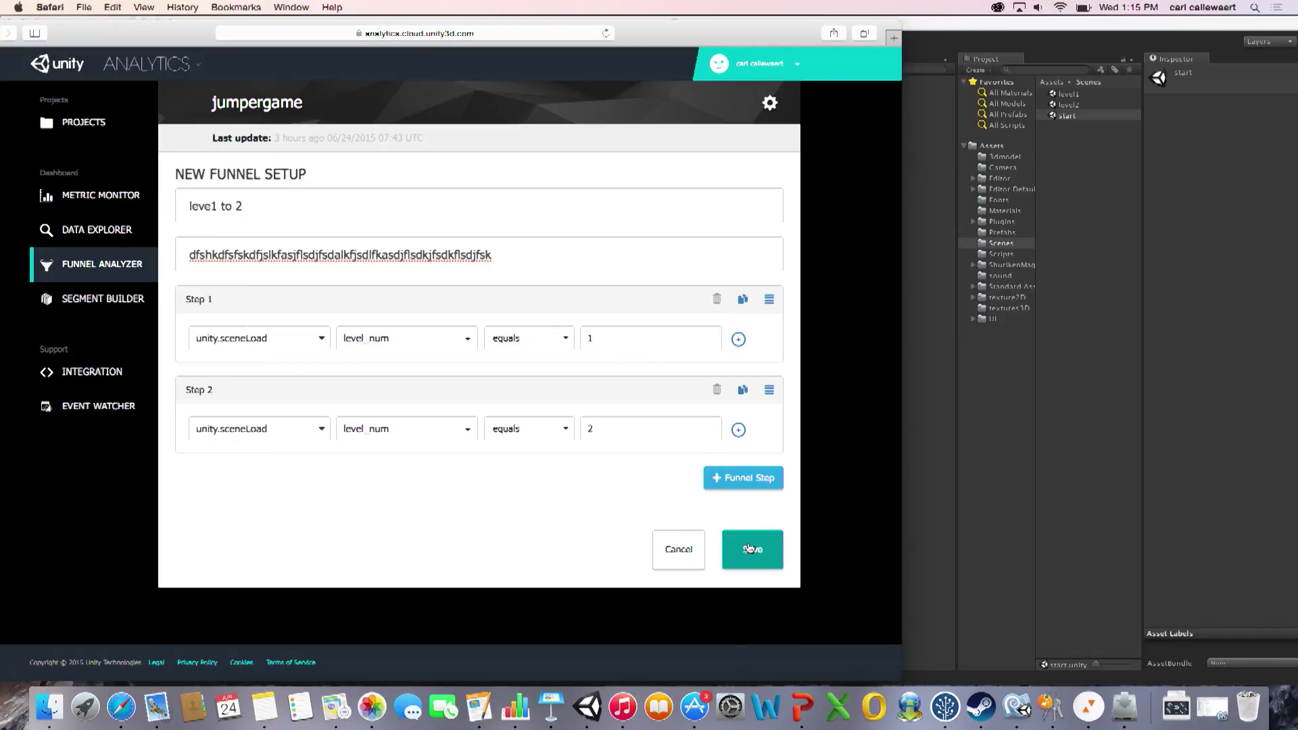
left_click(749, 548)
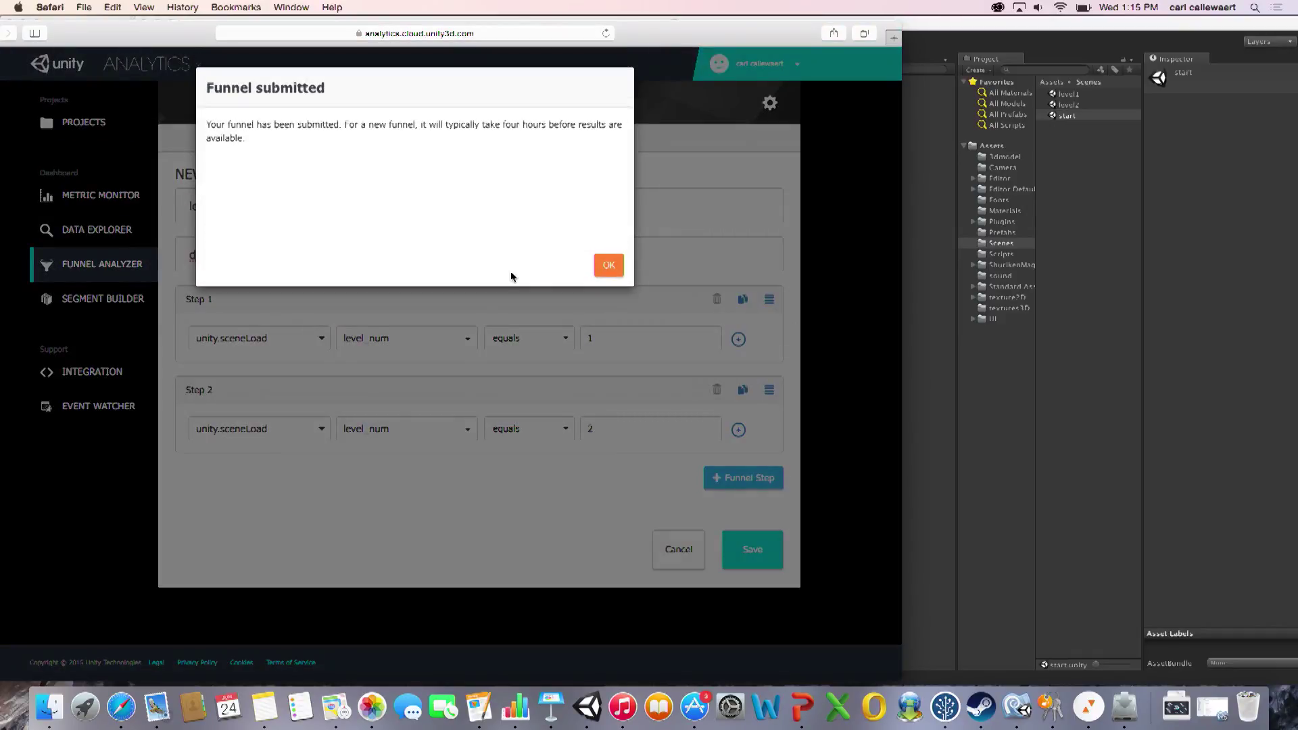
Step: Acknowledge the submission and view the From_level1_to_level2 funnel chart's bar values
left_click(614, 264)
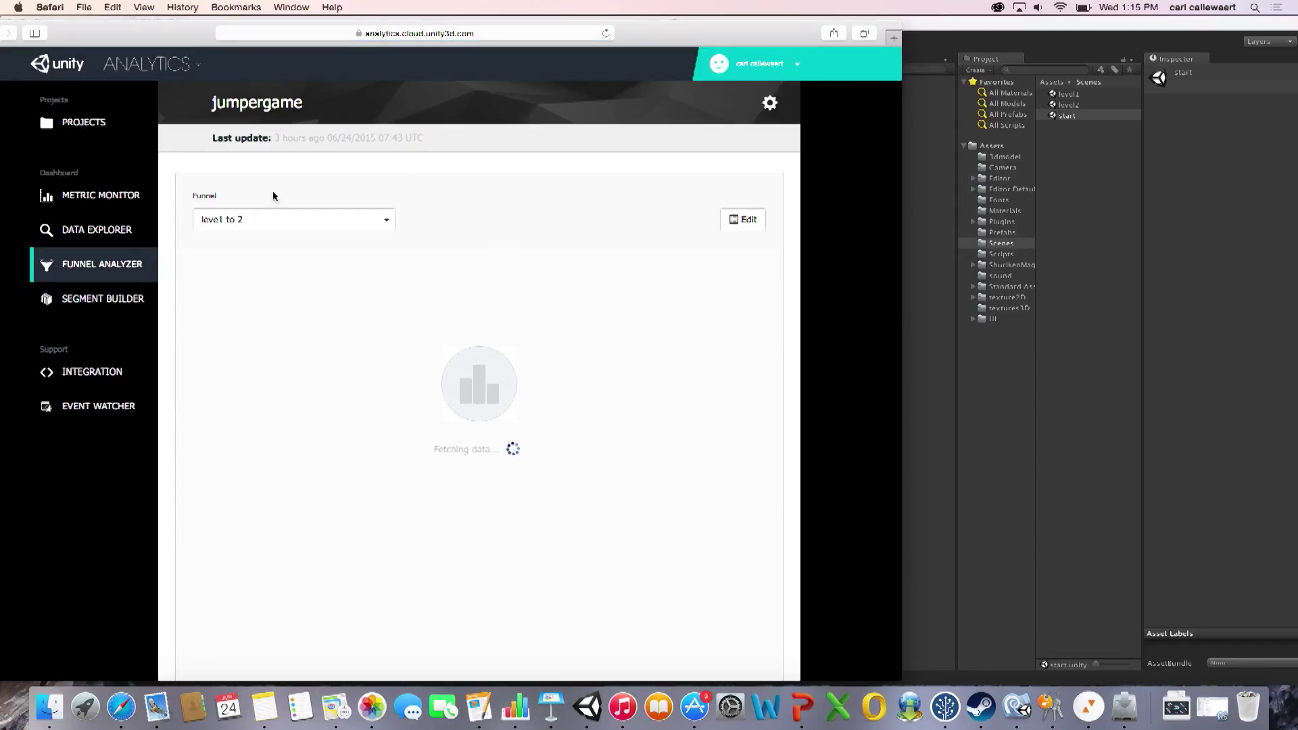
left_click(82, 267)
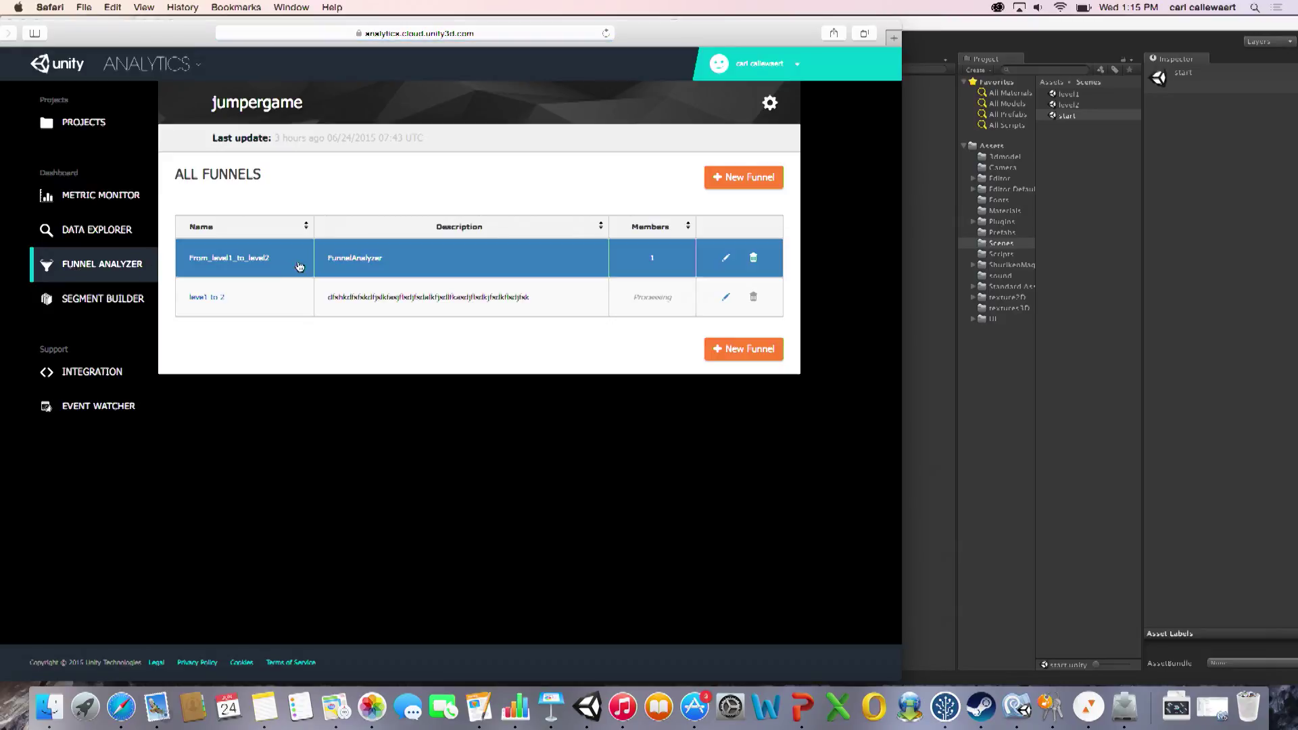
left_click(245, 258)
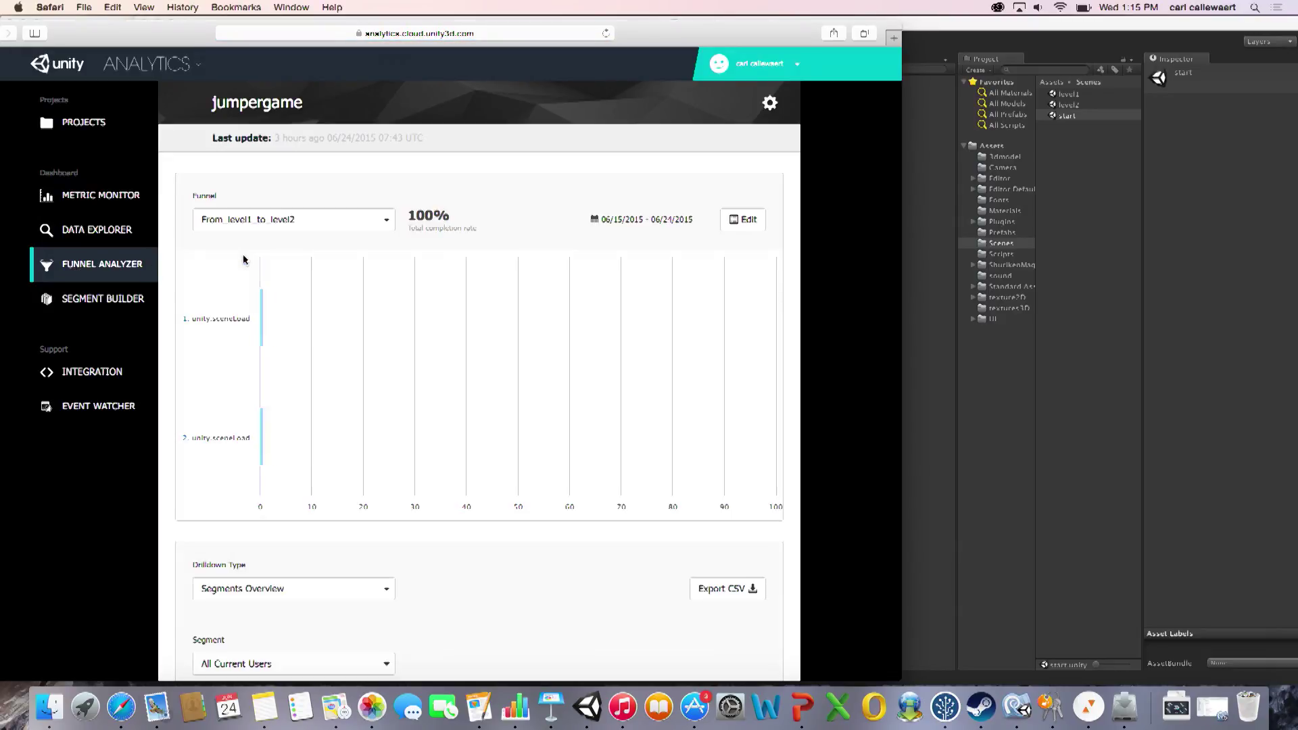
mouse_move(514, 319)
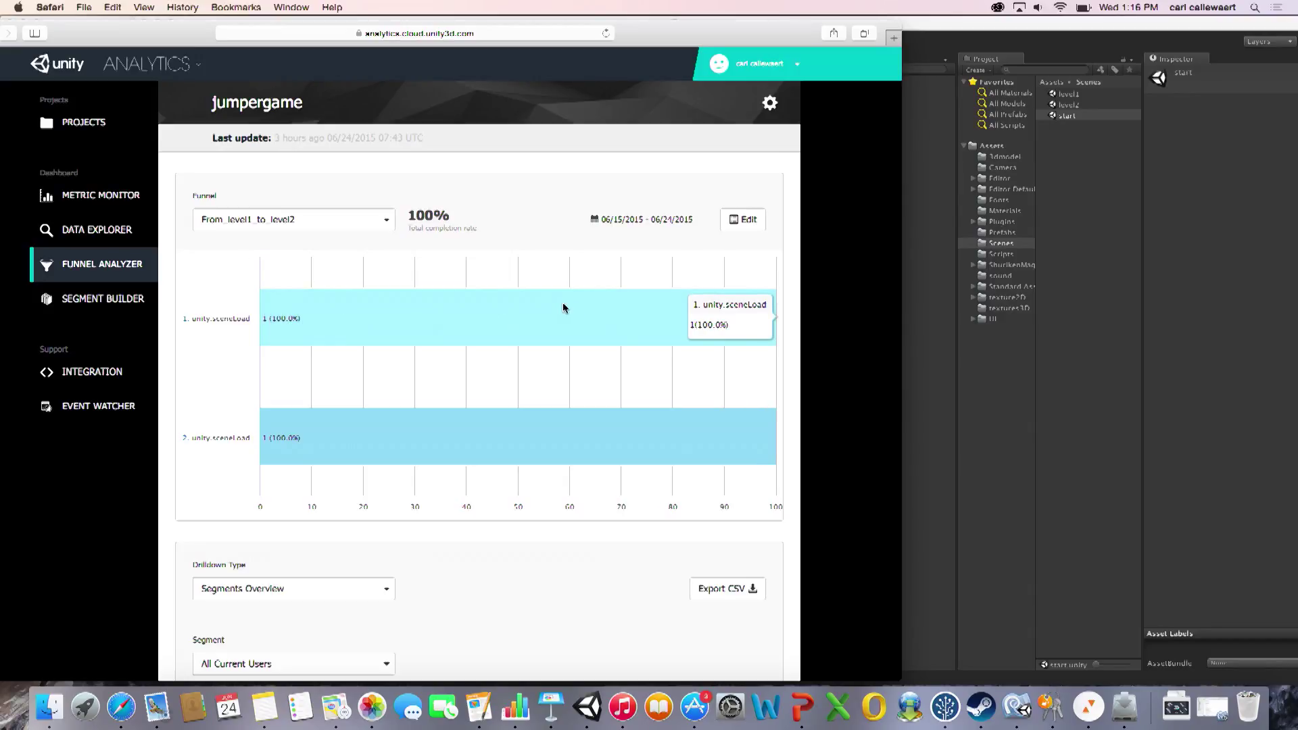
mouse_move(406, 452)
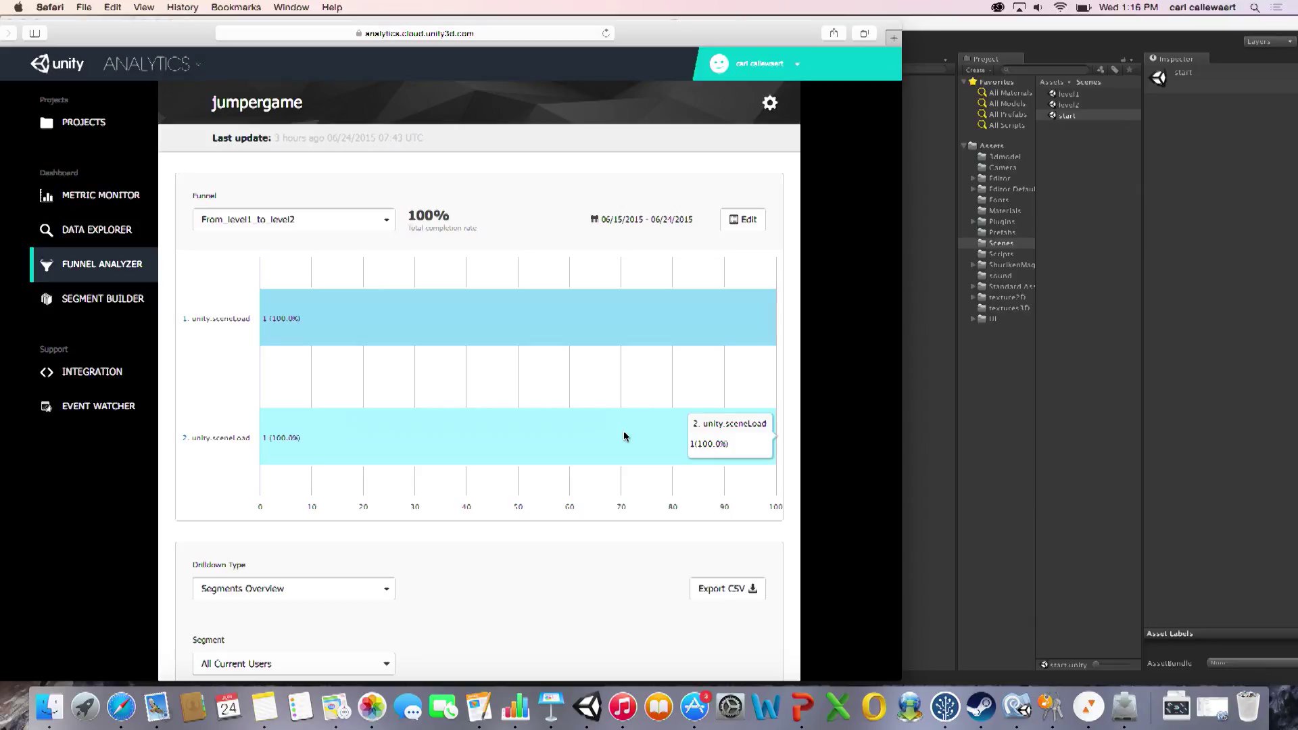
mouse_move(730, 295)
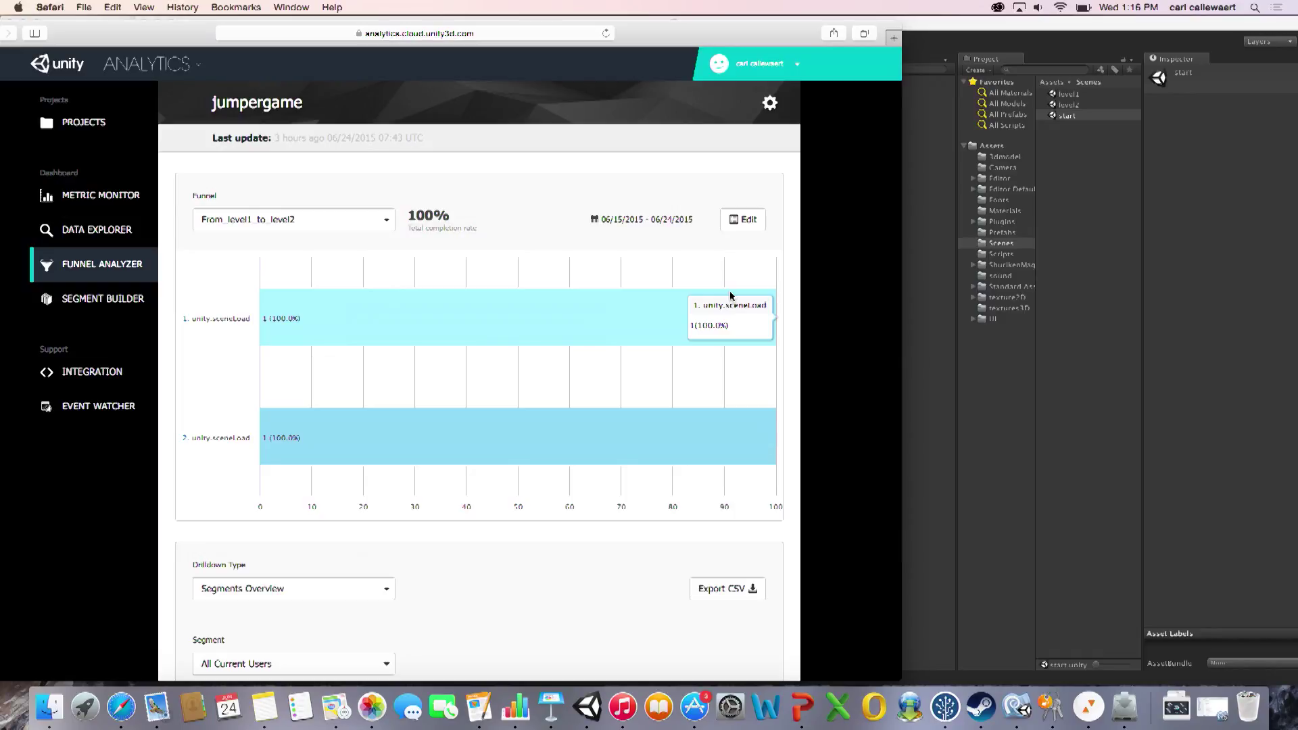
mouse_move(668, 453)
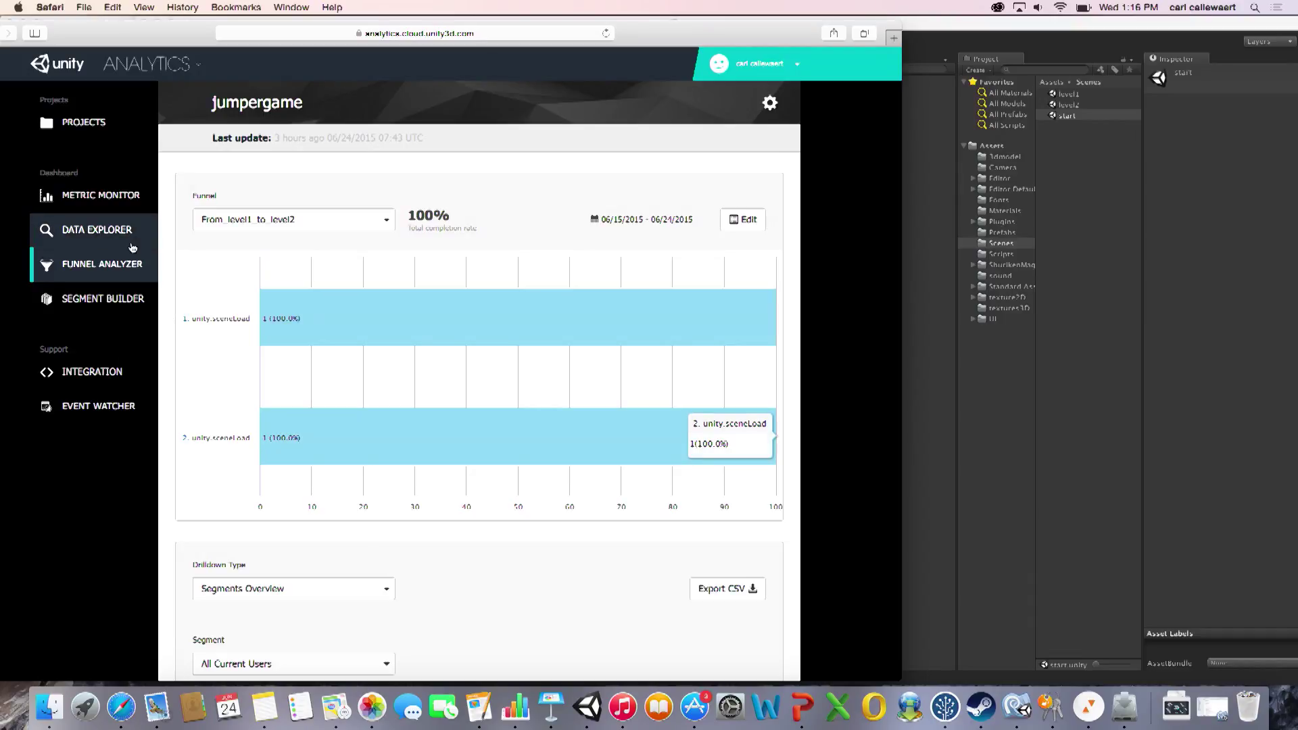
Step: Close Unity's Build Settings window, shift the editor slightly left, and return to Safari
left_click(1049, 35)
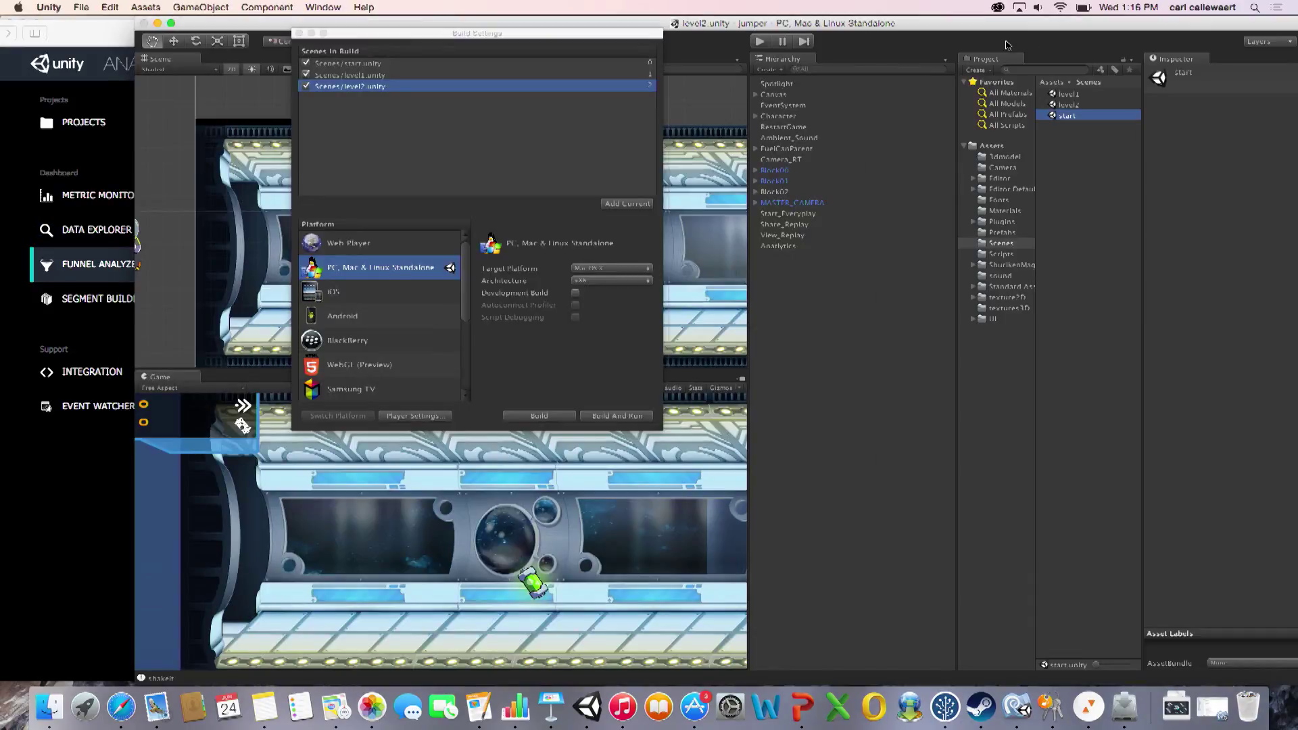
left_click(300, 33)
left_click_drag(327, 26, 274, 24)
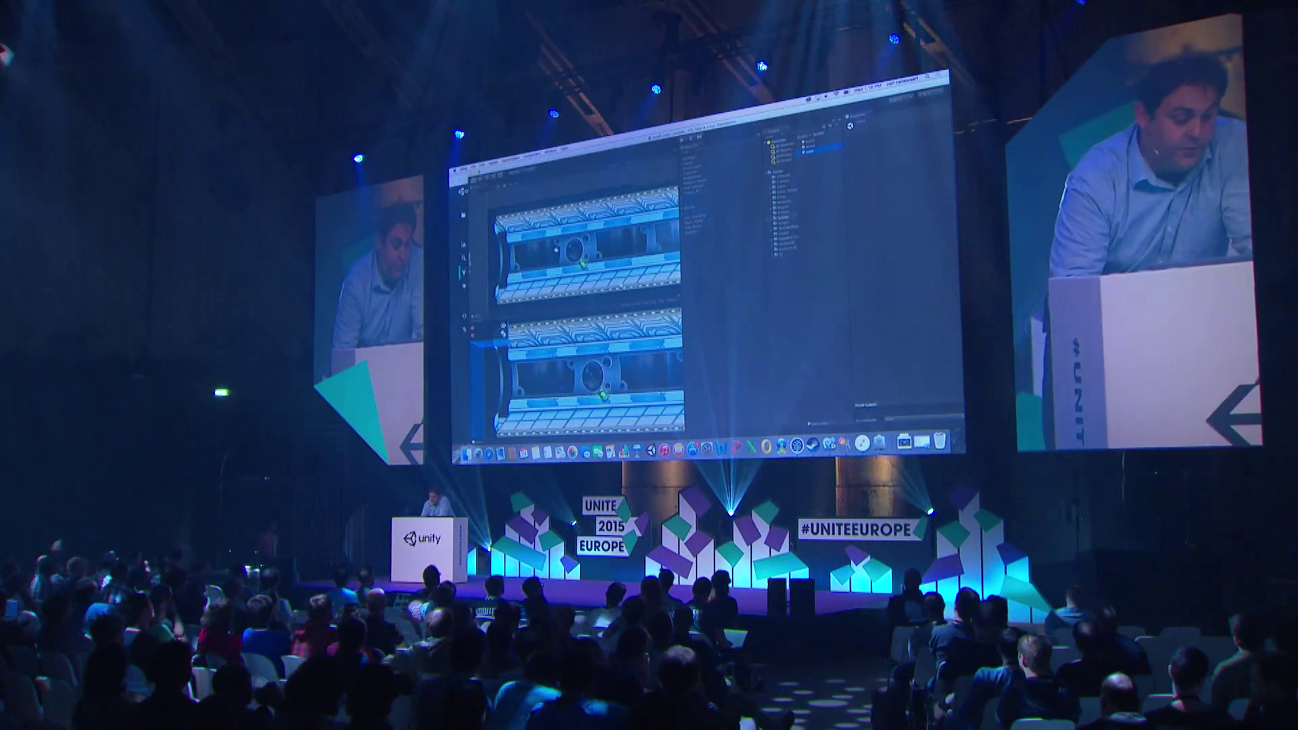
key("super+Tab")
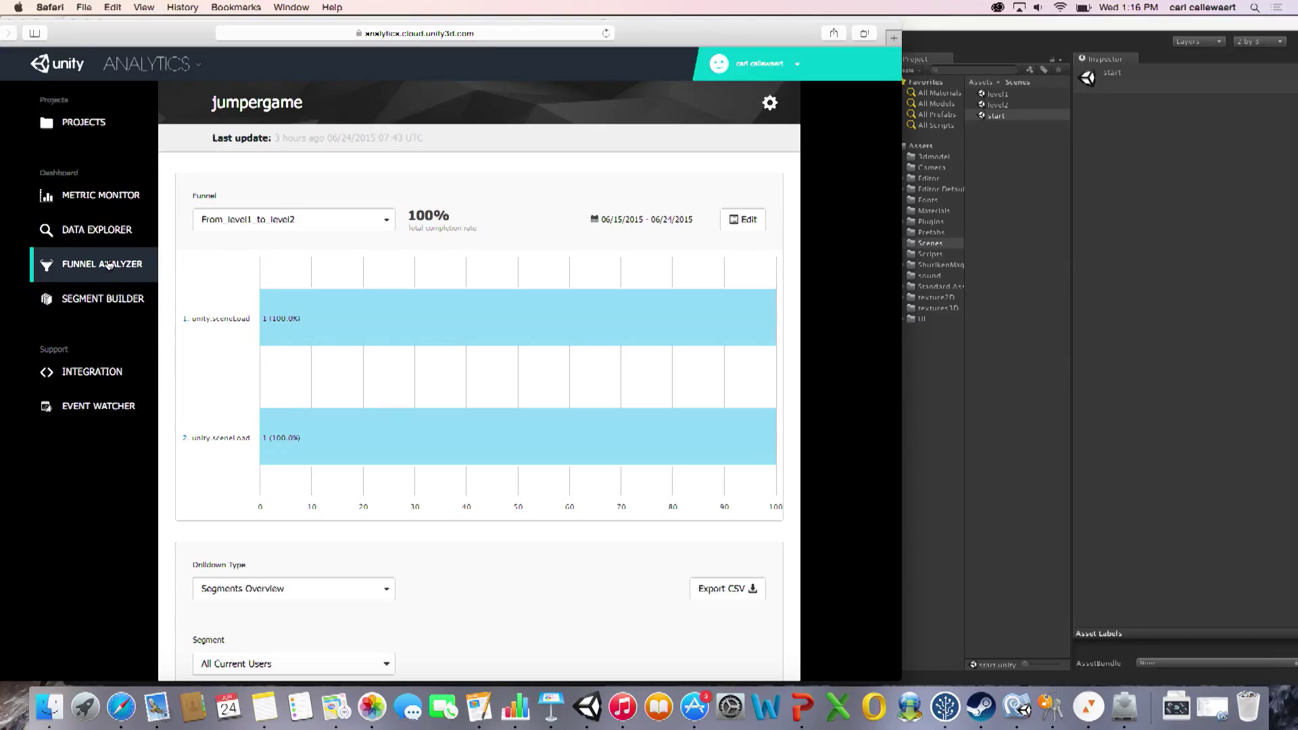
Step: Show the saved funnels list with From_level1_to_level2 and 'level1 to 2'
left_click(261, 219)
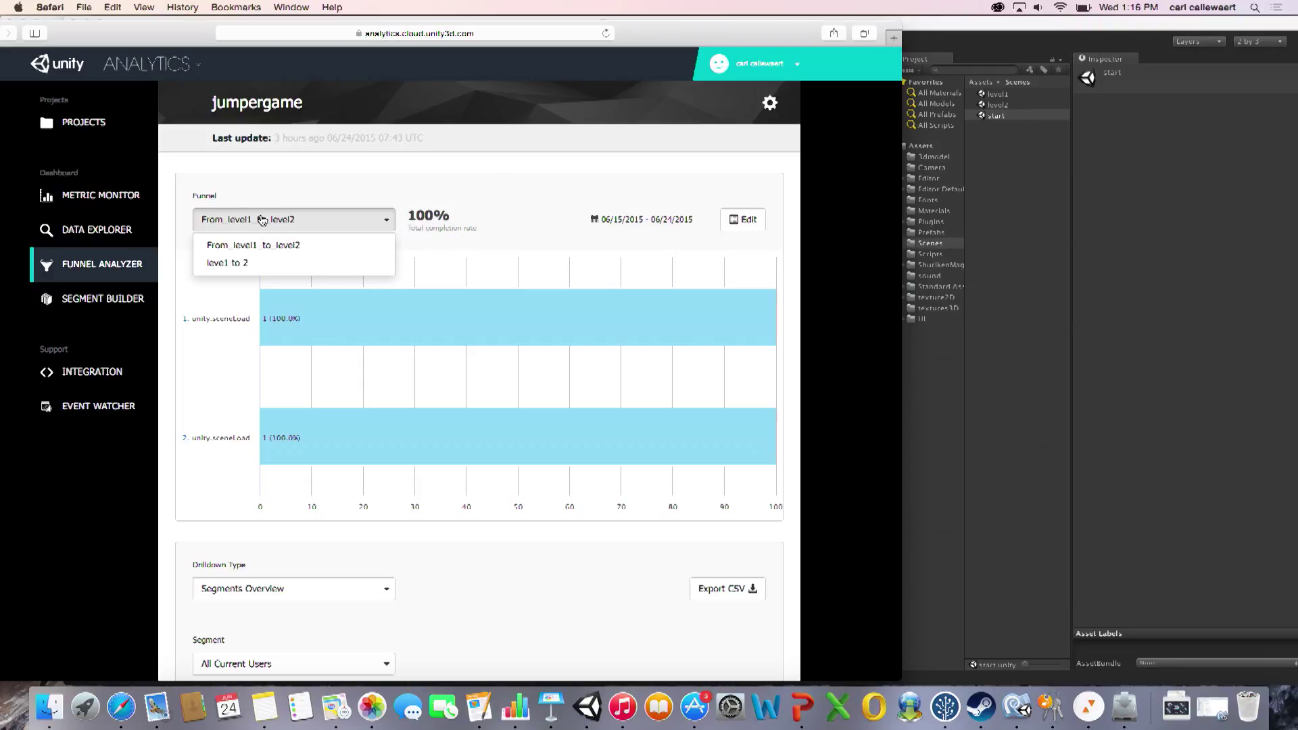